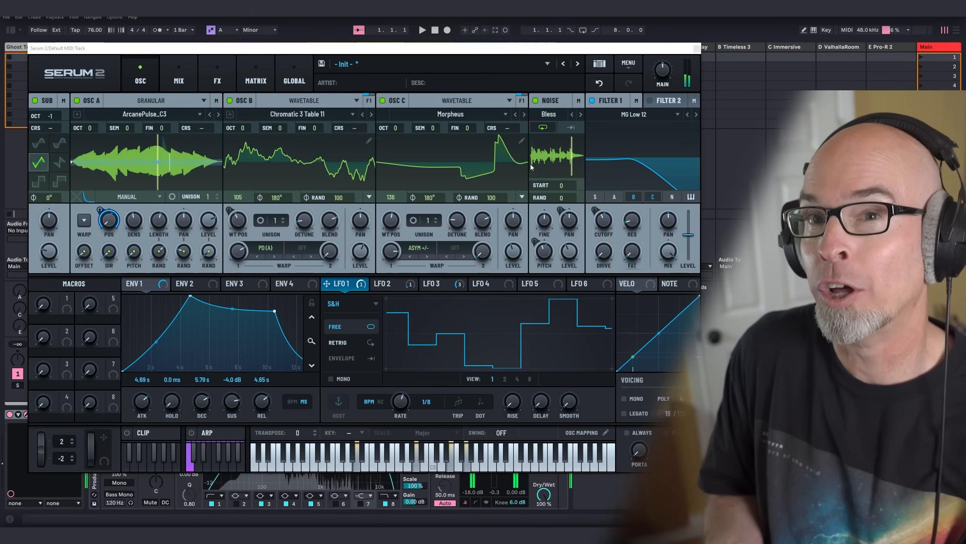
- Review the finished patch's effects chain from Compressor to Reverb, along with its mixer and oscillator settings
left_click(232, 75)
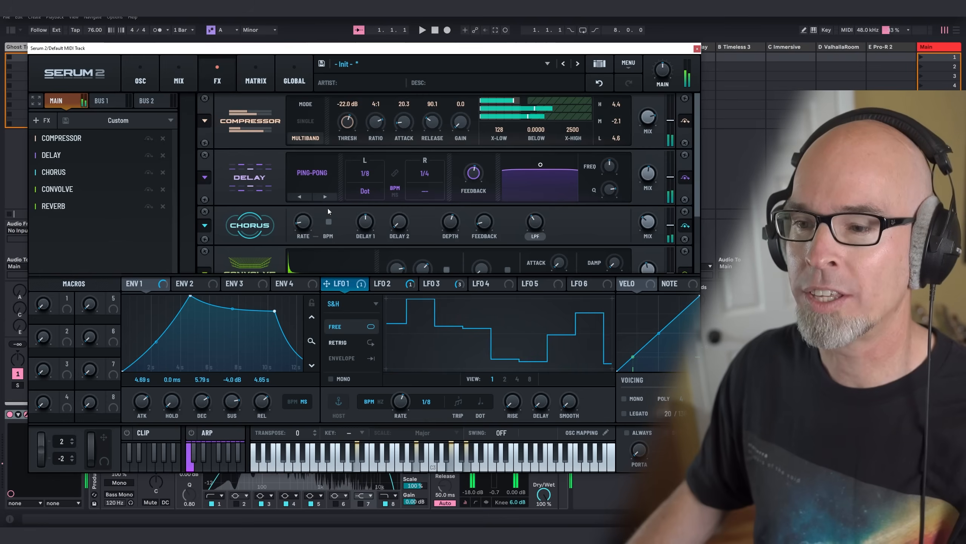
scroll(280, 182, "down", 2)
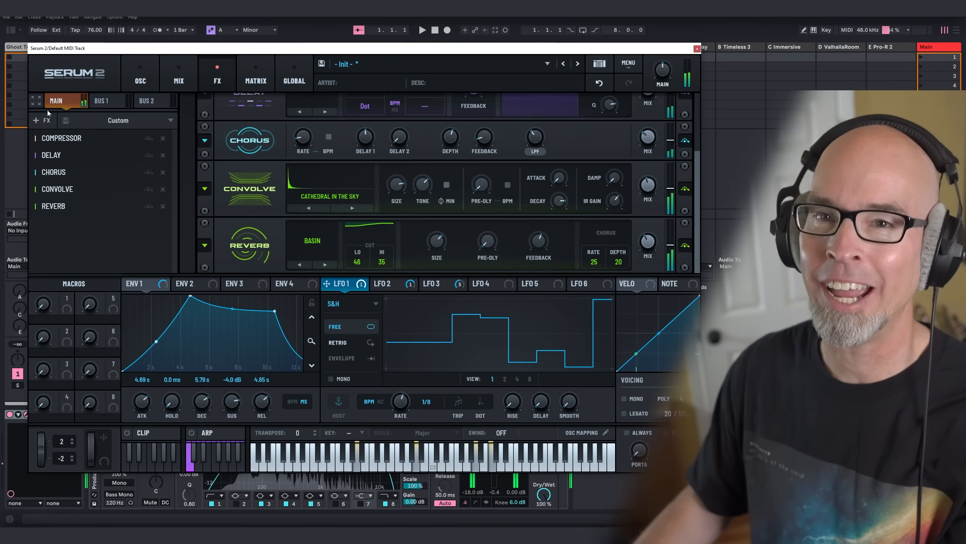
left_click(179, 78)
left_click(144, 76)
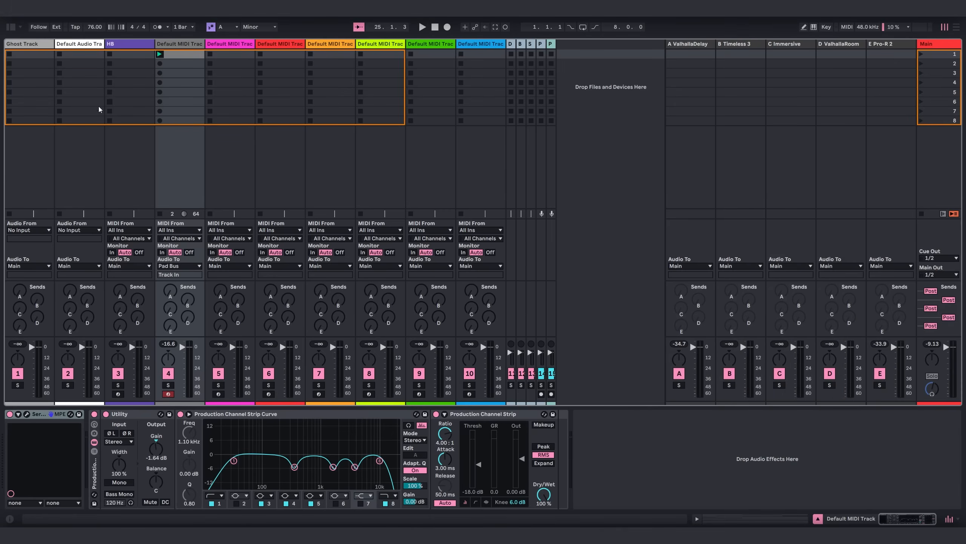
- Open the track's Serum 2 instance, switch Osc A to Granular and load the user Soundbox sample ArcanePulse_C3
left_click(27, 414)
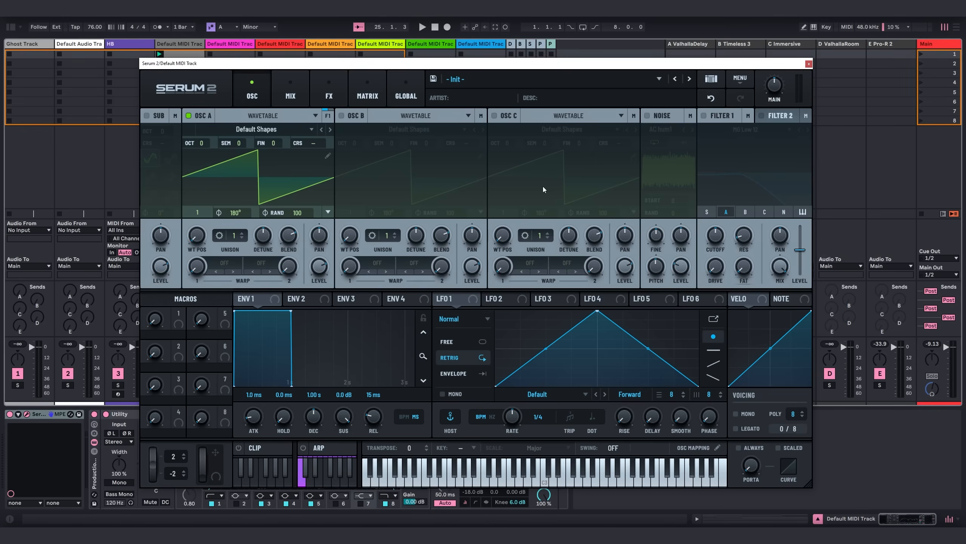
left_click(281, 117)
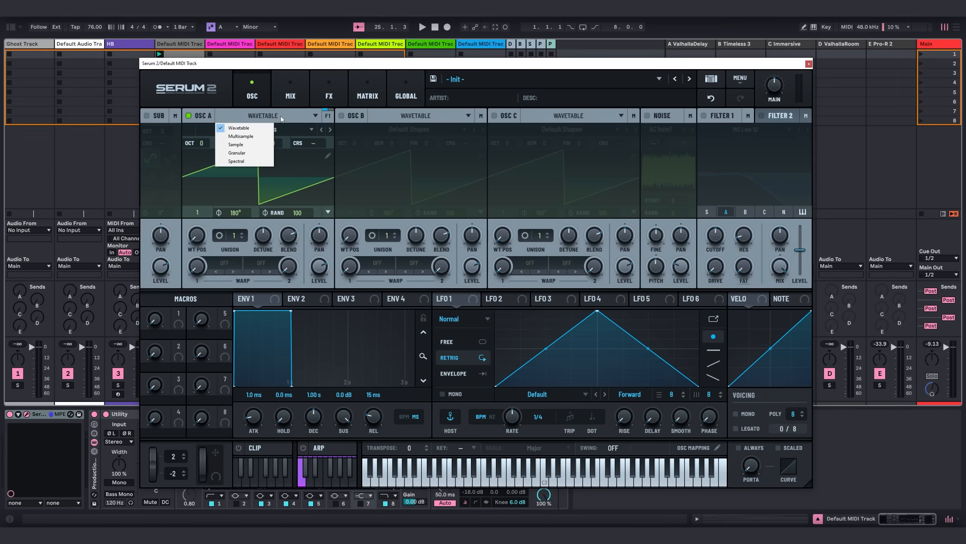
left_click(249, 153)
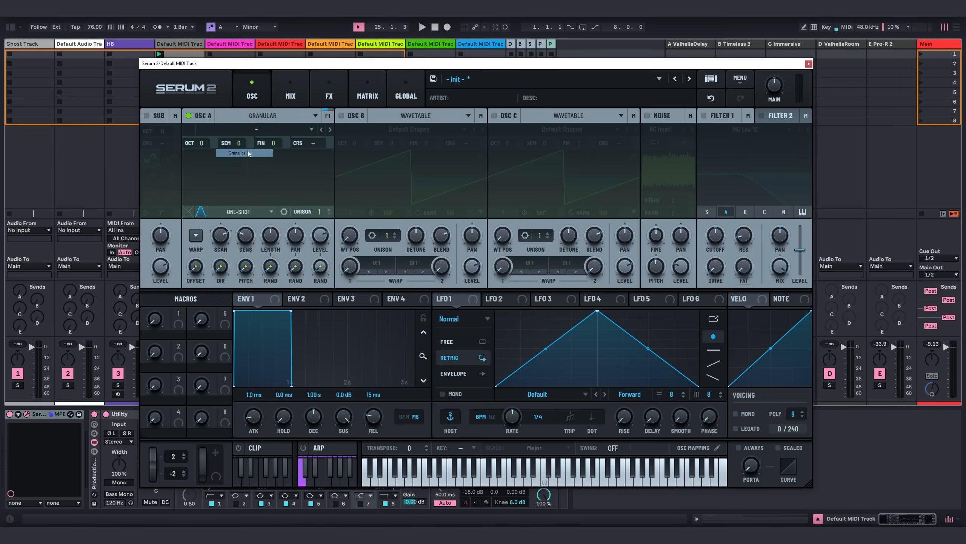
left_click(245, 129)
mouse_move(242, 160)
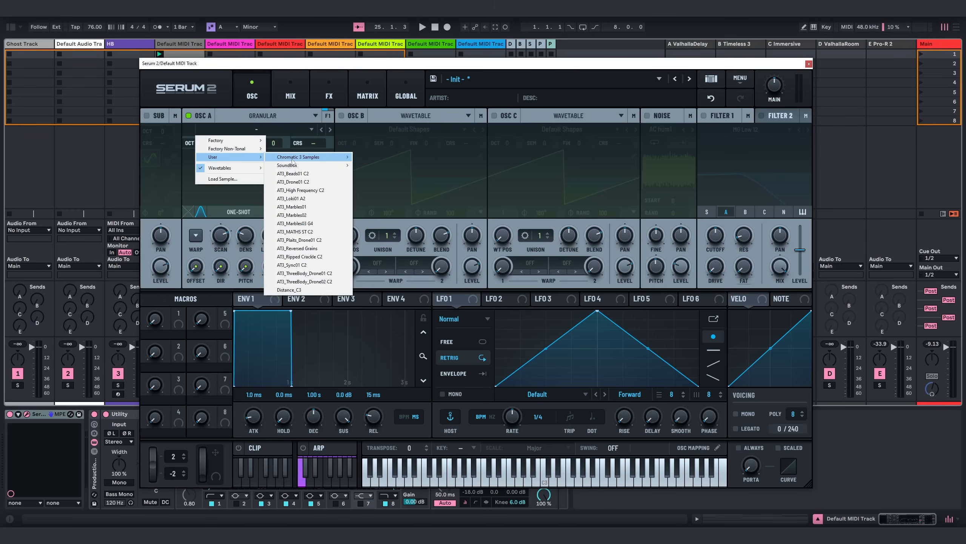
mouse_move(298, 166)
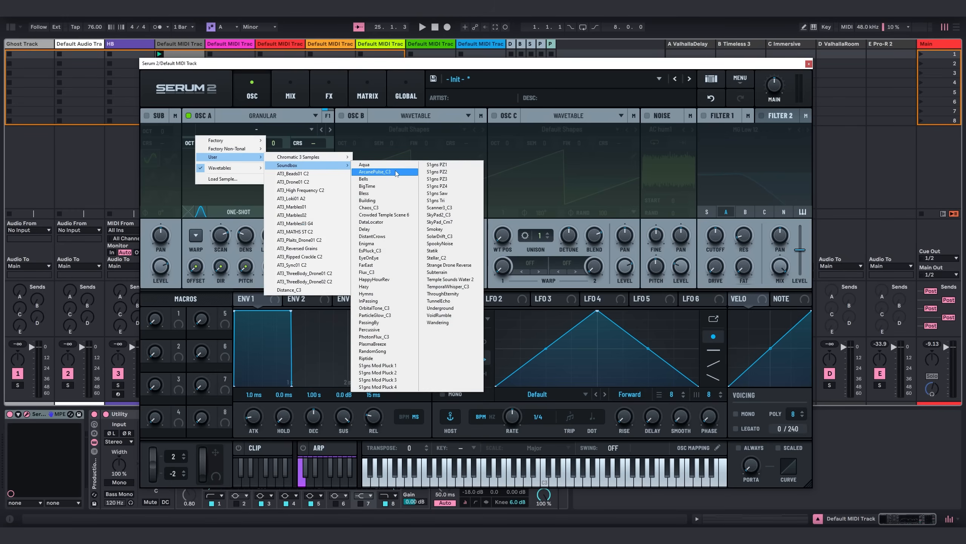
left_click(396, 171)
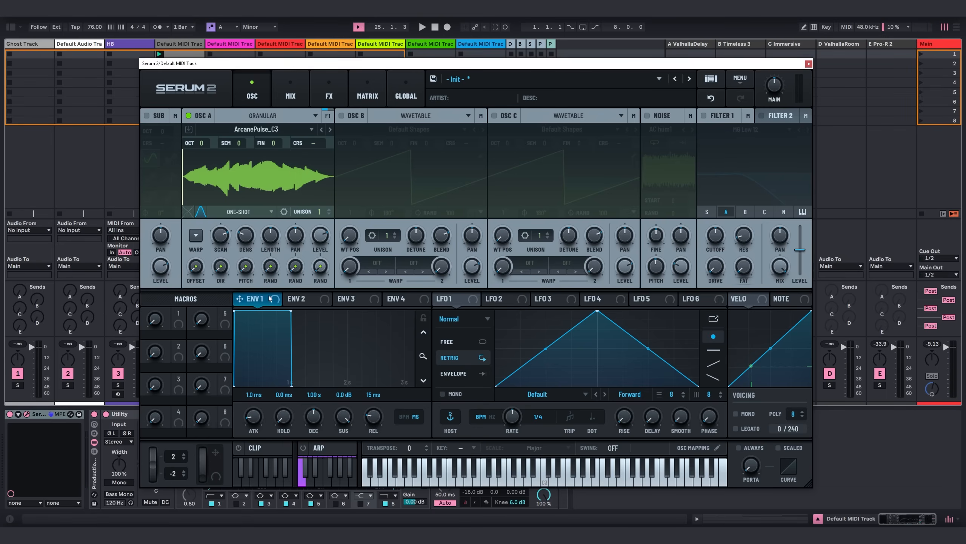
- Shape Env 1 with 4.40 s attack, 5.01 s decay, -3.0 dB sustain and 4.85 s release, bowing the attack curve slightly downward
left_click_drag(254, 395, 298, 409)
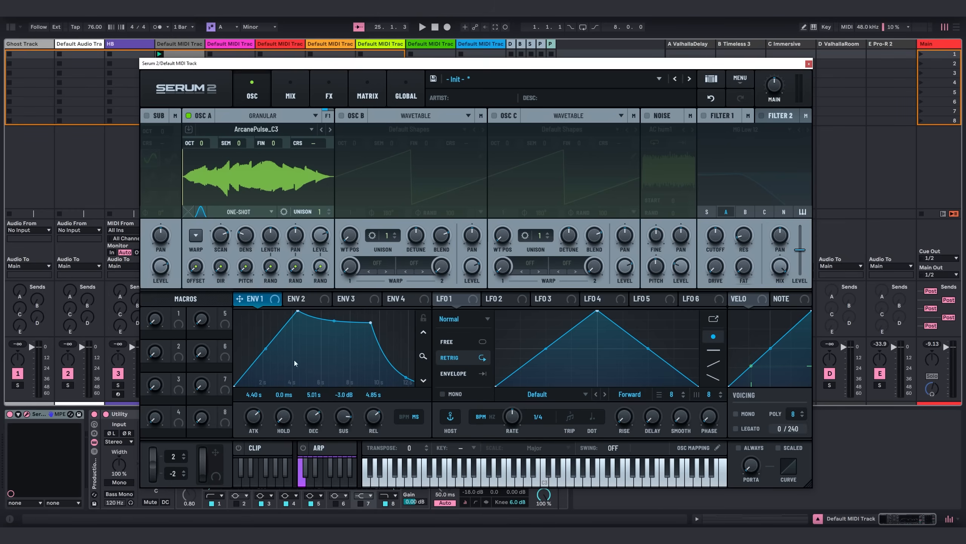
left_click_drag(266, 348, 270, 354)
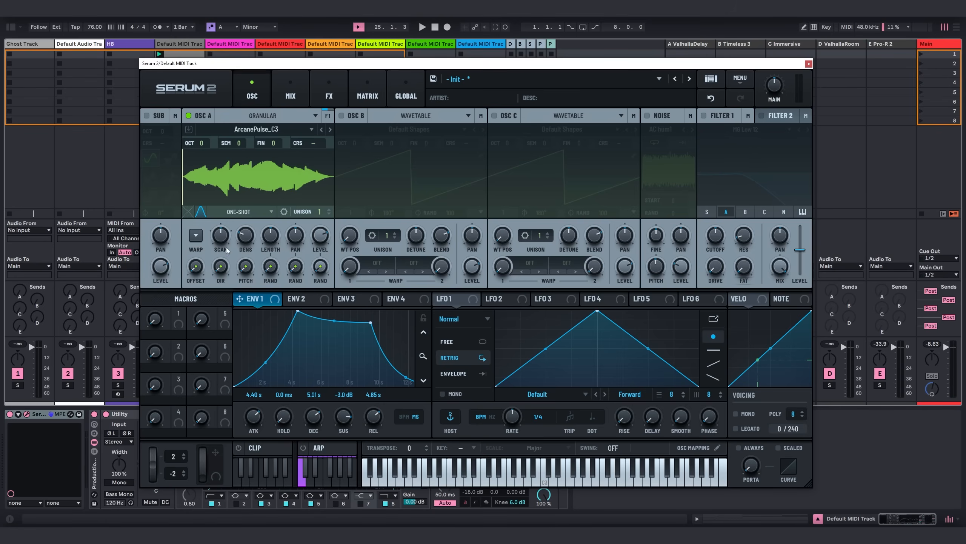
- Set Osc A's granular playback mode to Manual and move its position to about the middle of the sample
left_click(240, 212)
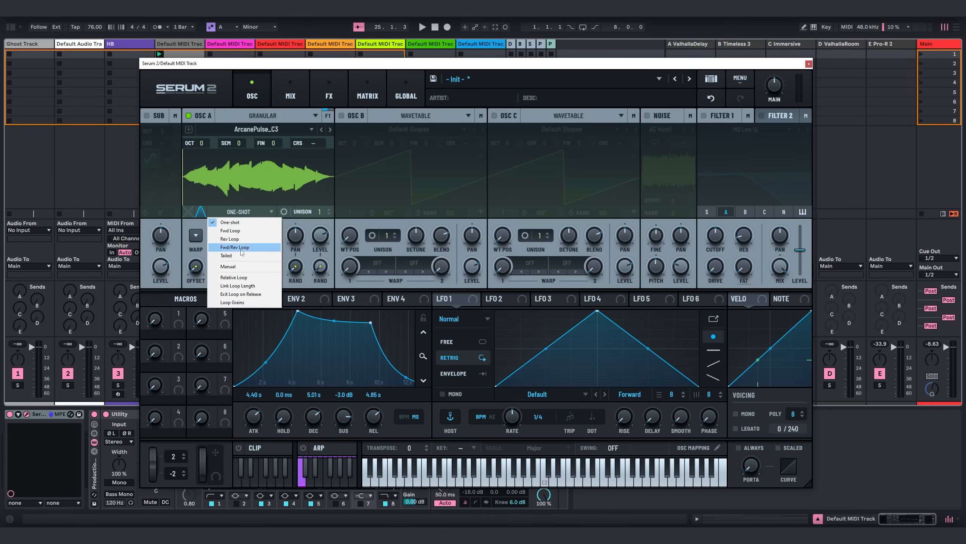
left_click(236, 268)
mouse_move(226, 243)
left_mouse_down()
mouse_move(231, 188)
mouse_move(239, 267)
mouse_move(255, 246)
mouse_move(243, 292)
mouse_move(263, 248)
mouse_move(257, 274)
mouse_move(256, 265)
left_mouse_up()
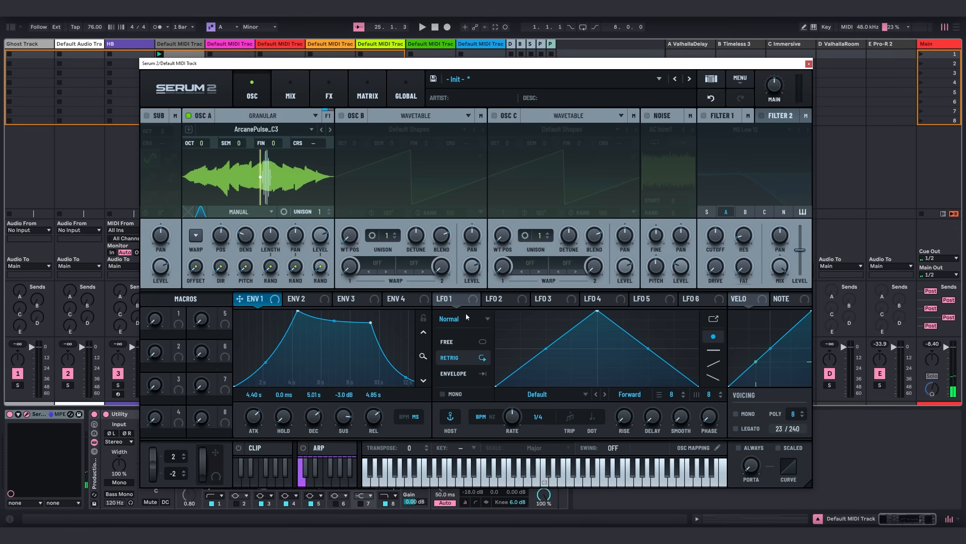
- Change LFO 1's type from Normal to S&H
left_click(449, 299)
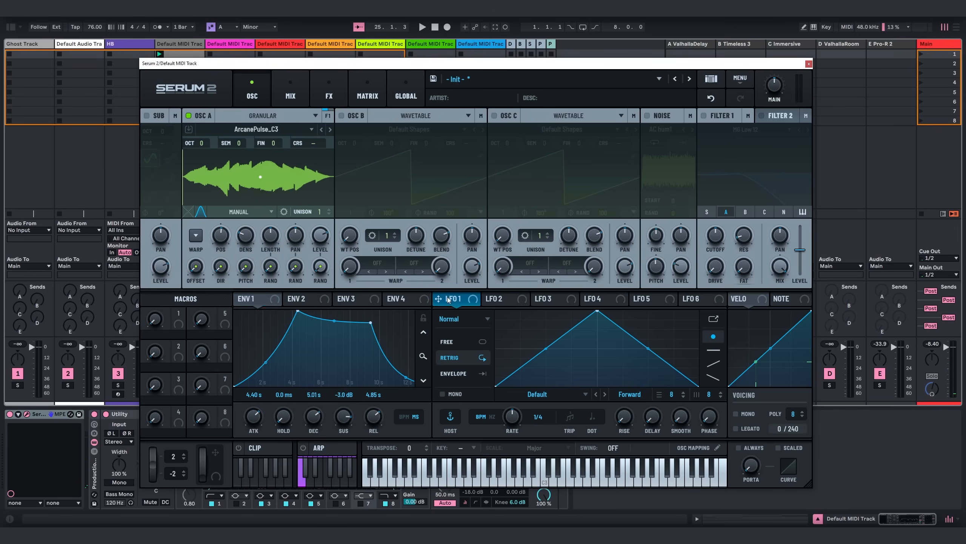
left_click(460, 319)
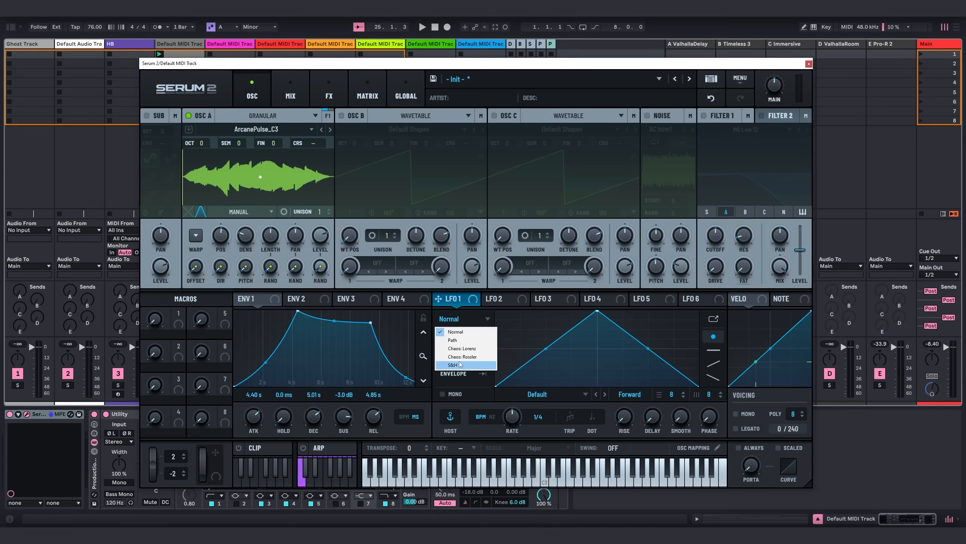
left_click(460, 364)
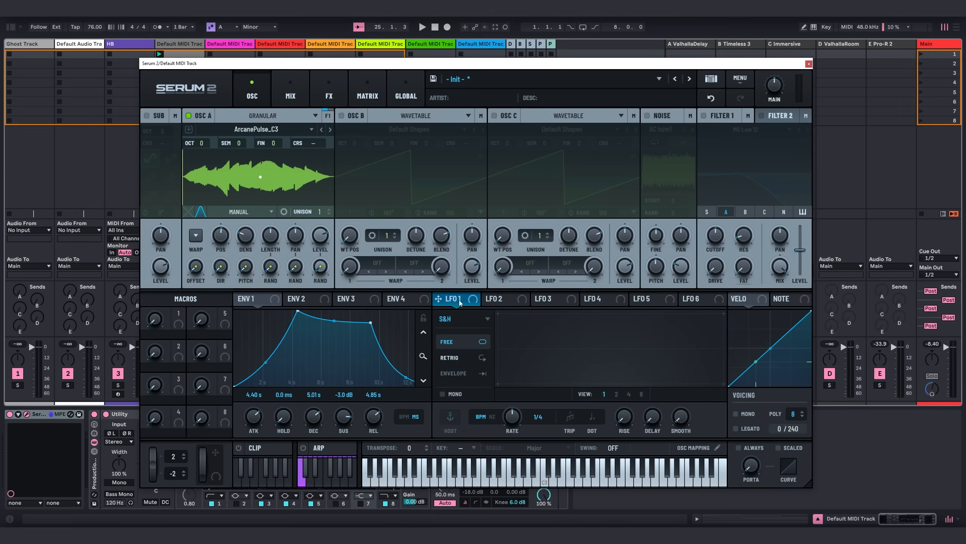
- Assign LFO 1 to modulate Osc A's grain position with a wide amount, and check the routing in the matrix
left_click_drag(461, 302, 224, 234)
left_click_drag(213, 225, 213, 206)
left_click(365, 96)
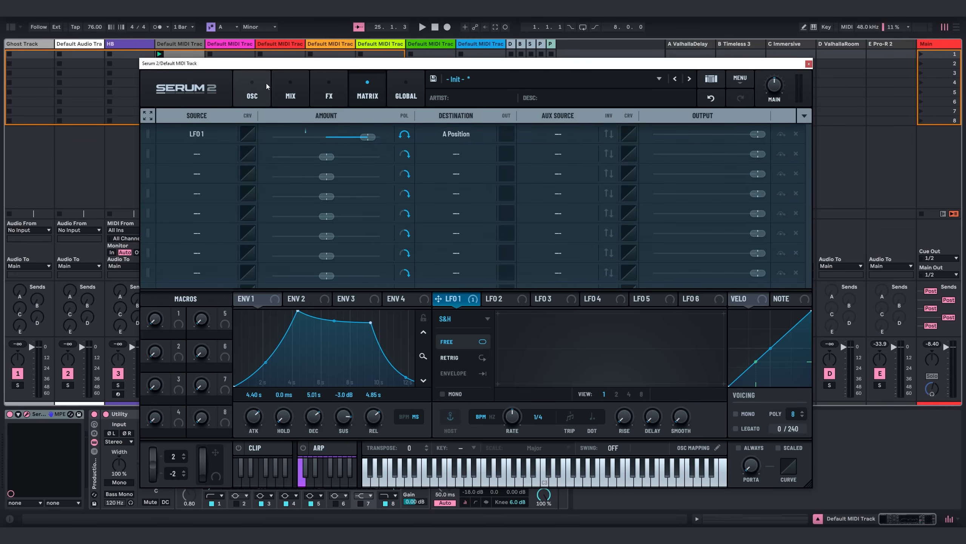
left_click(252, 94)
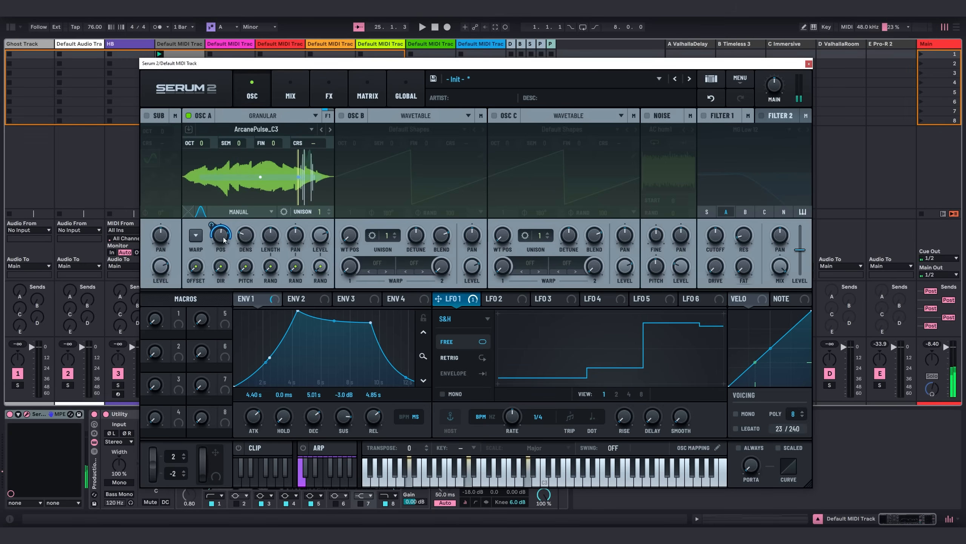
mouse_move(227, 236)
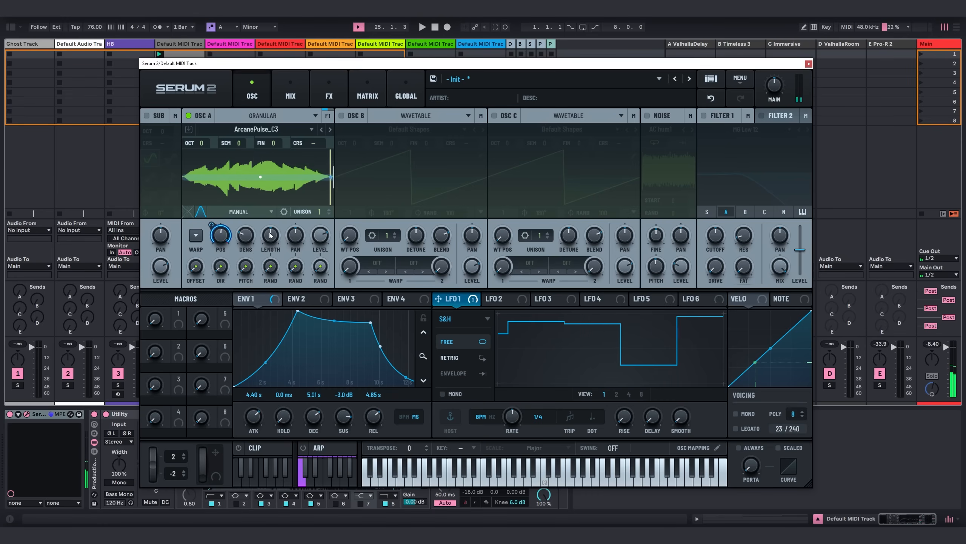
- Switch Osc A's grain density and grain length to BPM Sync and raise the density
right_click(246, 236)
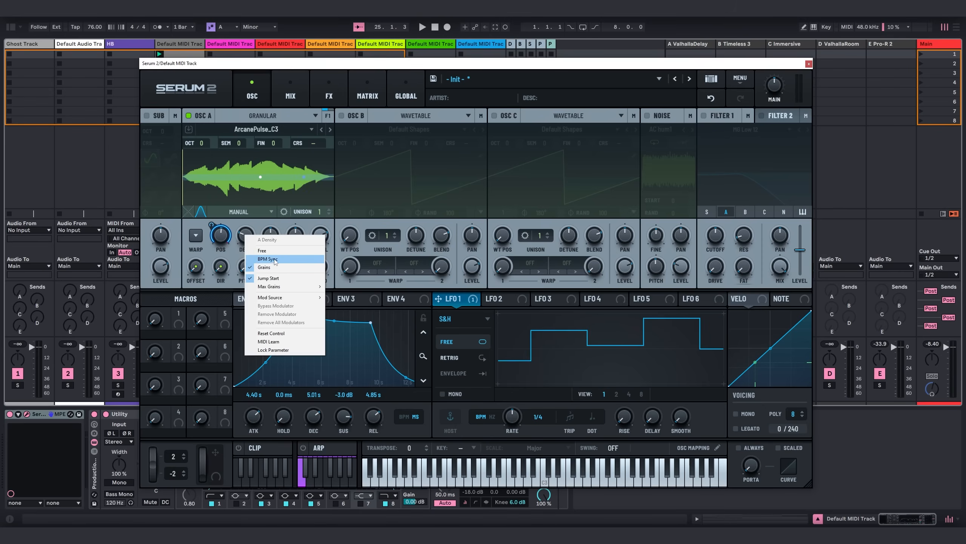
left_click(276, 259)
right_click(272, 236)
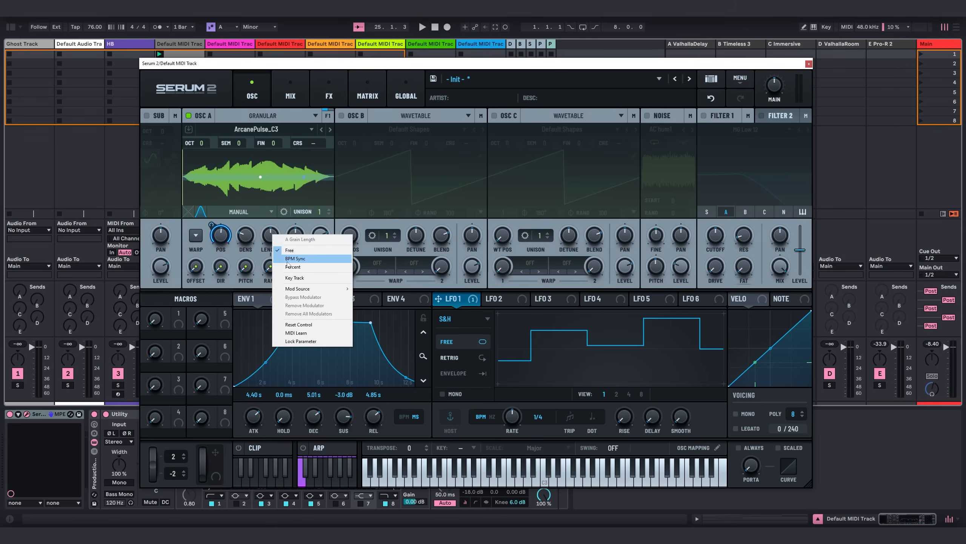
left_click(288, 259)
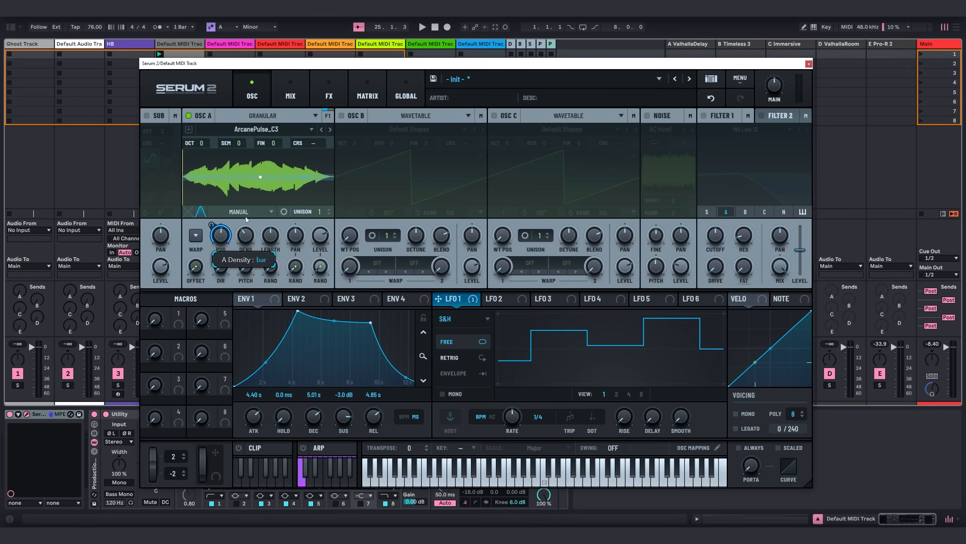
left_click_drag(249, 232, 250, 215)
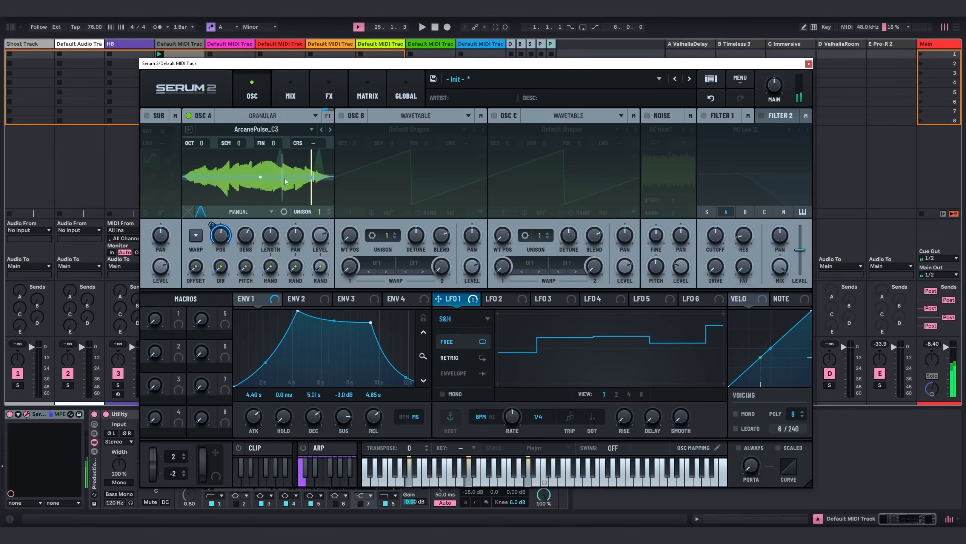
- Set Osc A's grain window shape to Exp Dec with an amount of 25
left_click(200, 211)
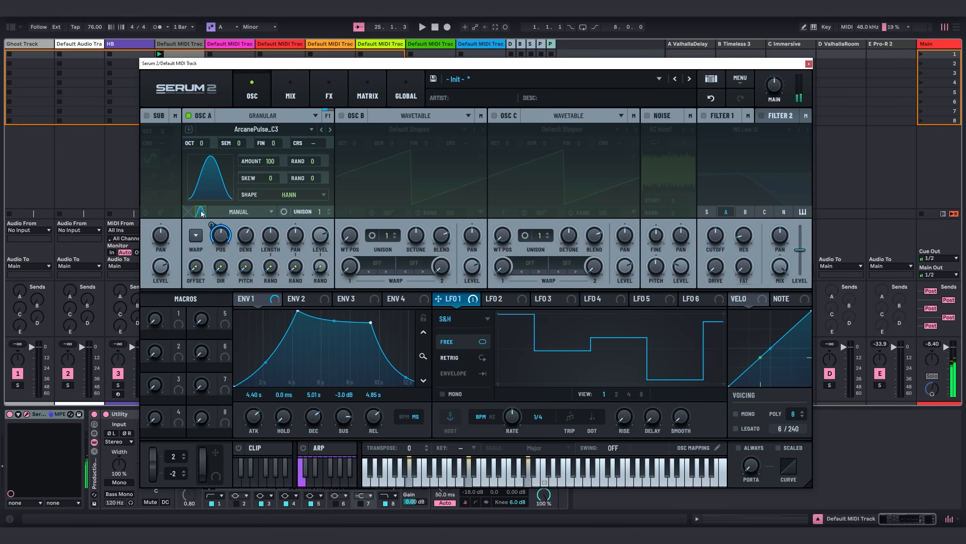
left_click(289, 195)
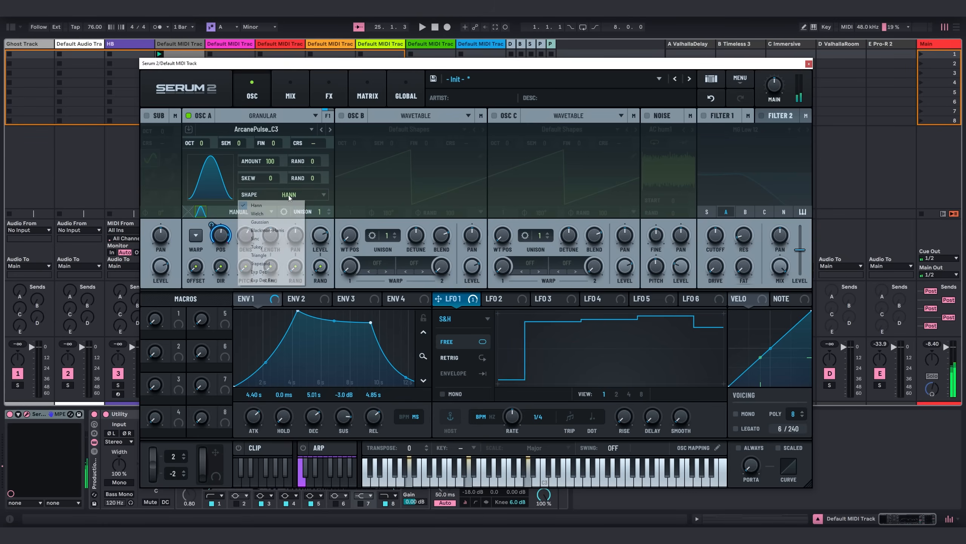
left_click(270, 272)
left_click_drag(272, 161, 278, 172)
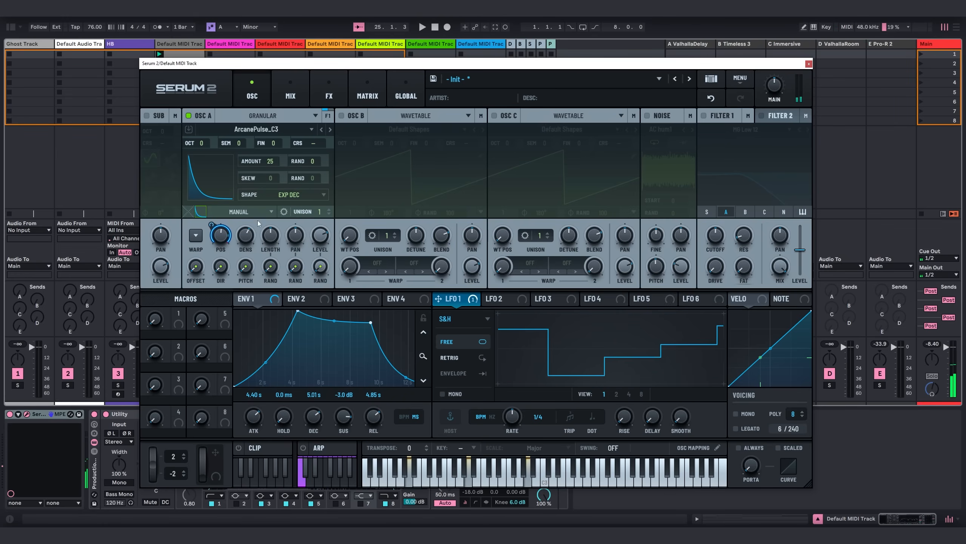
left_click(201, 213)
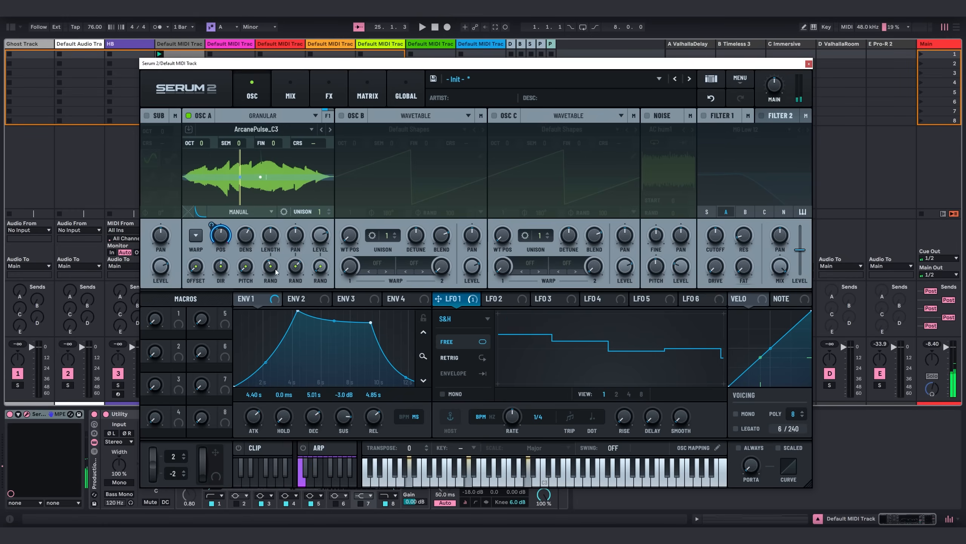
mouse_move(277, 266)
mouse_move(270, 231)
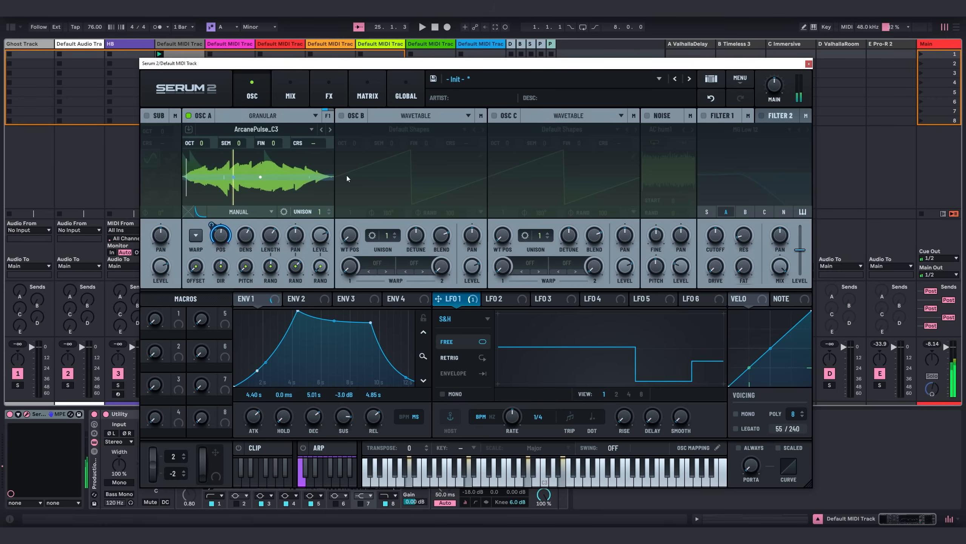
- Add a multiband Compressor to the main effects chain with attack 340.7, release 317.2, gain 4.4, and band gains H 4.7, M -3.0, L 2.5
left_click(323, 82)
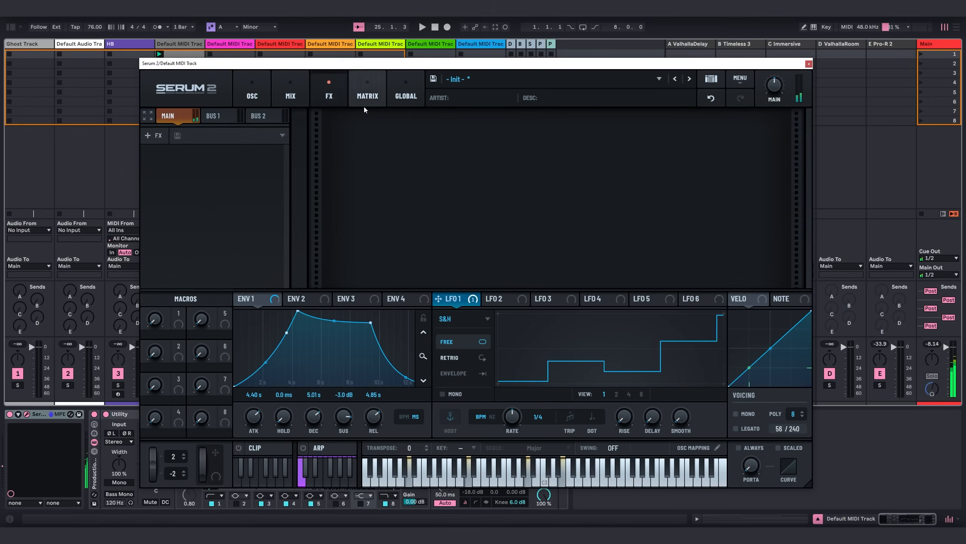
left_click(152, 135)
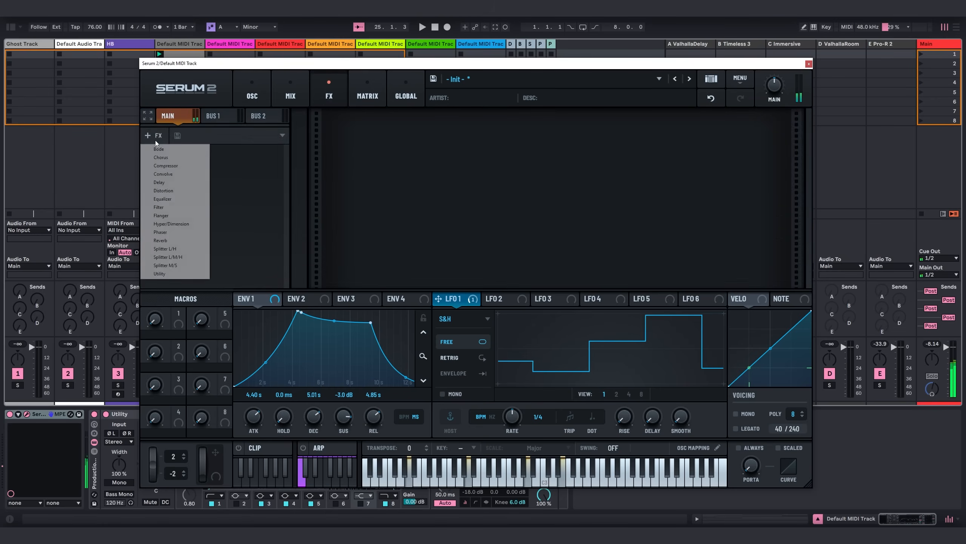
left_click(167, 173)
left_click(430, 153)
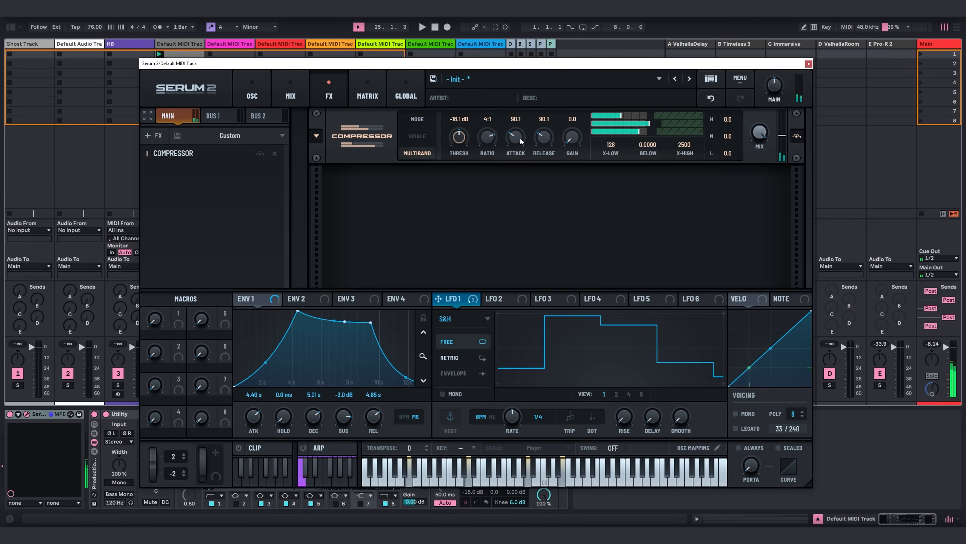
left_click_drag(518, 138, 572, 123)
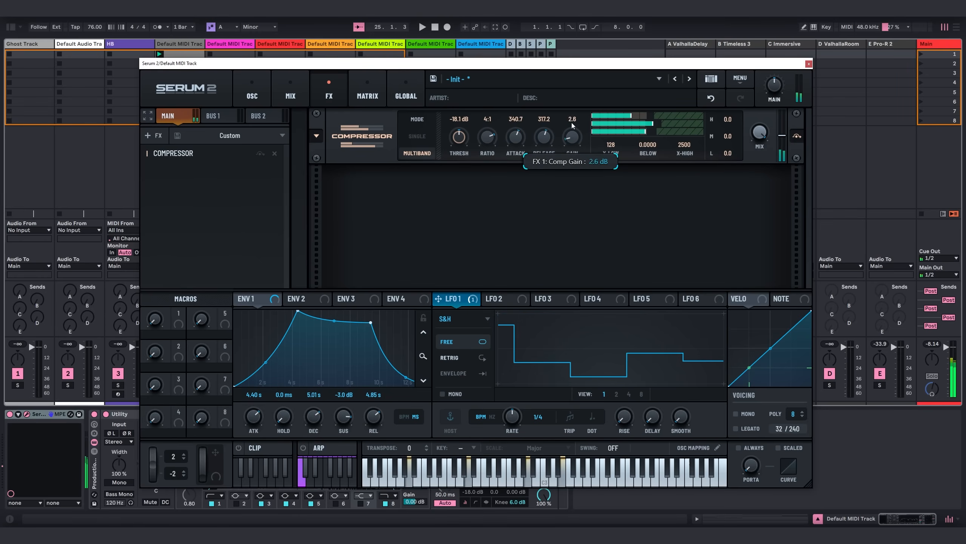
left_click_drag(728, 119, 759, 145)
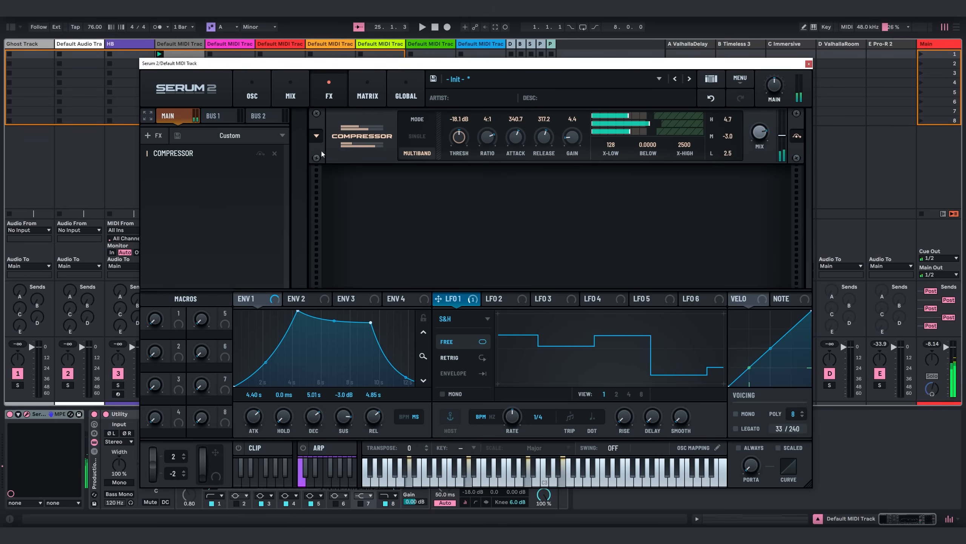
- Add a Delay to the main effects chain with both left and right times at 1/8 dotted
left_click(156, 136)
left_click(167, 182)
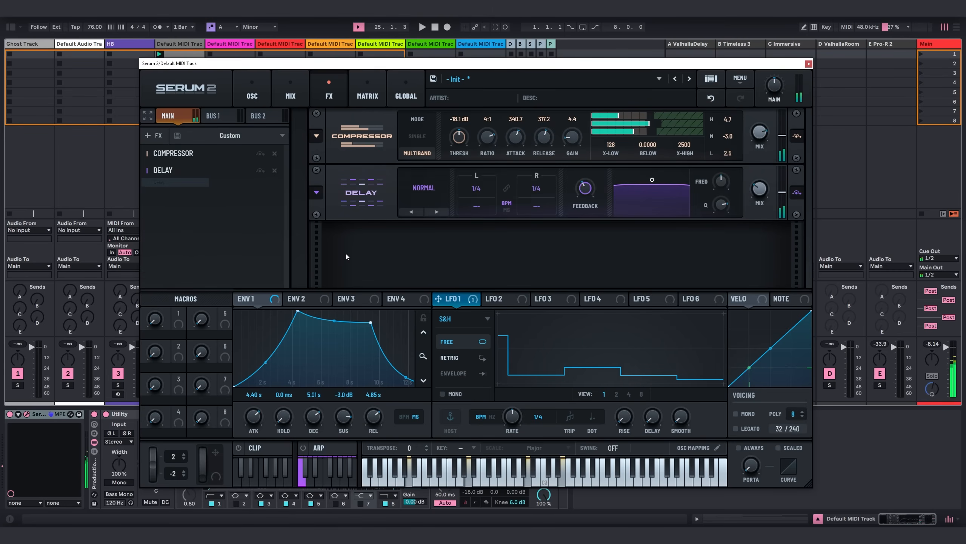
mouse_move(473, 191)
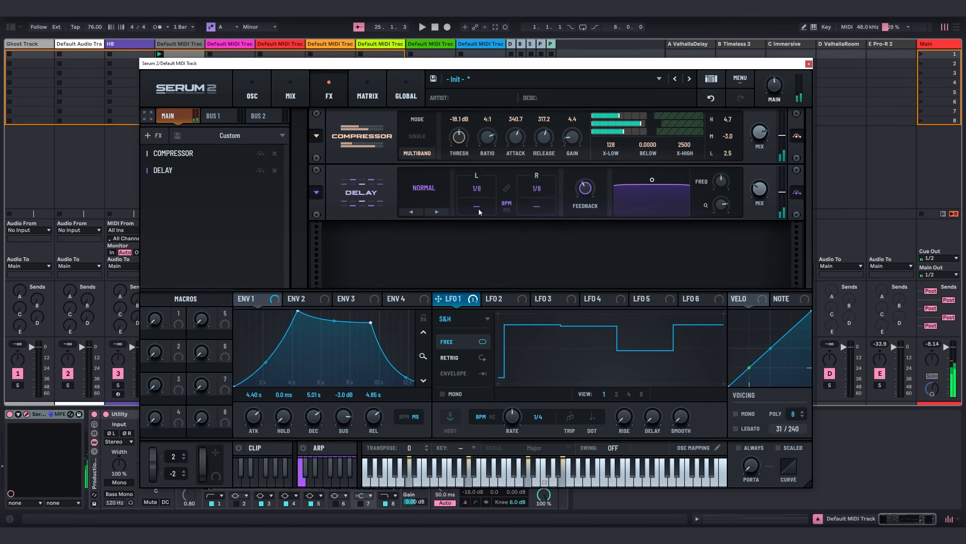
left_click_drag(476, 206, 475, 159)
left_click_drag(536, 206, 544, 163)
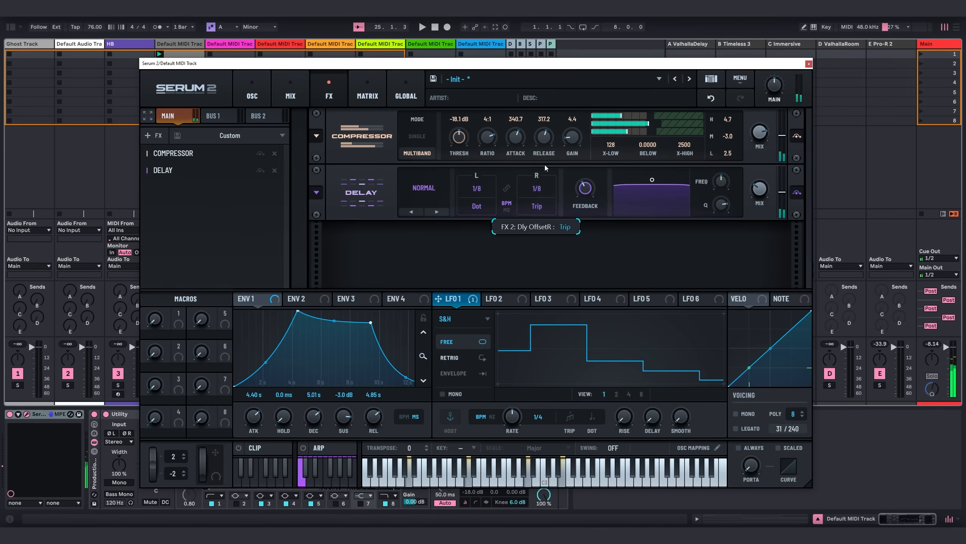
- Adjust the Delay's mix and narrow its filter to a rounded mid-frequency band
left_click_drag(755, 190, 773, 162)
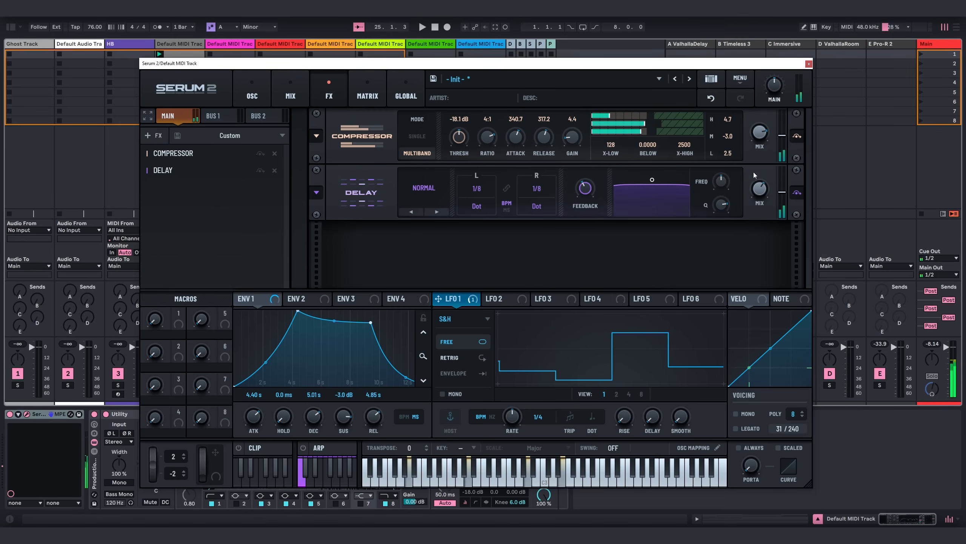
mouse_move(593, 184)
mouse_move(651, 179)
left_mouse_down()
mouse_move(639, 204)
mouse_move(650, 207)
mouse_move(646, 197)
left_mouse_up()
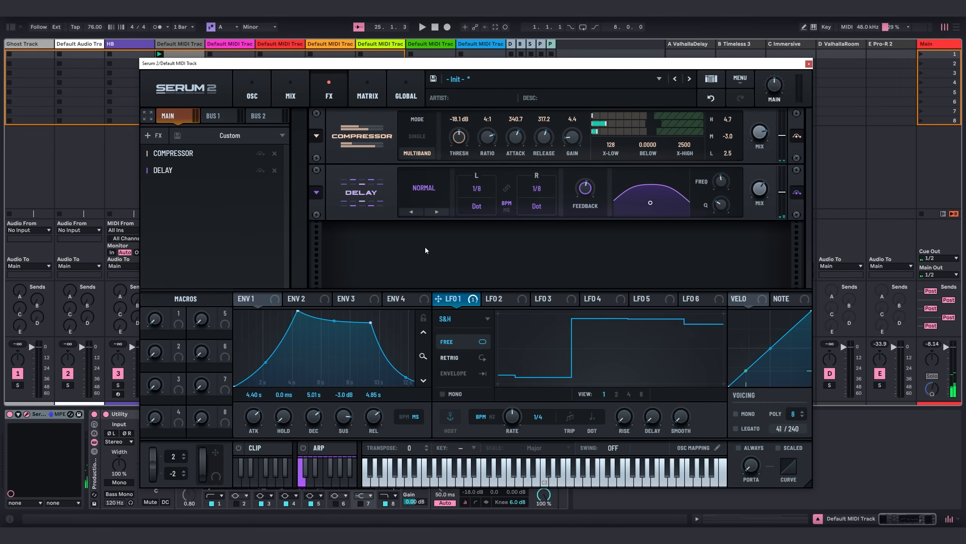
- Add a Convolve effect to the main chain and load the factory Massive impulse response Cathedral In The Sky
left_click(160, 134)
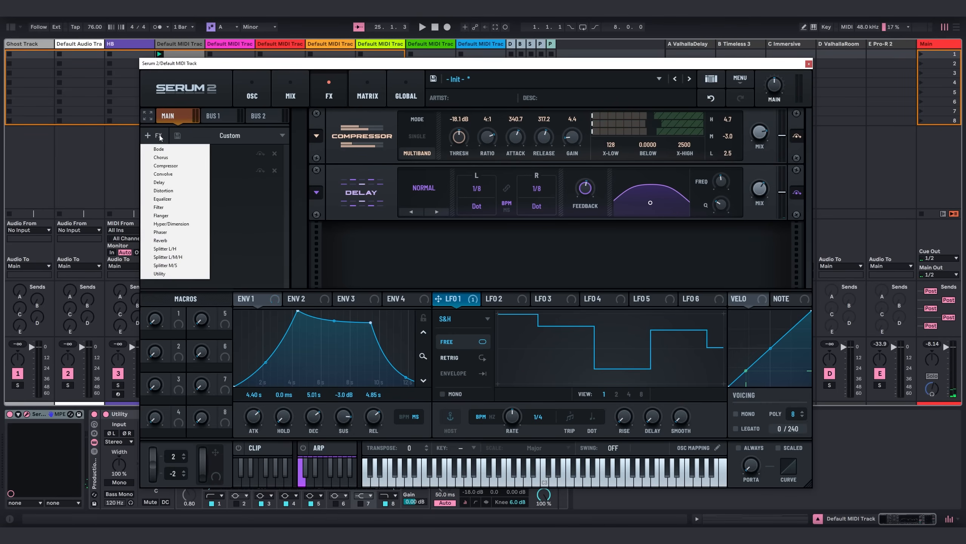
left_click(163, 174)
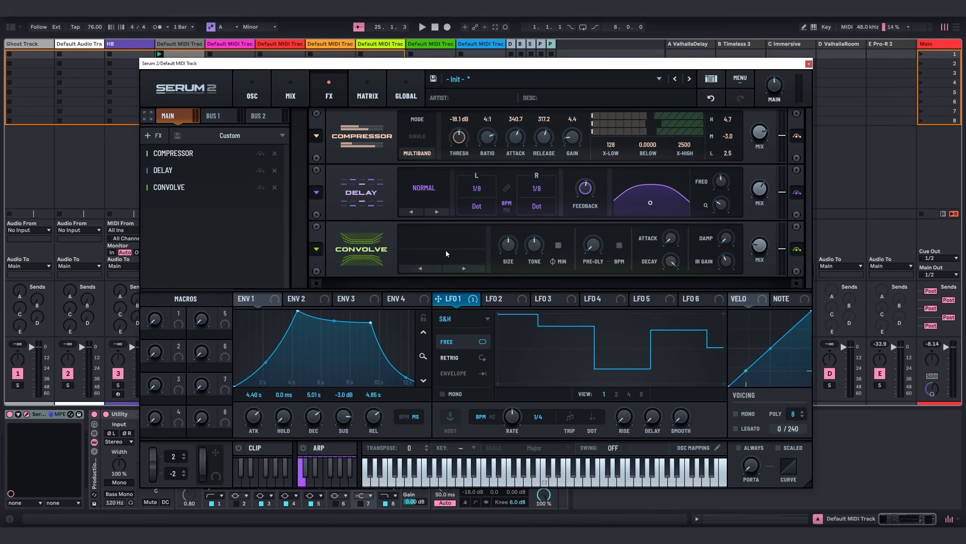
left_click(422, 244)
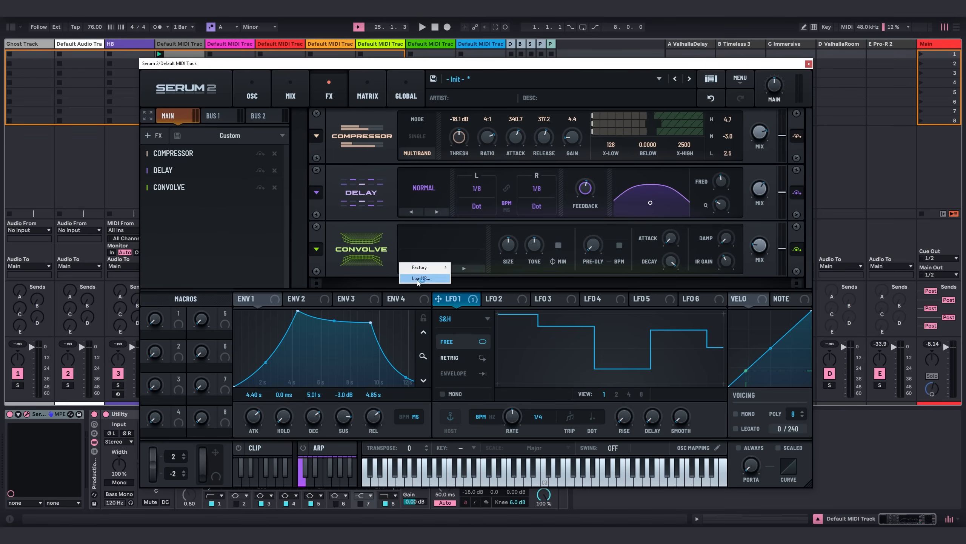
mouse_move(421, 269)
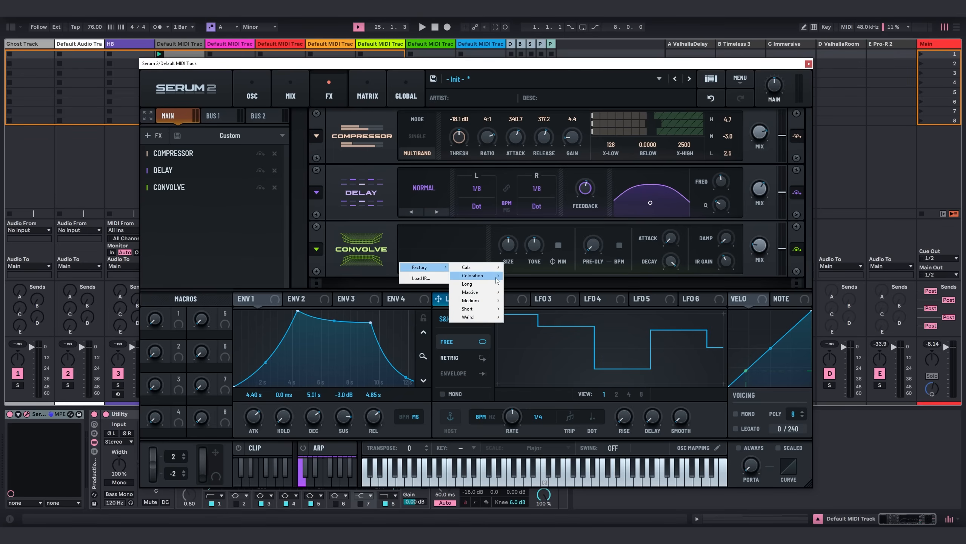
mouse_move(487, 297)
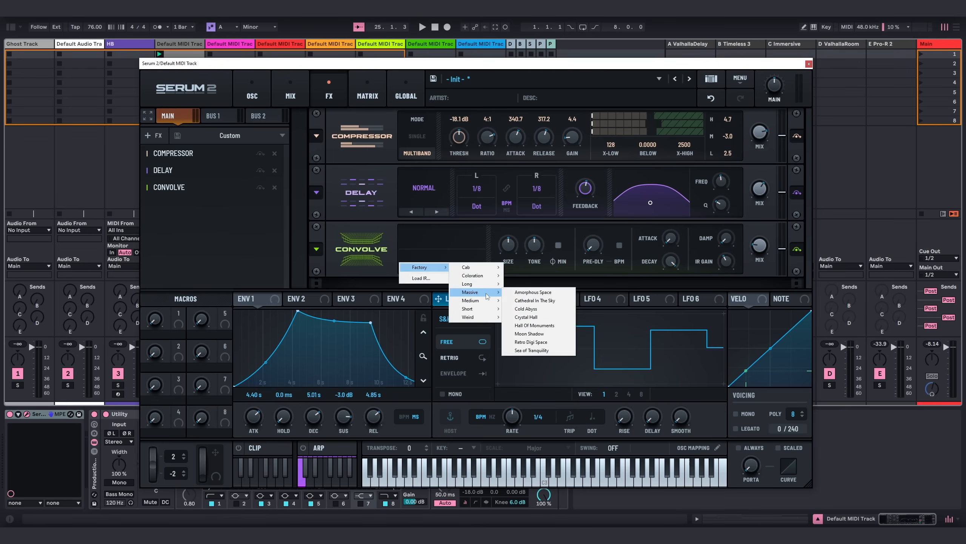
left_click(546, 301)
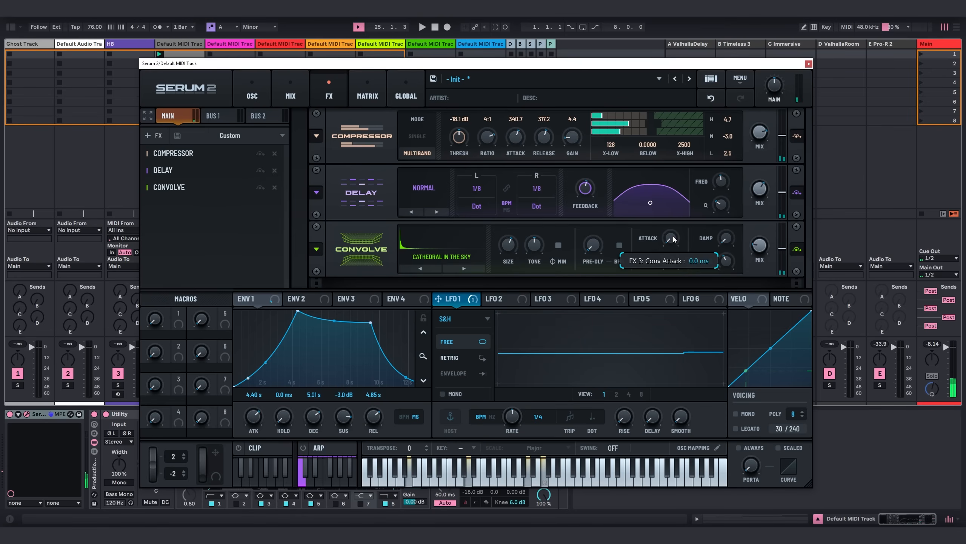
- Raise the Convolve effect's attack and set its mix to 34%
left_click_drag(670, 235, 673, 198)
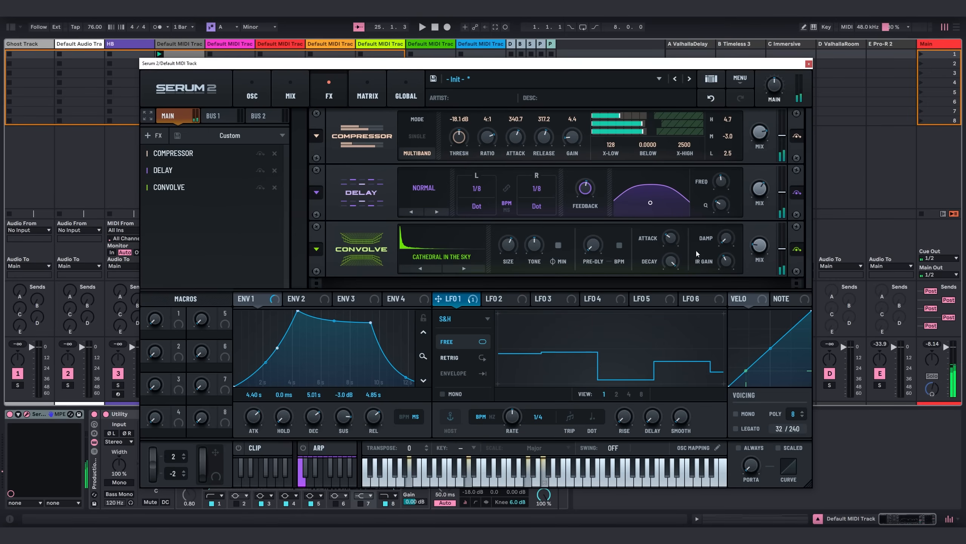
mouse_move(759, 237)
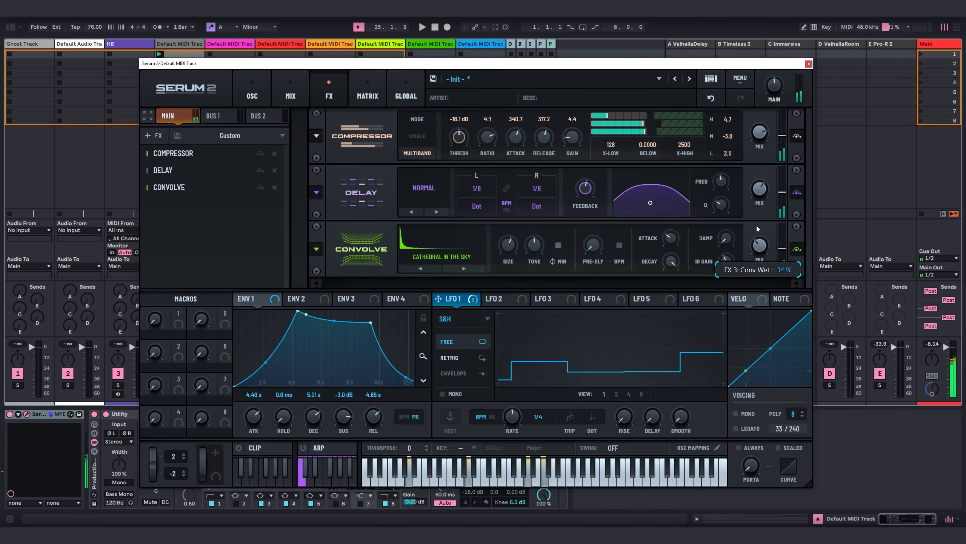
mouse_move(510, 233)
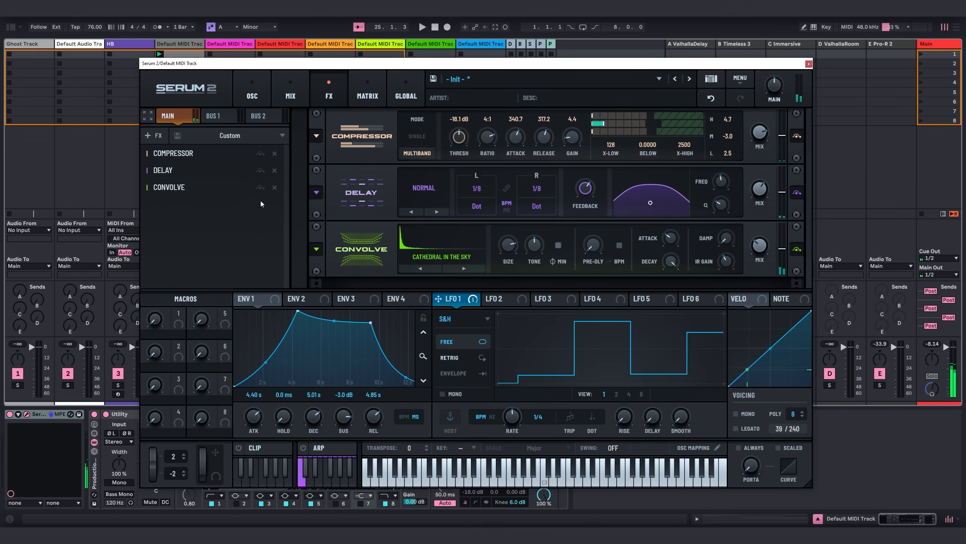
- Add a Reverb to the end of the main effects chain and set its type to Basin
left_click(153, 136)
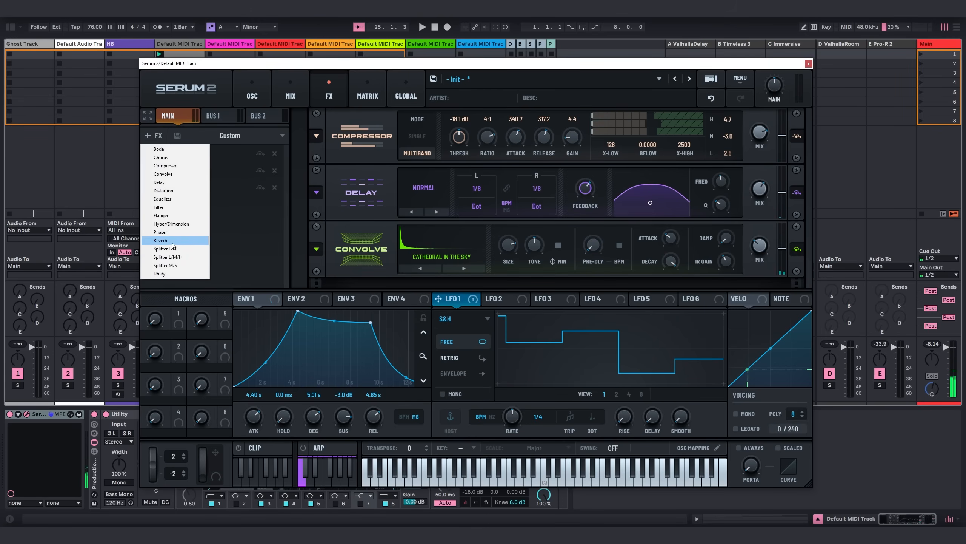
left_click(160, 240)
left_click(433, 262)
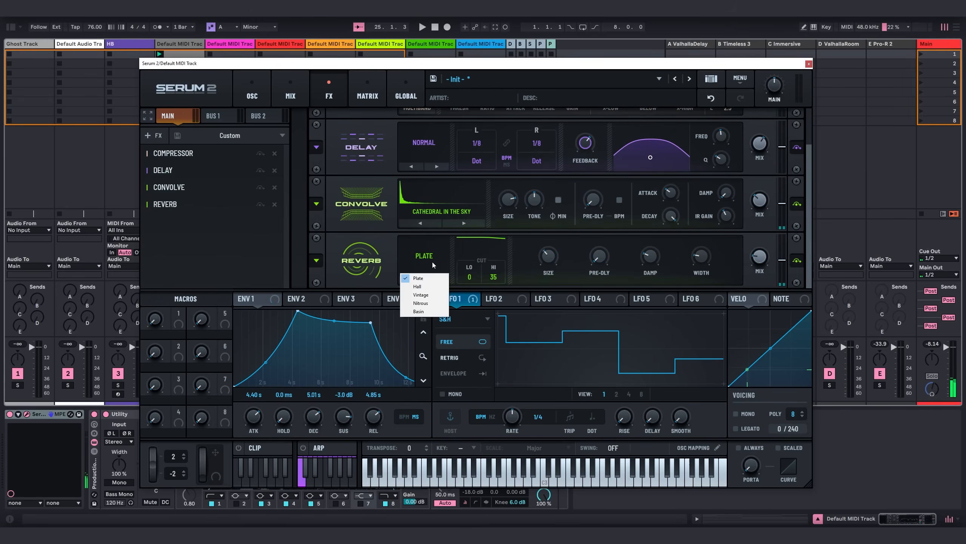
left_click(420, 311)
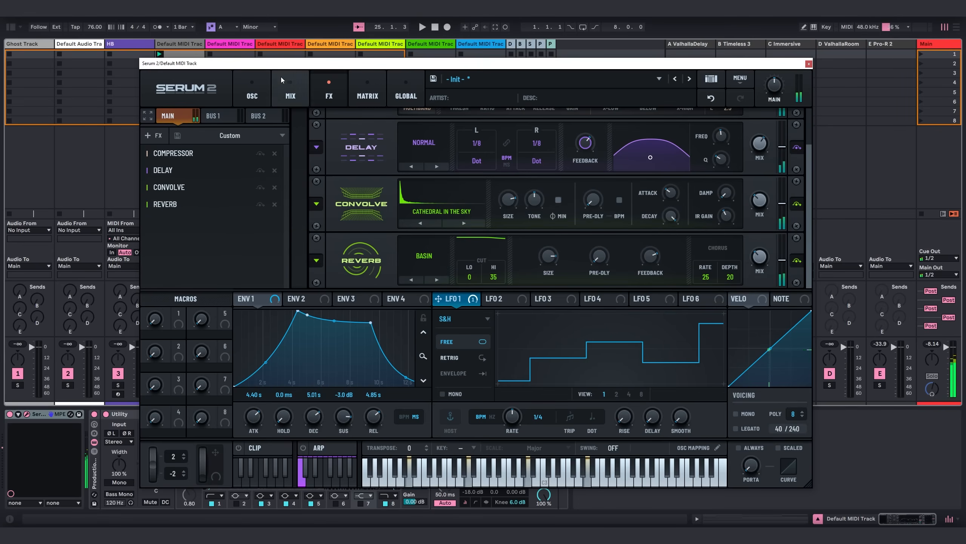
- Enable the Sub oscillator and set its octave to -1
left_click(252, 93)
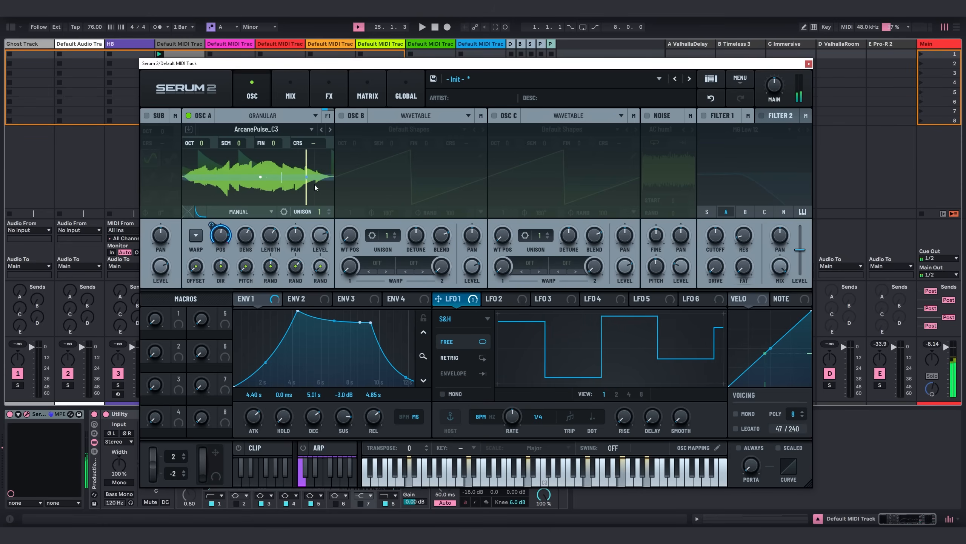
left_click(146, 116)
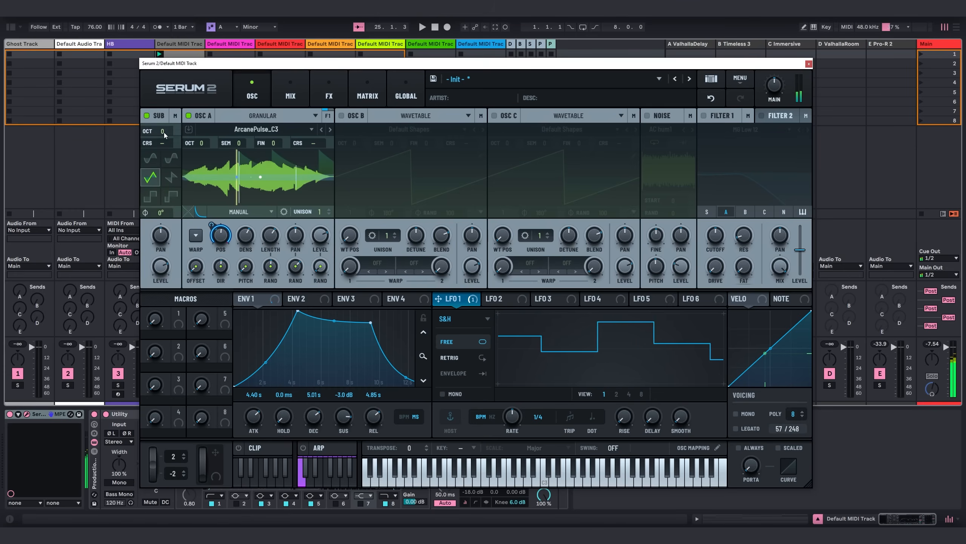
left_click_drag(164, 132, 165, 137)
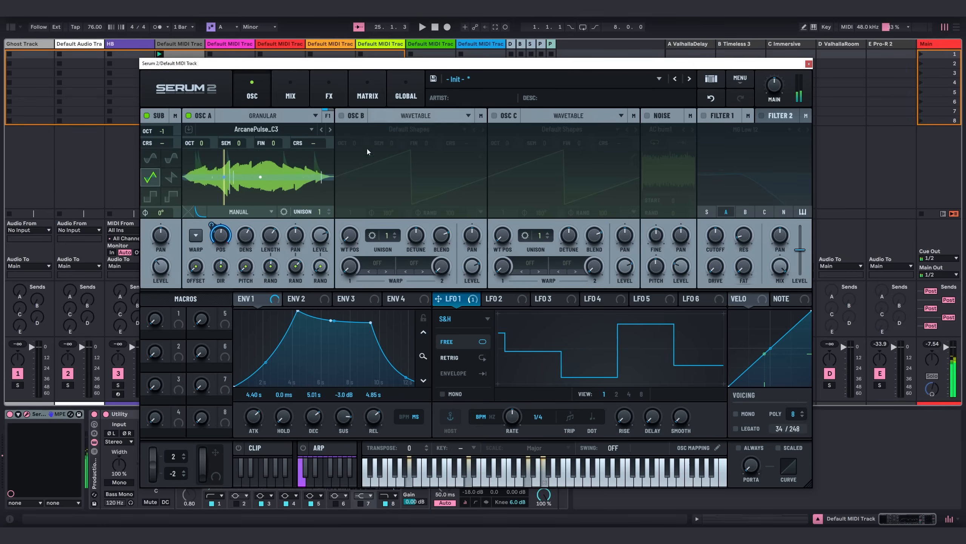
- Enable Filter 1 with Osc B routed into it, and load the user wavetable Chromatic 3 Table 22 in Osc B
left_click(704, 115)
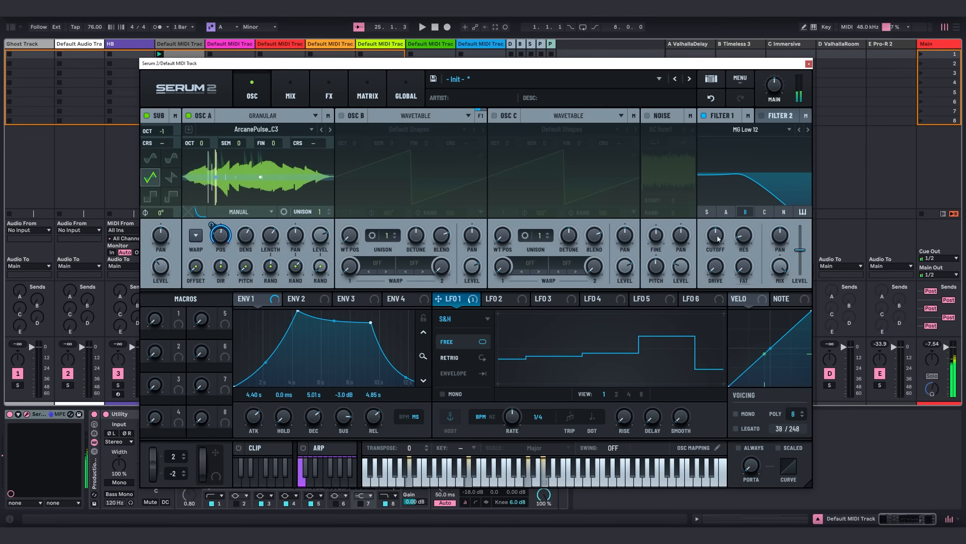
left_click(341, 116)
left_click(407, 129)
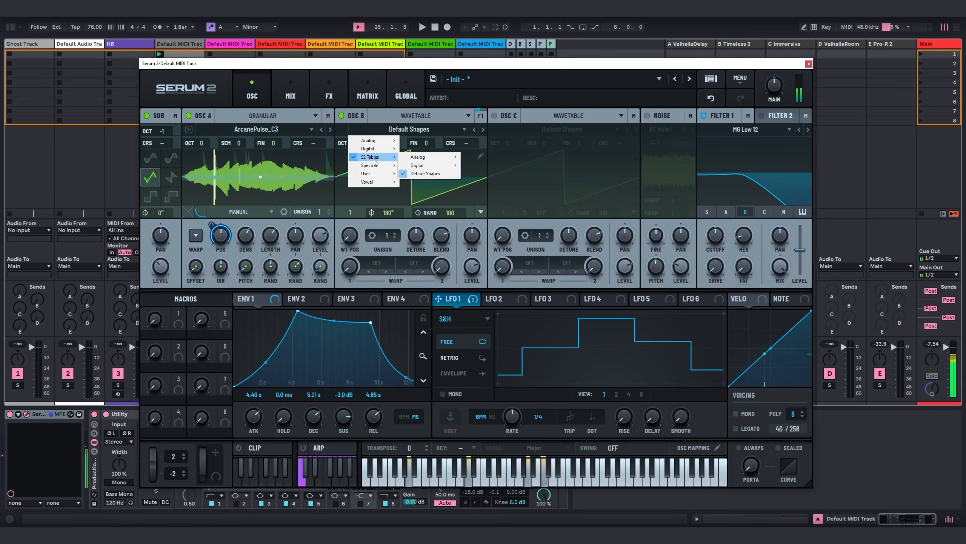
mouse_move(369, 148)
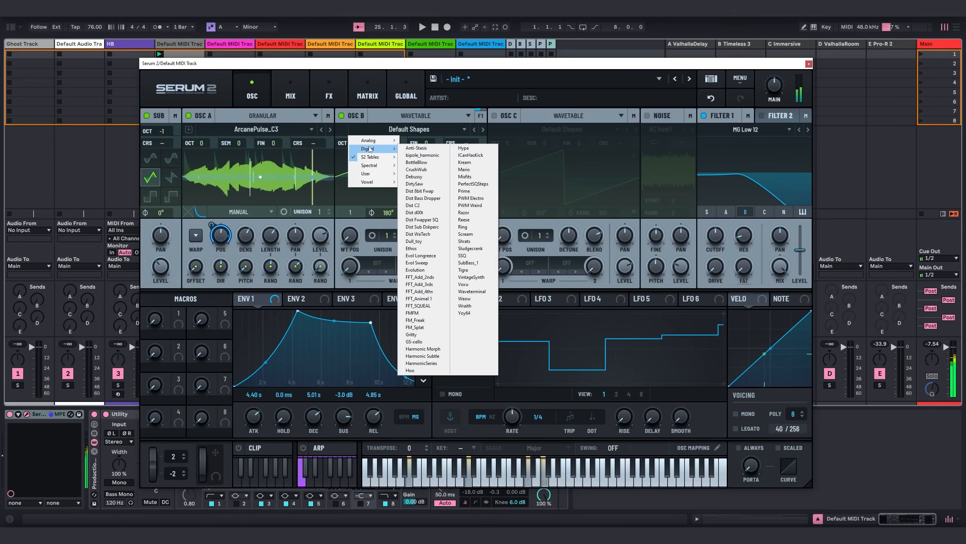
mouse_move(368, 174)
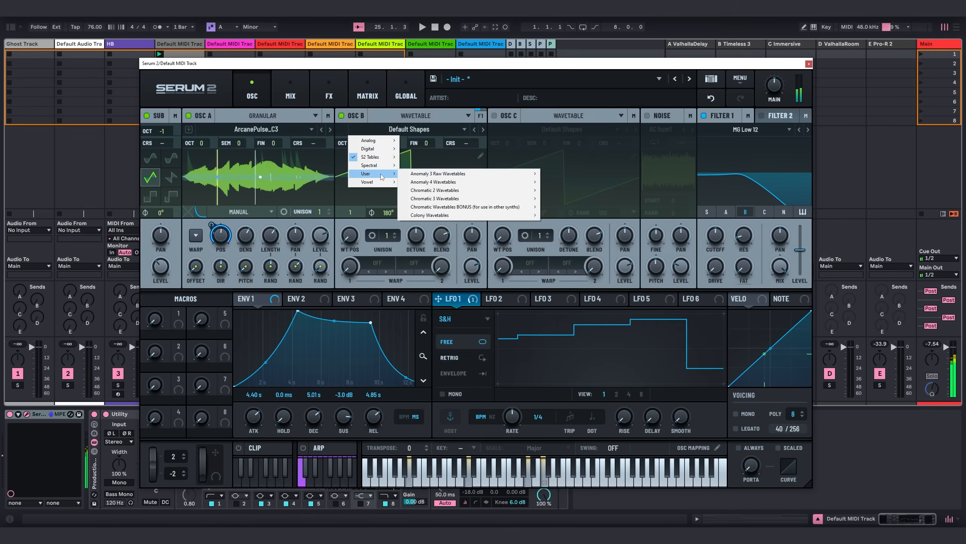
mouse_move(469, 199)
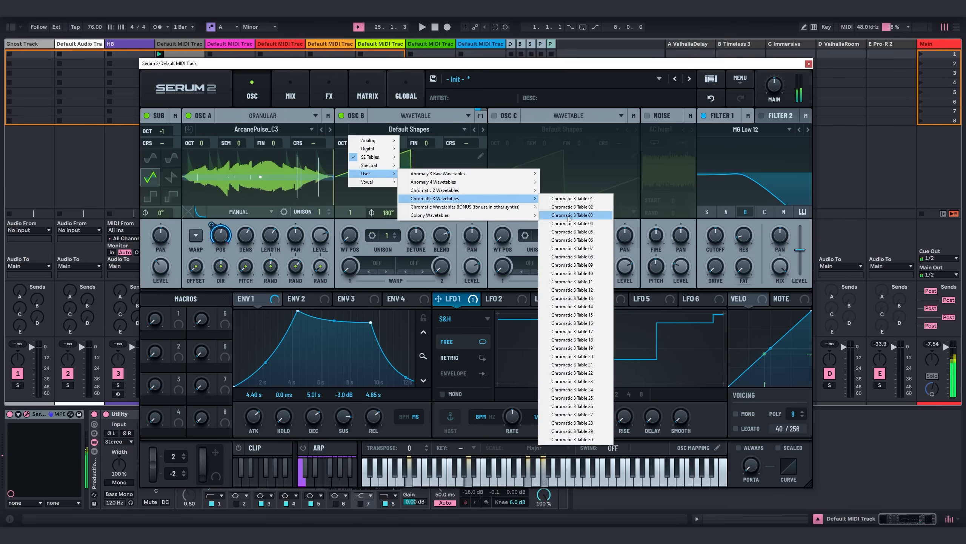
left_click(592, 375)
- Raise Filter 1's cutoff slightly and set Osc B's wavetable position to 133
left_click_drag(360, 256, 452, 172)
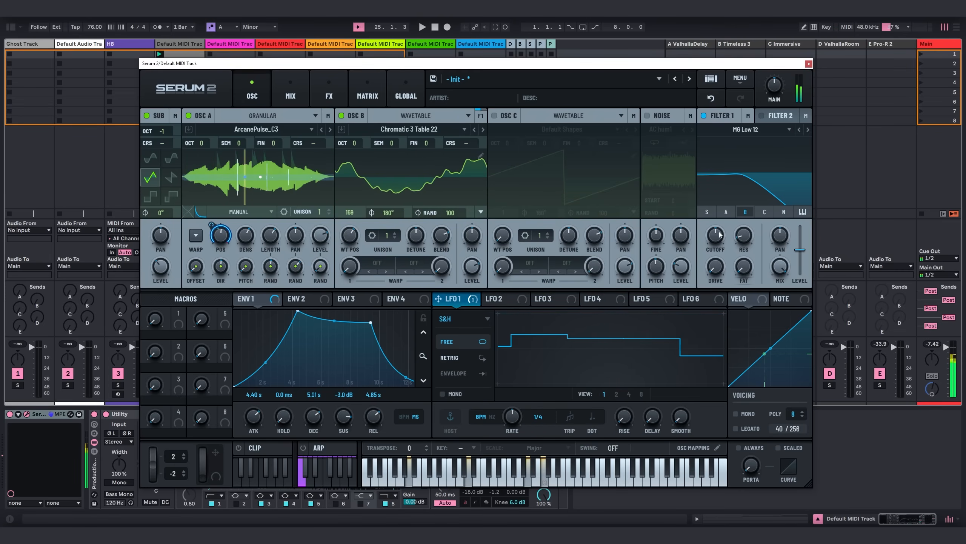
left_click_drag(720, 235, 724, 219)
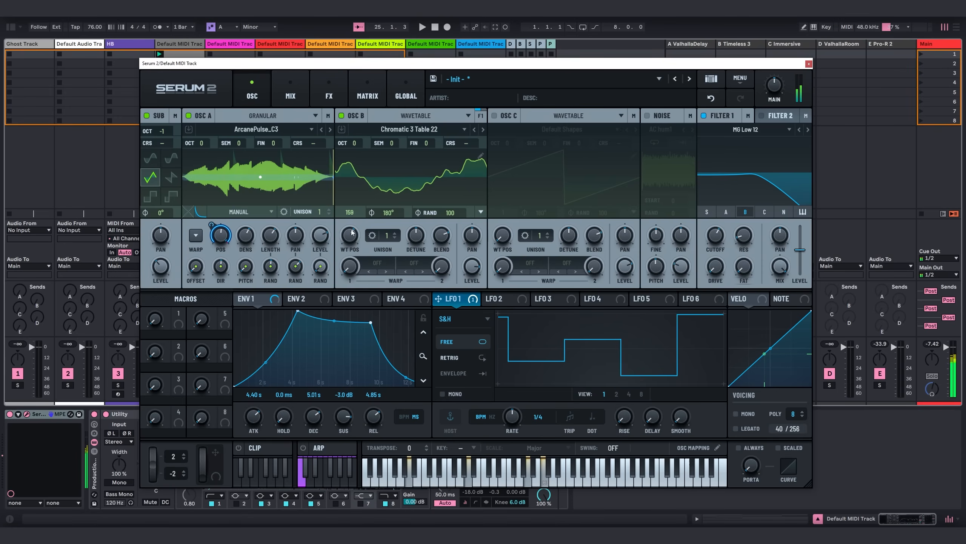
left_click_drag(350, 237, 348, 251)
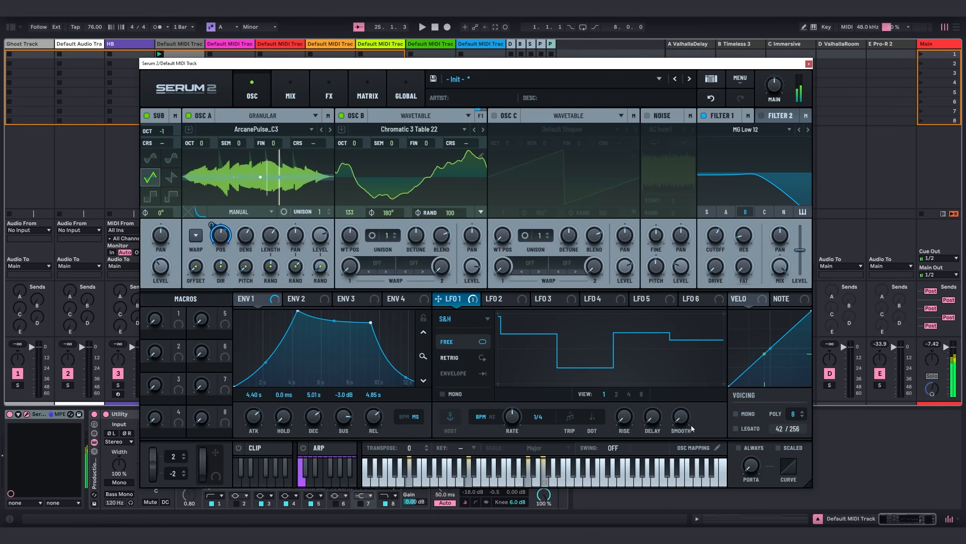
- Set LFO 2 to S&H mode with a high smooth amount
left_click(498, 299)
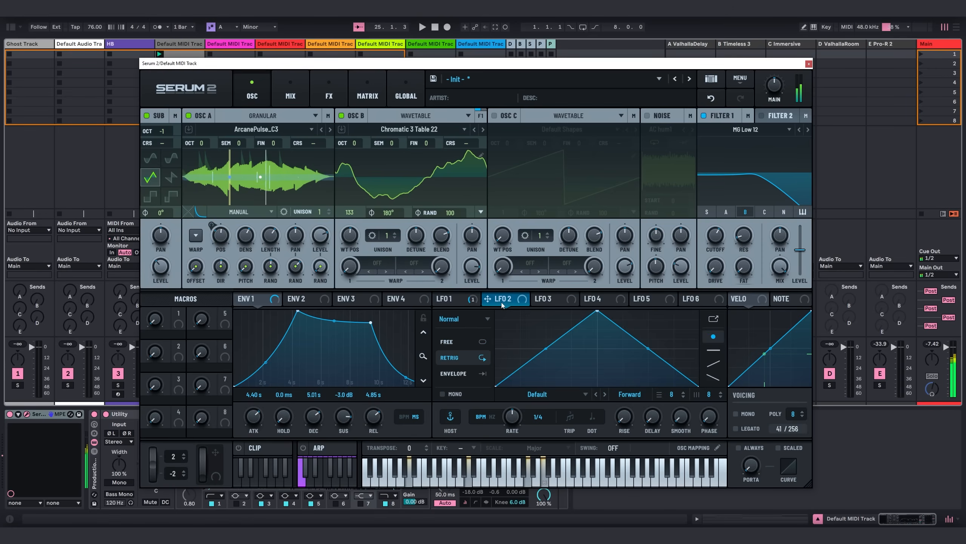
left_click(465, 318)
left_click(464, 344)
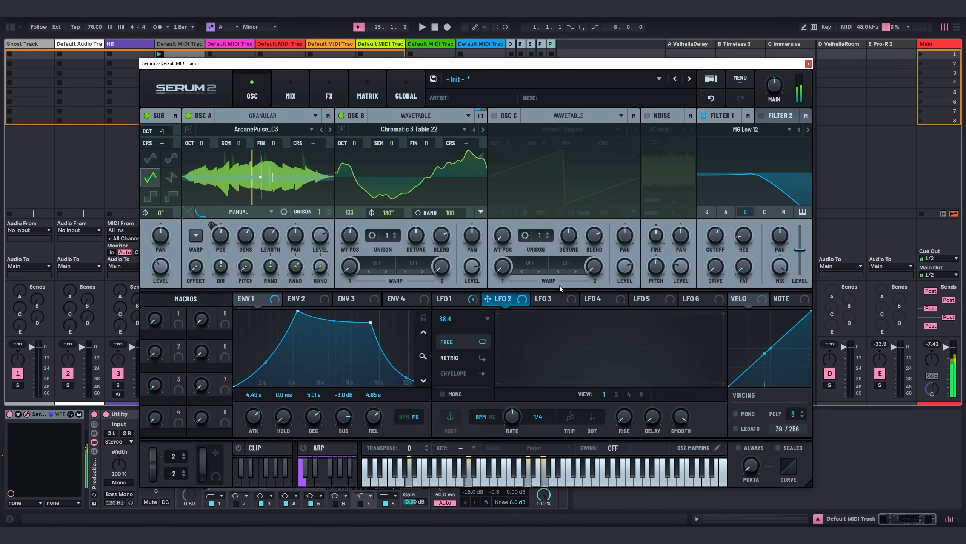
- Assign LFO 2, at a rate of 1/2, to Osc B's wavetable position with a wide amount and to Filter 1's cutoff
left_click_drag(504, 300, 351, 237)
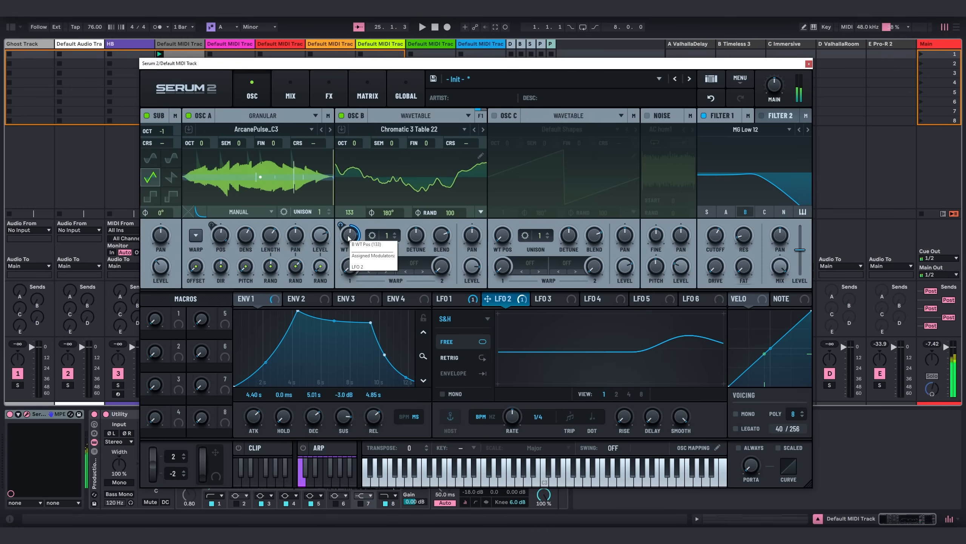
left_click_drag(342, 232, 347, 202)
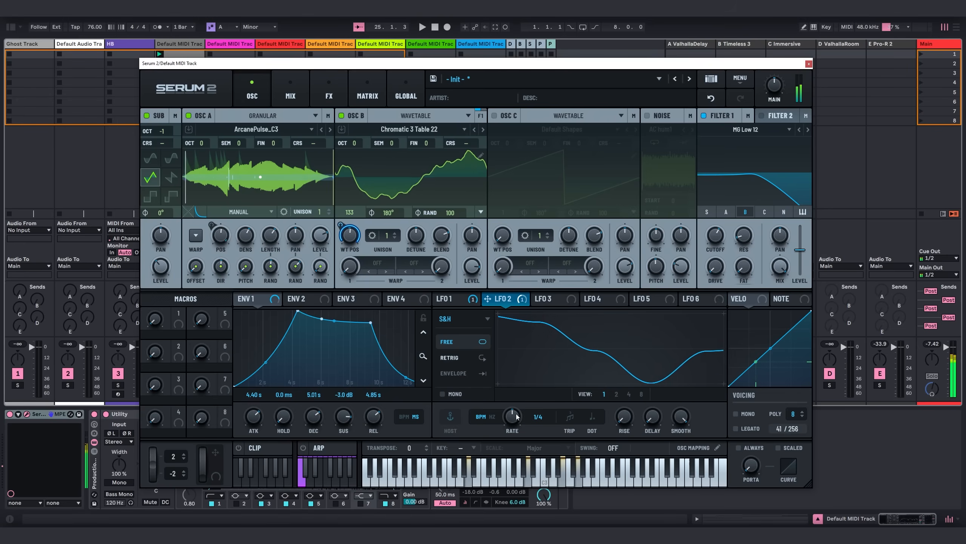
left_click_drag(515, 415, 517, 434)
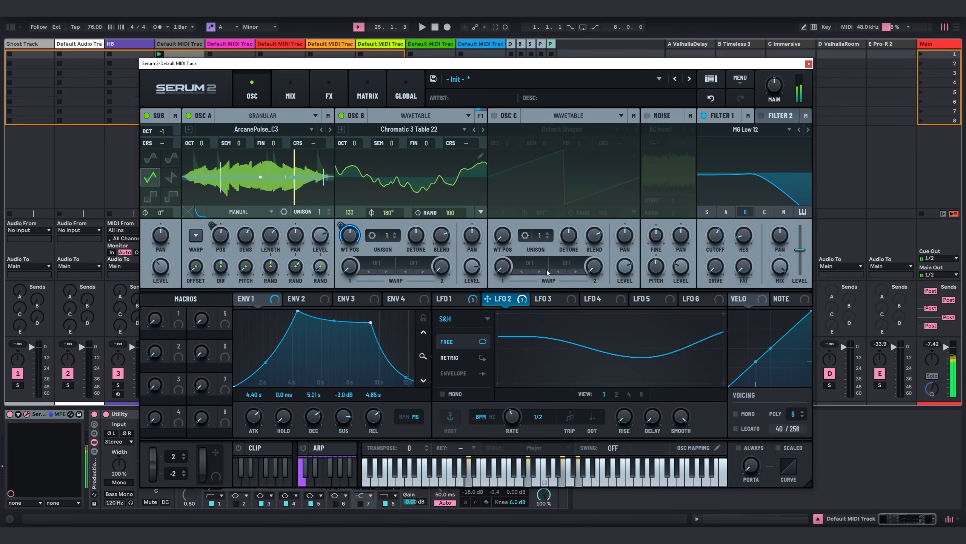
left_click_drag(487, 299, 720, 248)
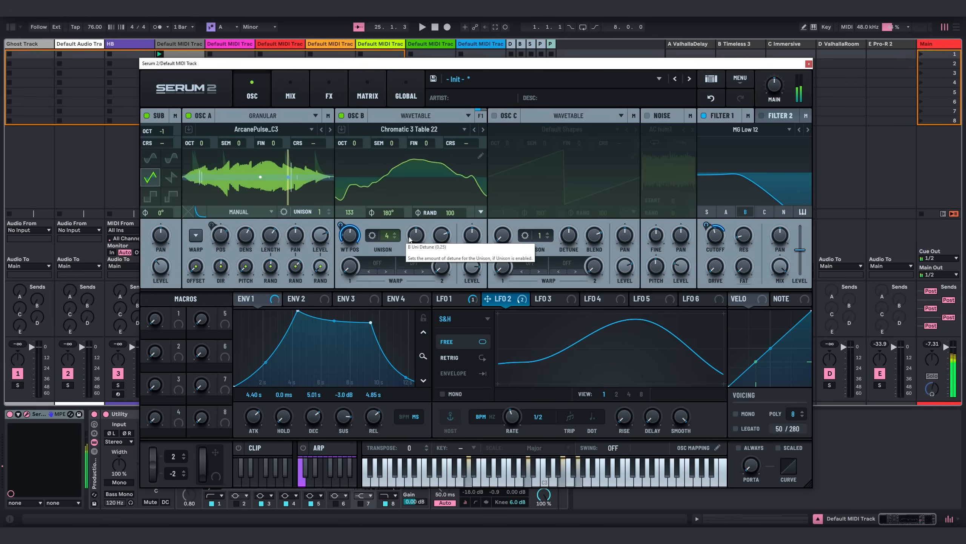
- Set Osc B's unison to 3 voices and lower its detune
left_click_drag(414, 237, 420, 275)
left_click(394, 238)
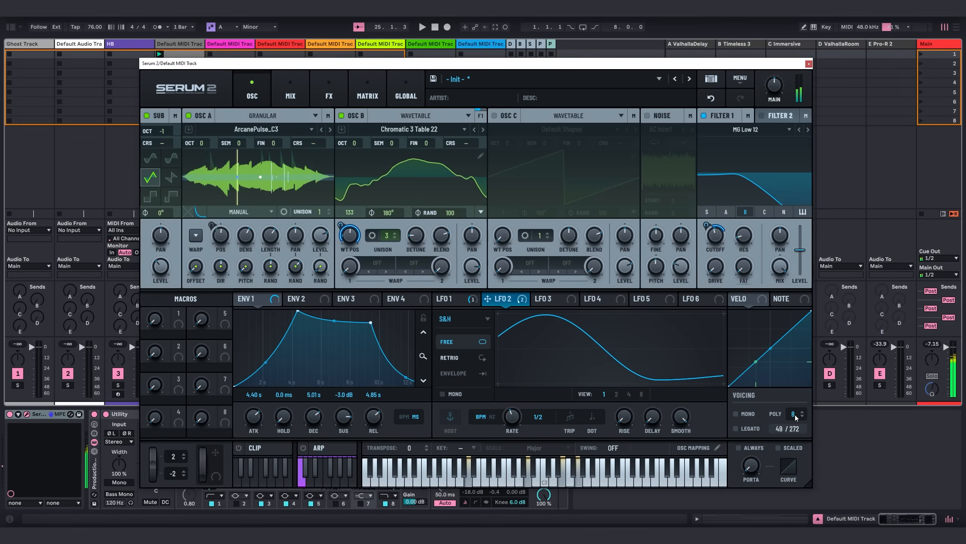
- Limit the polyphony to 4 voices and load the AT3_Drone01 C2 user sample into the enabled noise oscillator
left_click_drag(794, 415, 795, 418)
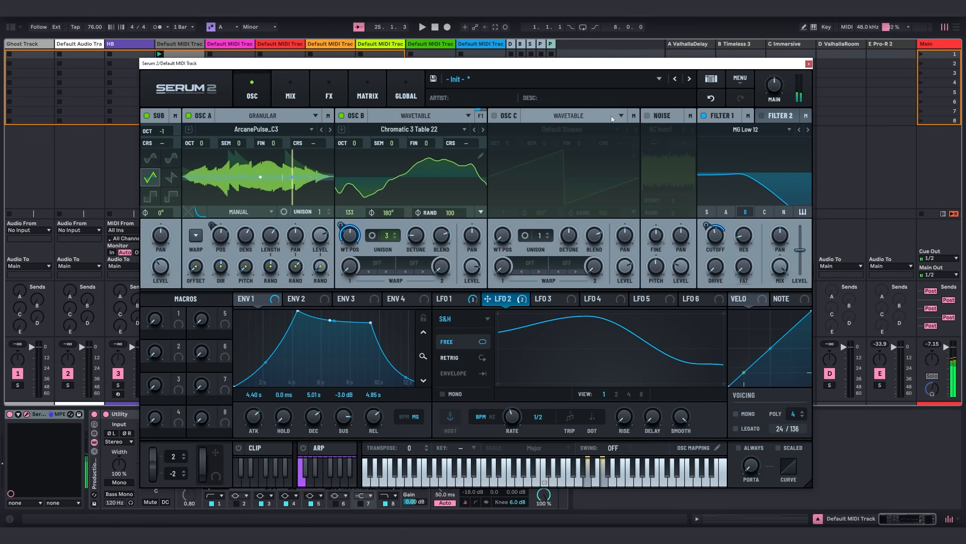
left_click(648, 117)
left_click(659, 129)
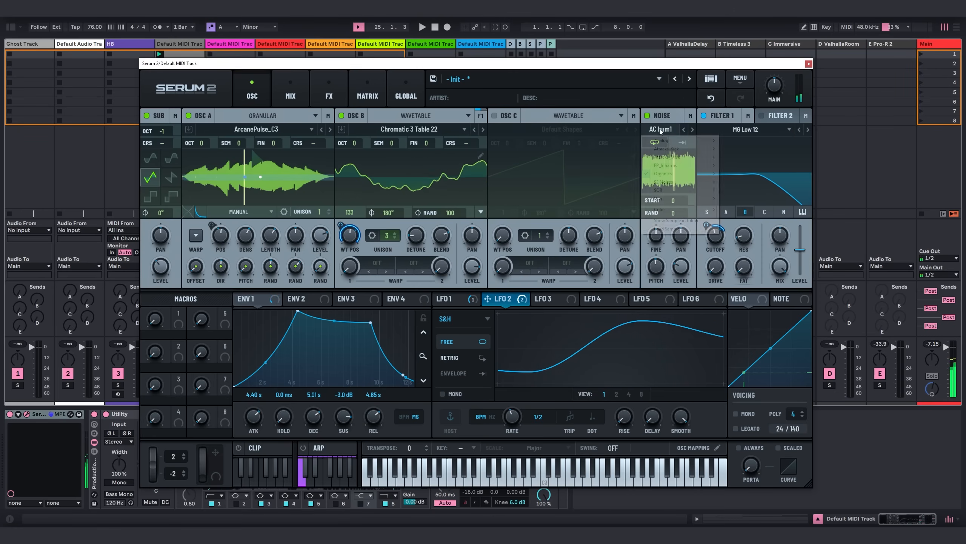
mouse_move(673, 198)
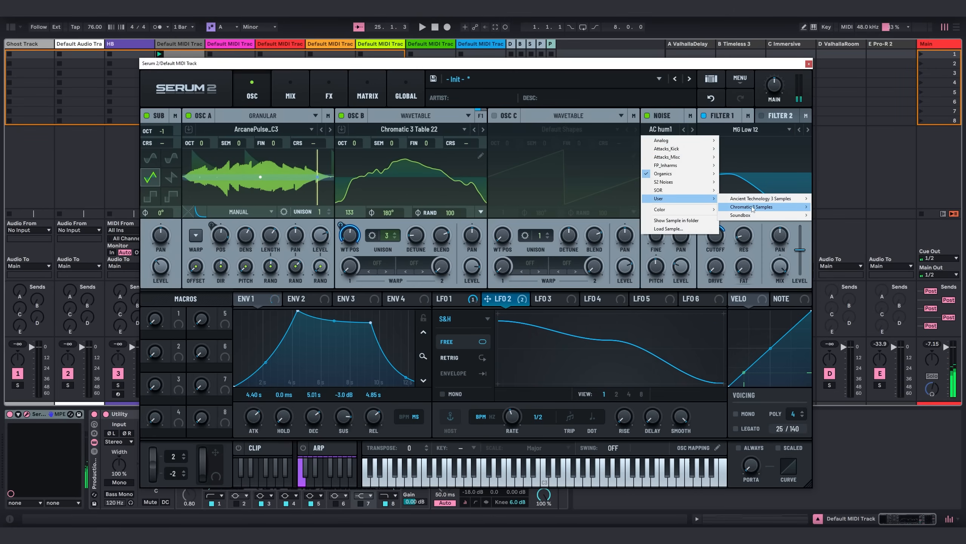
mouse_move(756, 198)
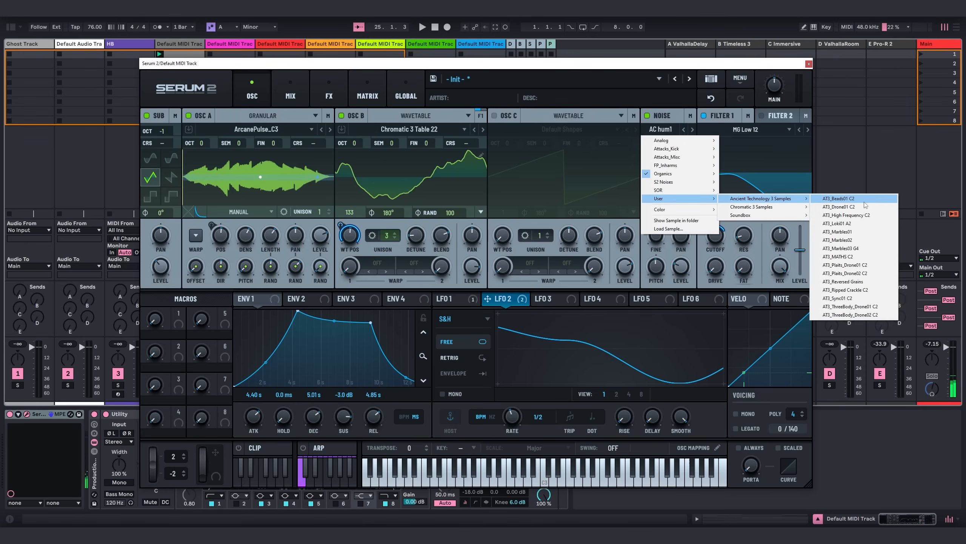
left_click(865, 207)
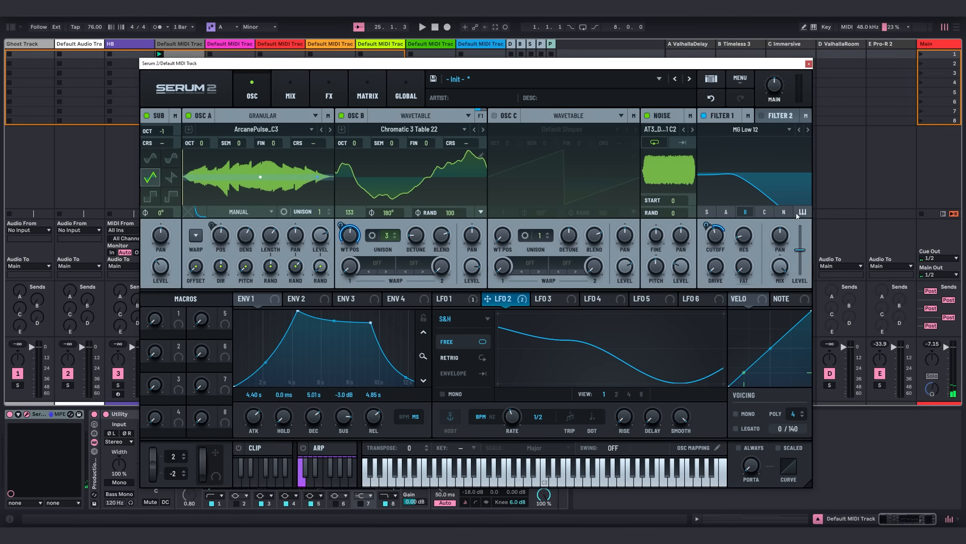
- Enable pitch tracking for the noise oscillator and adjust its pitch and level
right_click(657, 266)
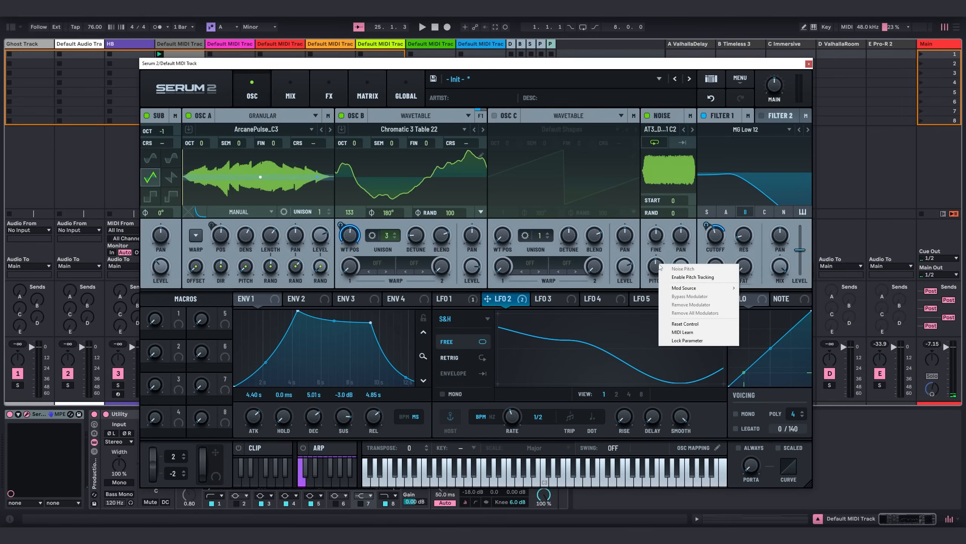
left_click(676, 278)
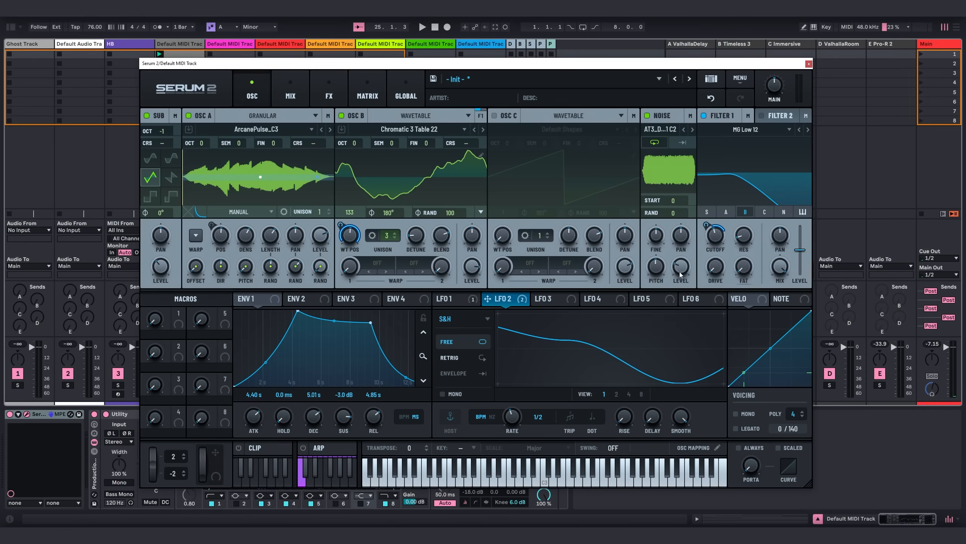
mouse_move(683, 265)
left_click_drag(658, 268, 660, 263)
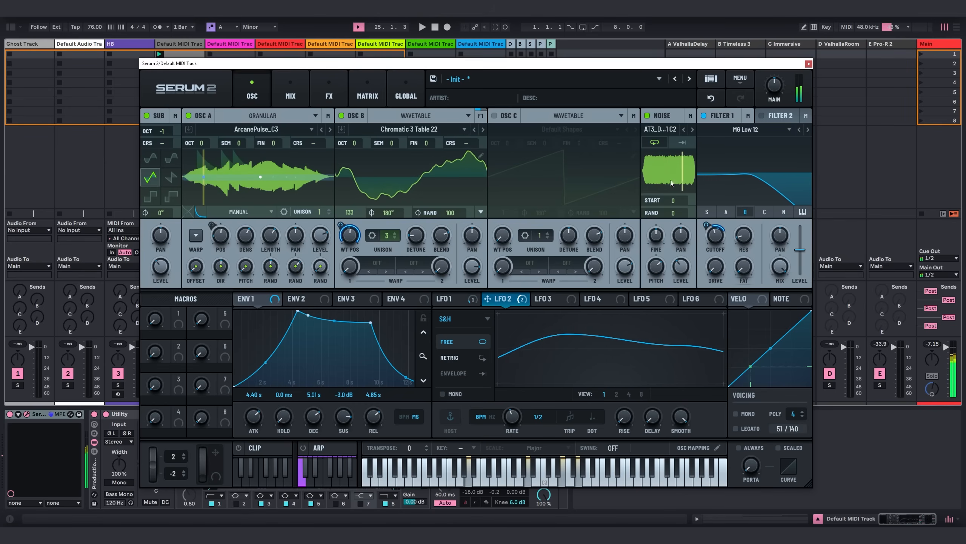
mouse_move(682, 259)
left_click_drag(682, 257, 687, 257)
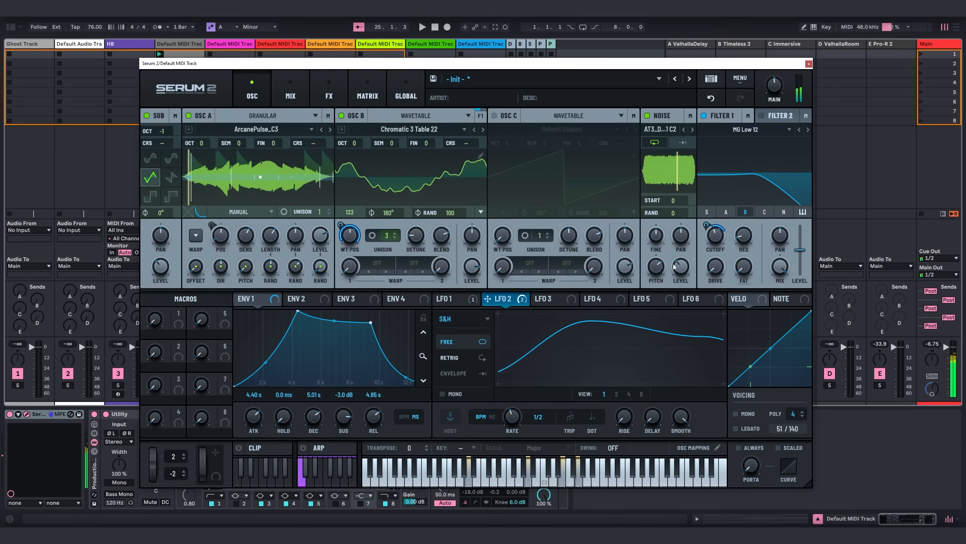
- Enable Filter 2, route the noise oscillator to it, and set its type to Comb 2
left_click(777, 116)
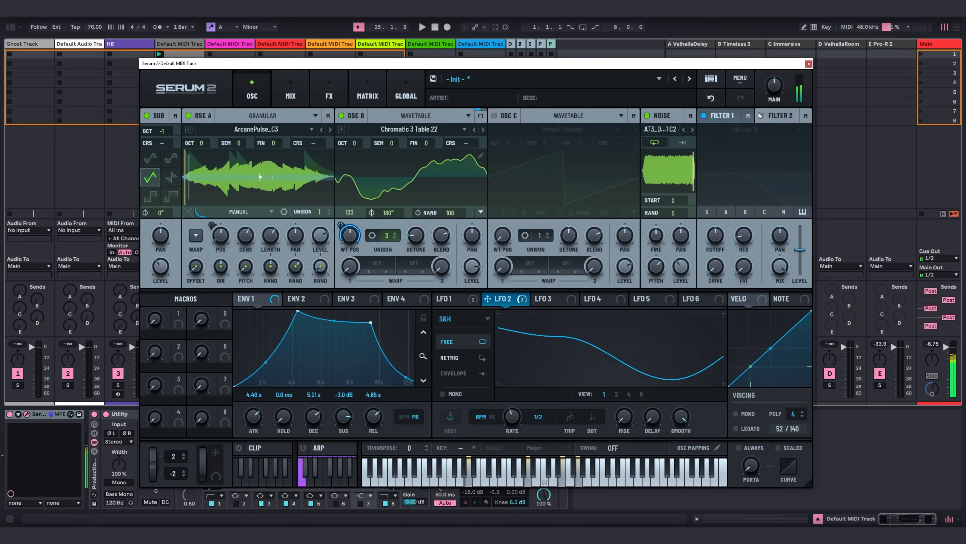
left_click(761, 116)
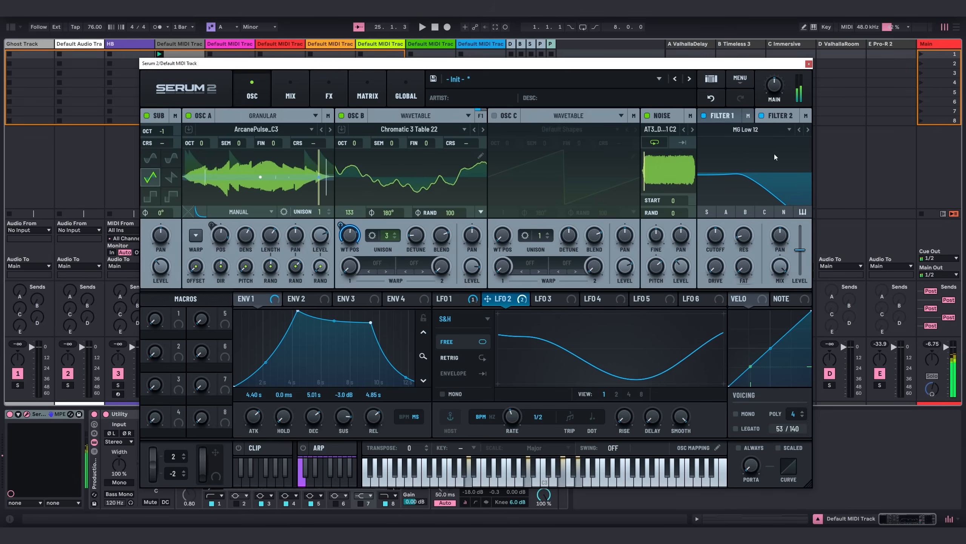
left_click(745, 129)
mouse_move(732, 174)
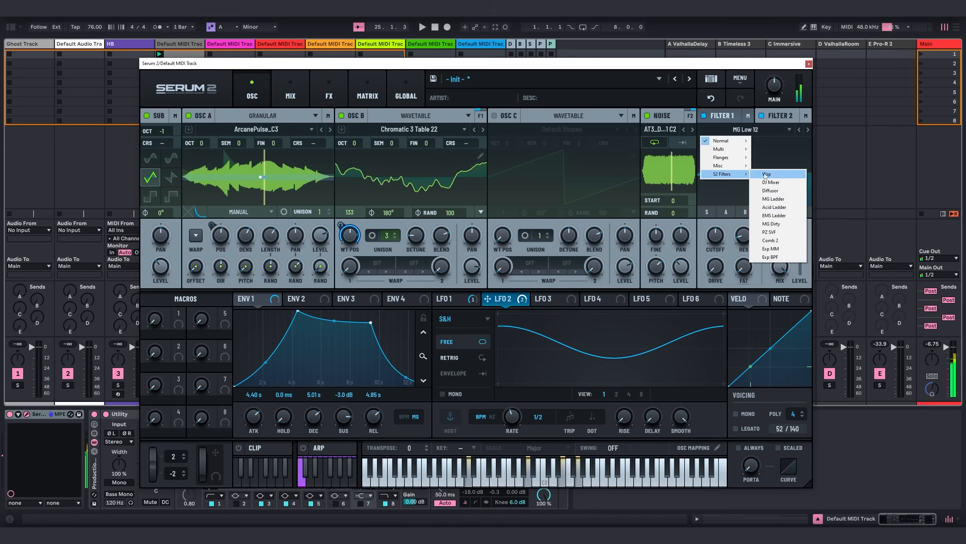
left_click(769, 240)
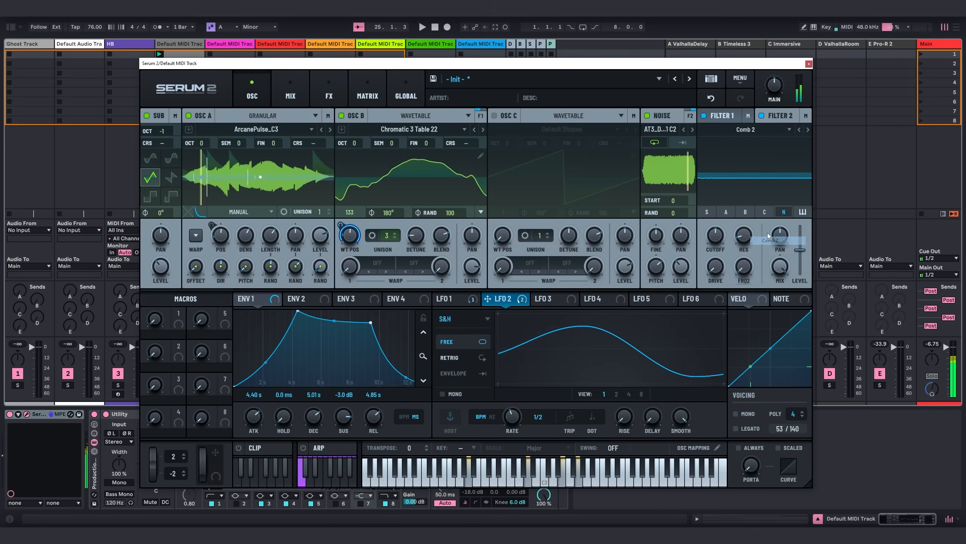
- Raise Filter 2's resonance and lower its cutoff
left_click_drag(740, 234, 750, 217)
left_click_drag(755, 171, 756, 152)
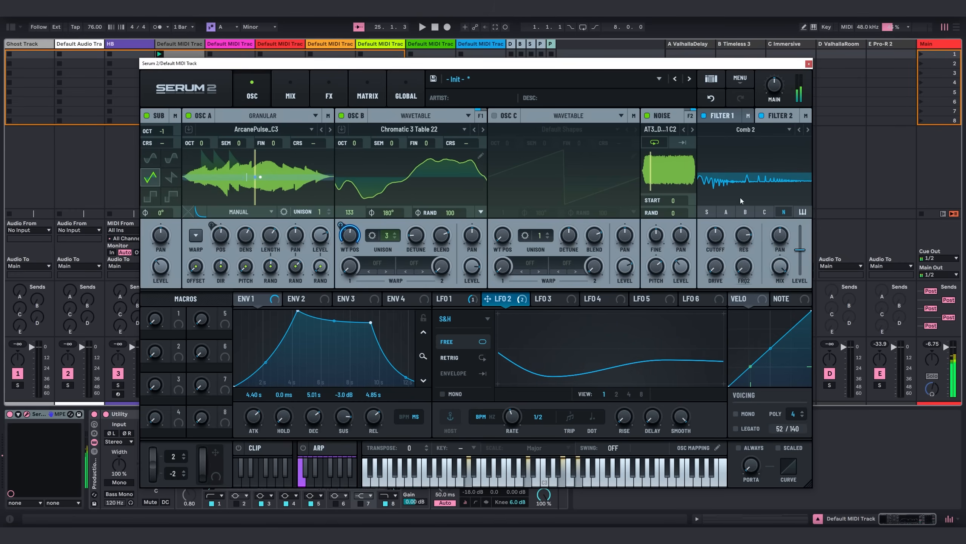
left_click_drag(718, 241, 717, 267)
left_click_drag(749, 239, 749, 230)
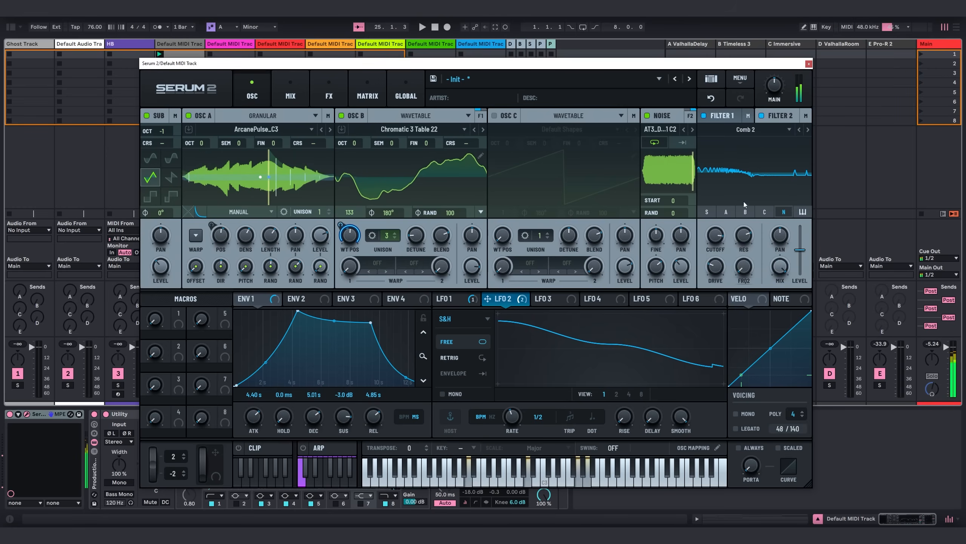
- Change Filter 2's type to the Phs 36+ phaser and raise its cutoff
left_click(740, 131)
mouse_move(734, 161)
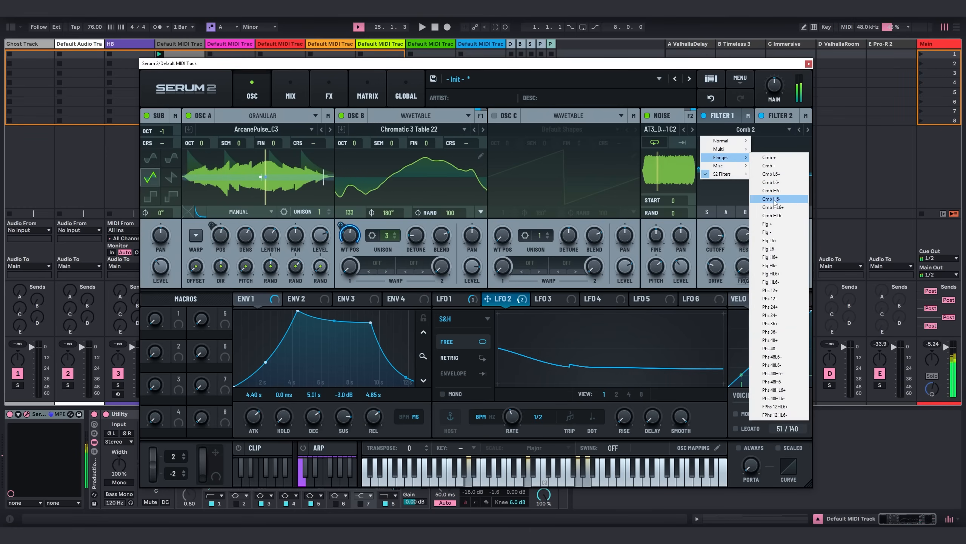
left_click(793, 323)
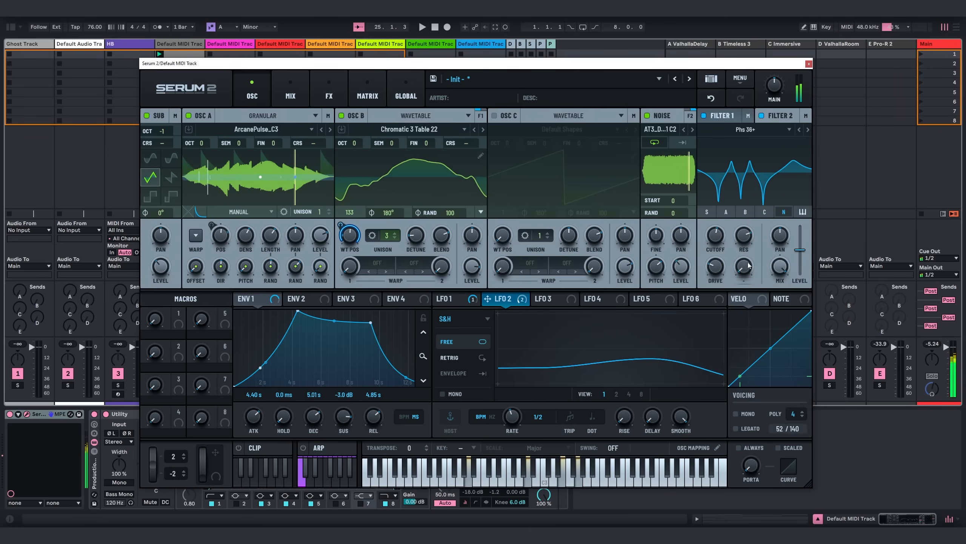
left_click_drag(730, 242, 729, 212)
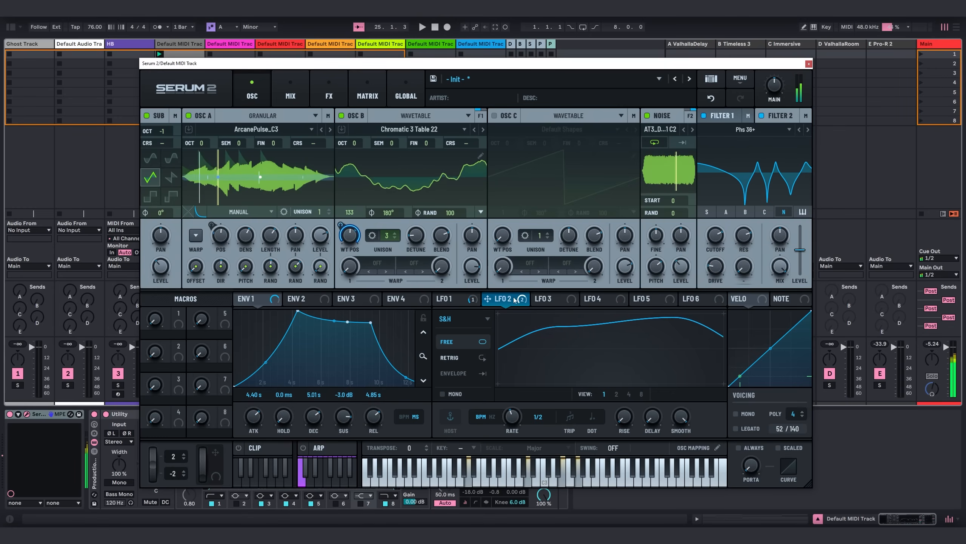
- Assign LFO 2 to Filter 2's pan and cutoff
left_click_drag(514, 300, 771, 224)
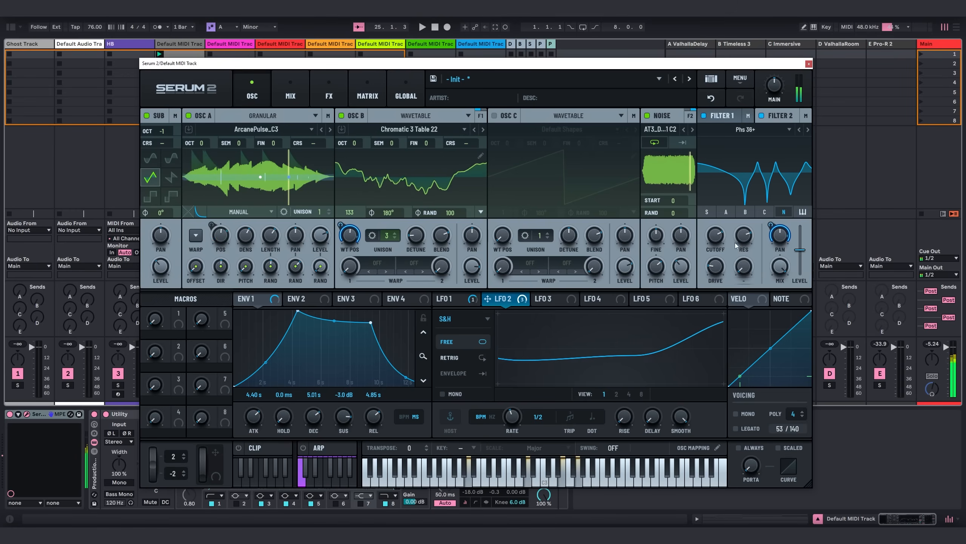
left_click_drag(508, 299, 706, 229)
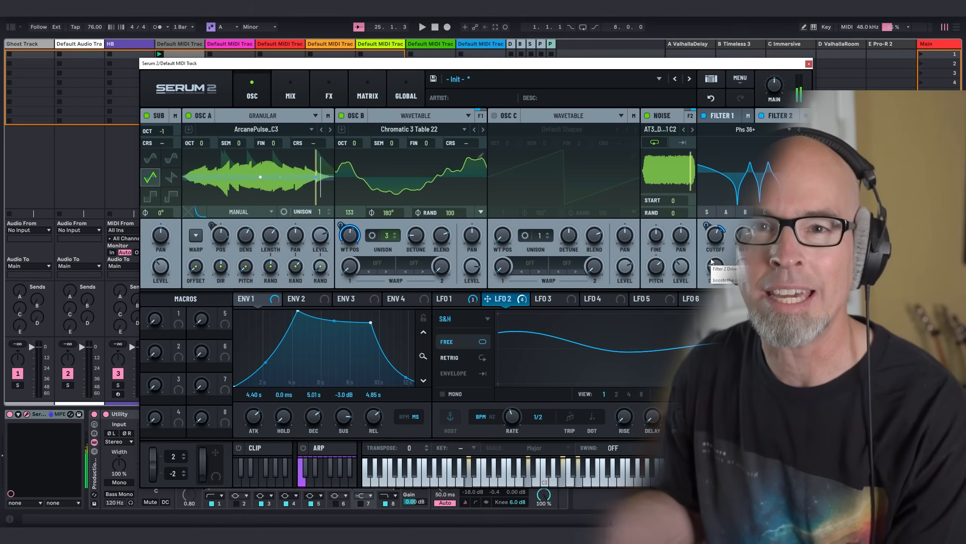
left_click_drag(471, 64, 356, 50)
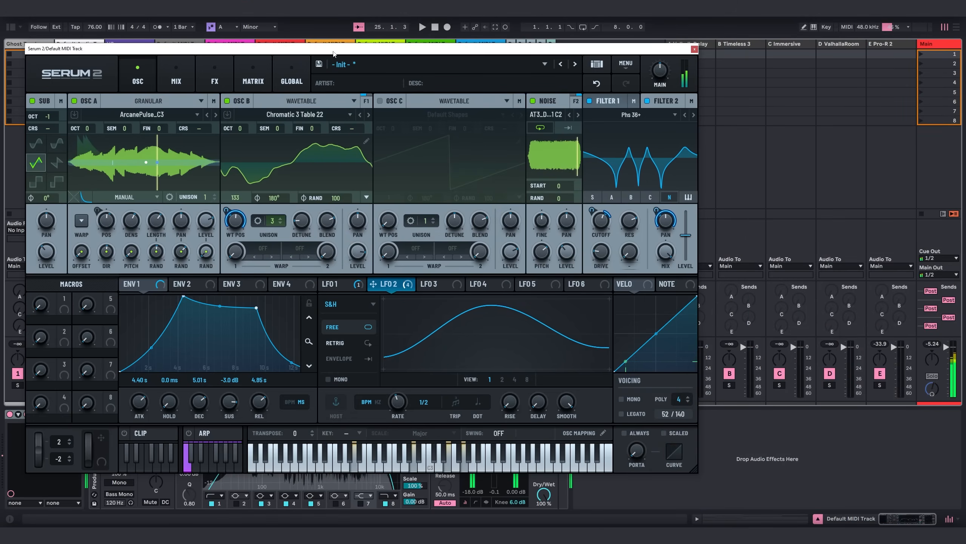
left_click_drag(594, 53, 698, 62)
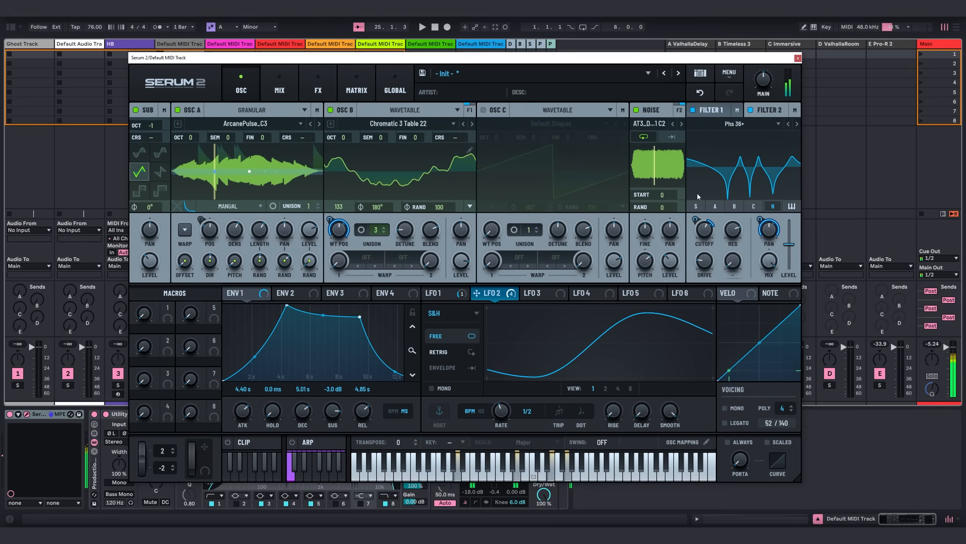
left_click(770, 110)
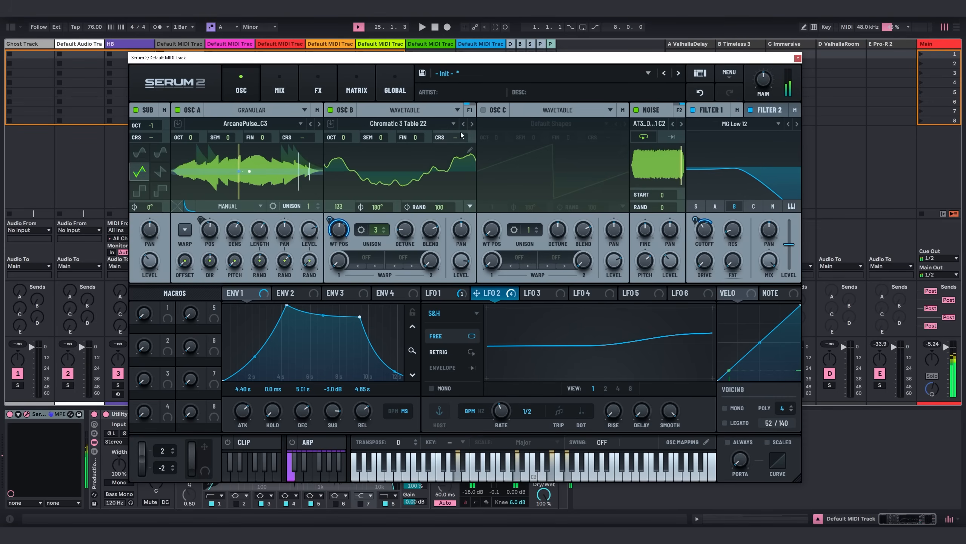
- Close the synth window and raise track 4's sends to ValhallaDelay and Pro-R 2, the latter to -17.0 dB
left_click(798, 58)
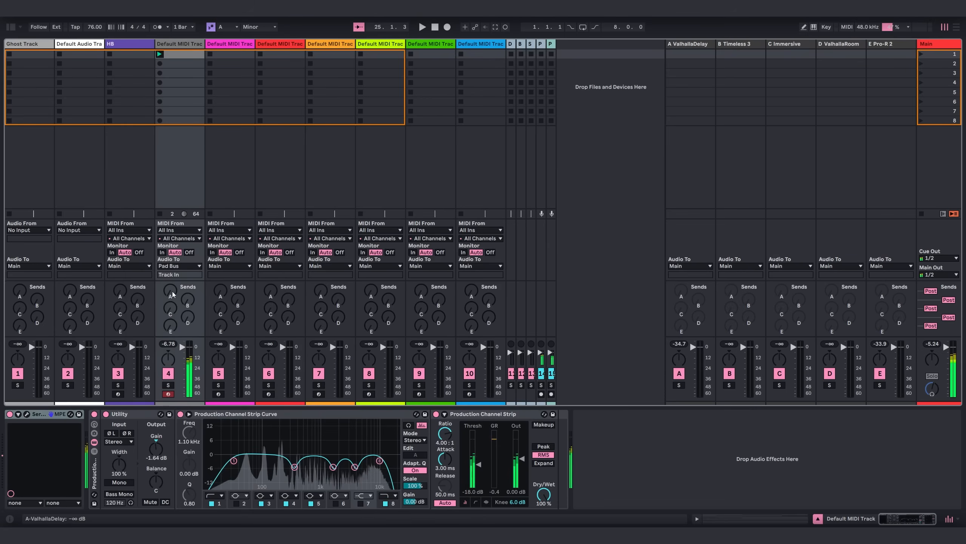
left_click_drag(170, 325, 170, 309)
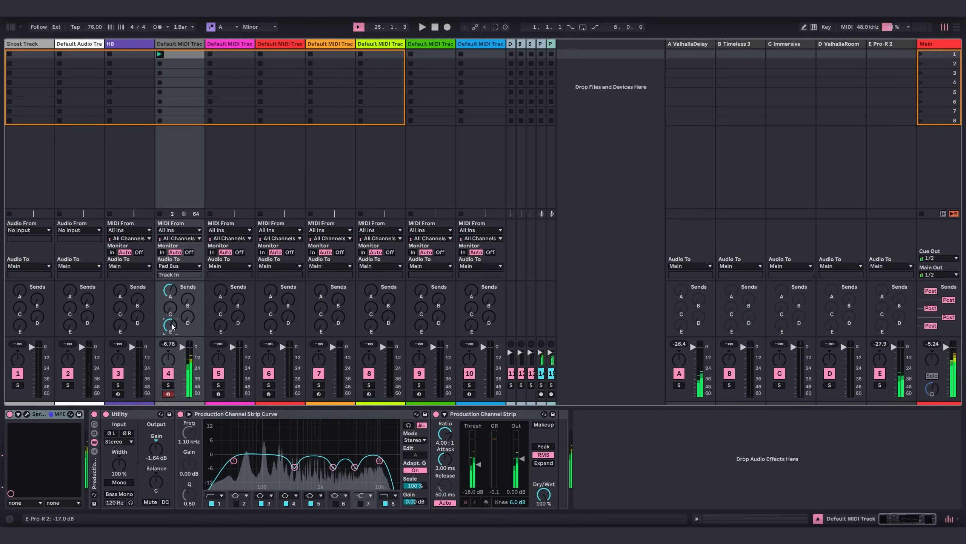
- Create a new empty MIDI clip in track 4's first slot with a loop length of 16 bars
left_click(185, 57)
double_click(185, 57)
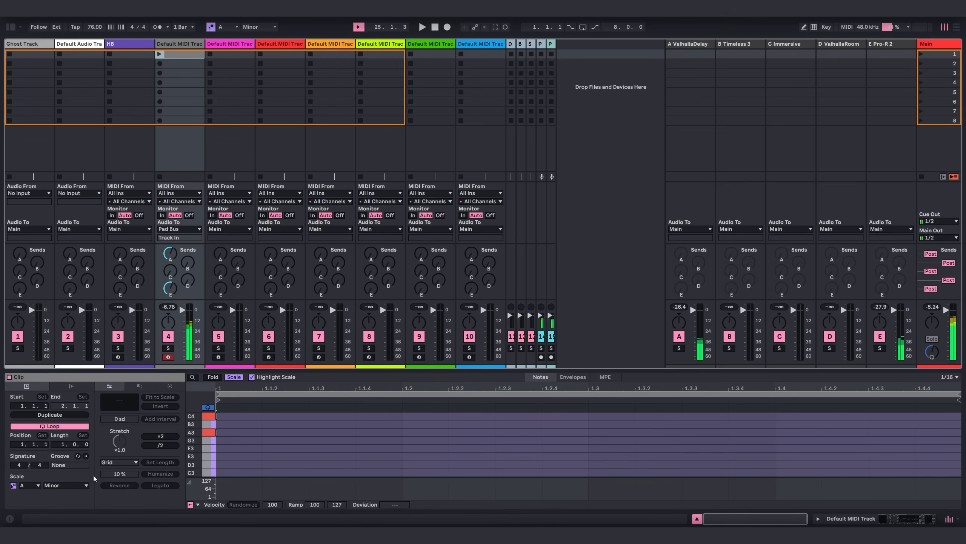
left_click_drag(63, 445, 63, 398)
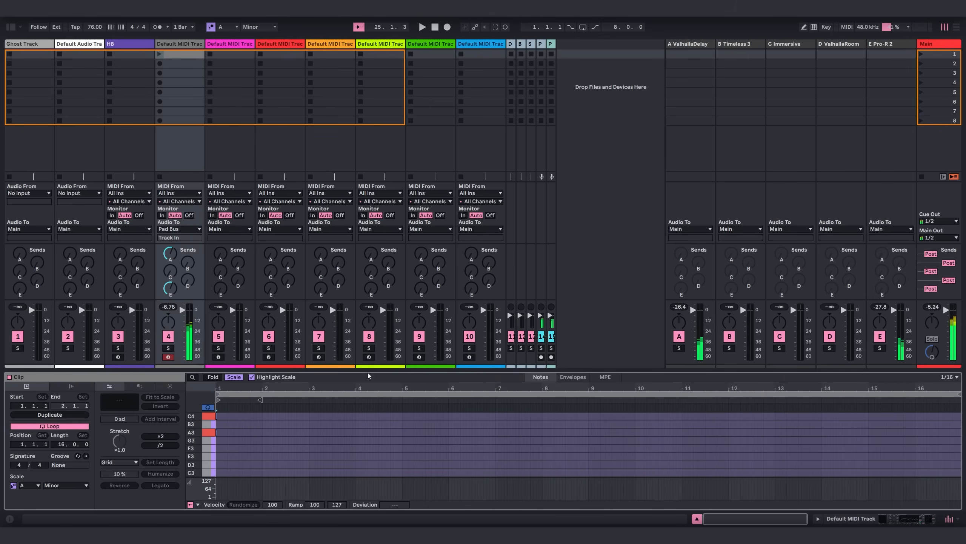
- Enlarge the clip's note editor and set its fixed grid to 1 bar
left_click_drag(368, 376, 368, 95)
right_click(279, 244)
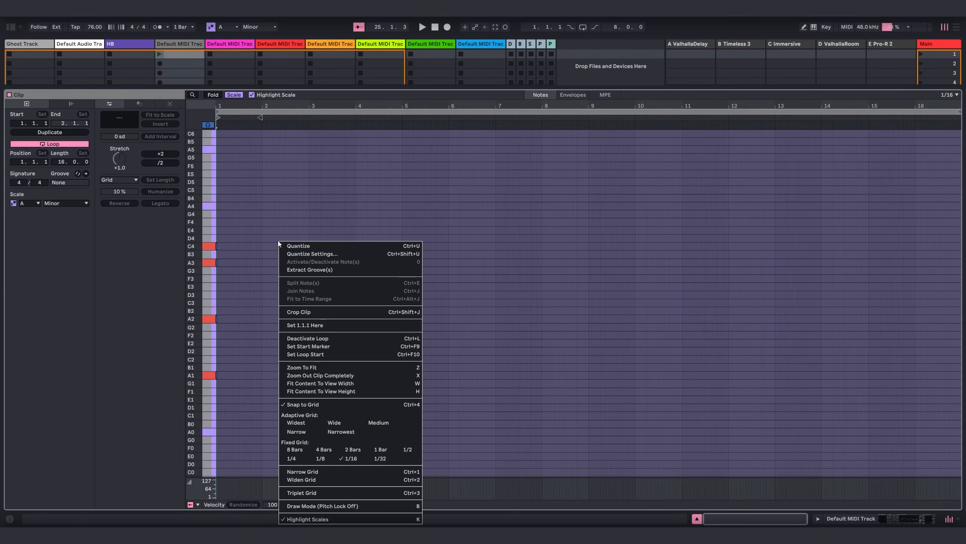
left_click(380, 450)
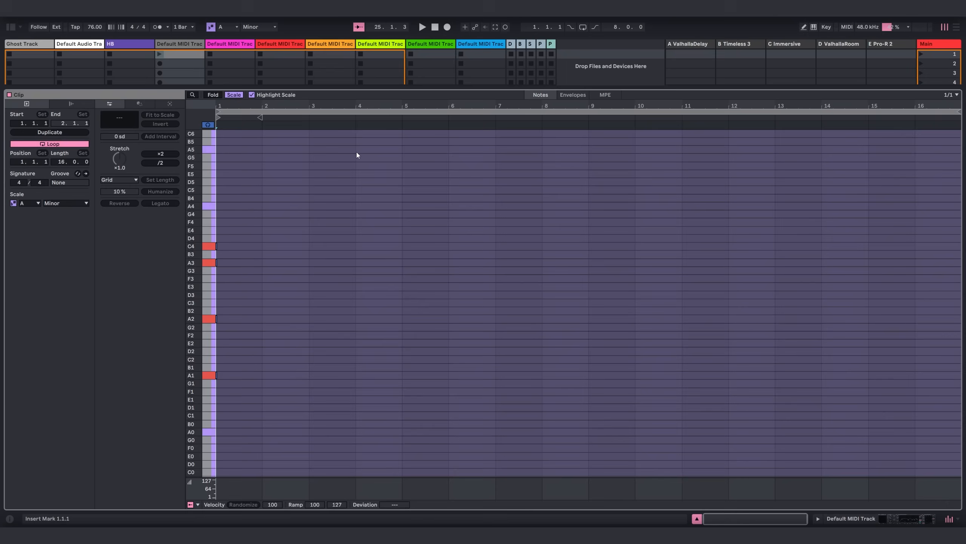
- Step-record A1, A2 and A3 held through bars 1 to 6, with C4 in bars 1–2 and D4 in bars 3–6
key("Right")
key("Right")
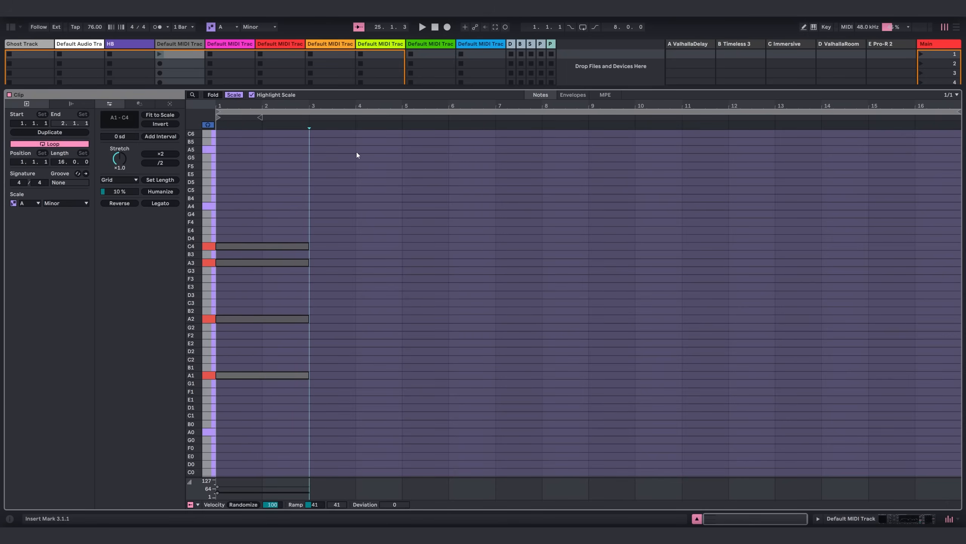
key("Right")
key("Right")
key("Right")
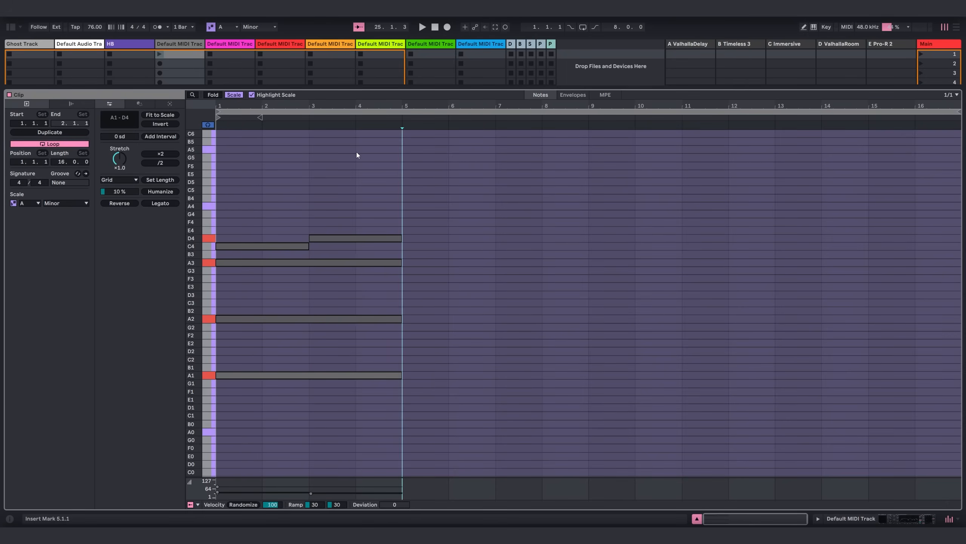
key("Right")
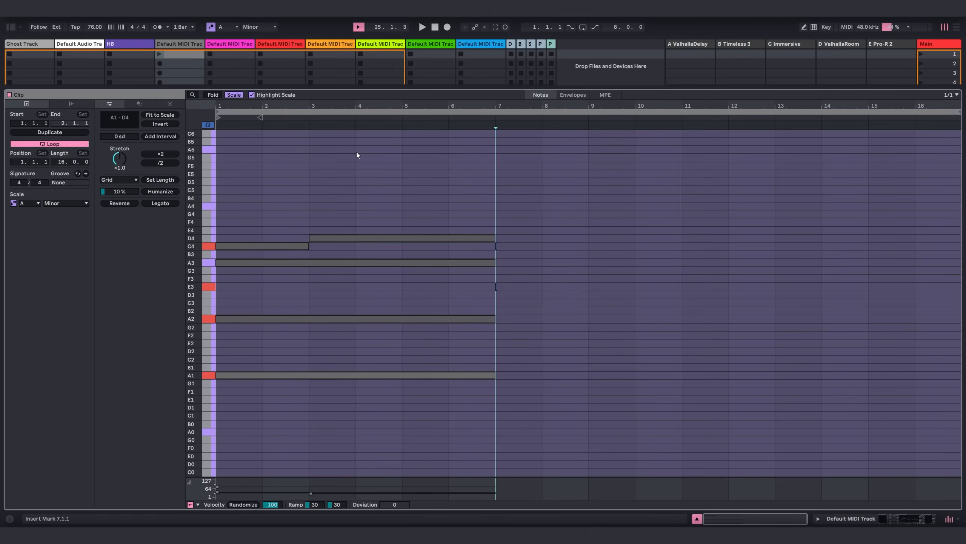
- Extend A1 and A2 through bars 7 to 12 while step-recording E3 and C4 over them
key("Right")
key("Right")
key("Right")
key("Right")
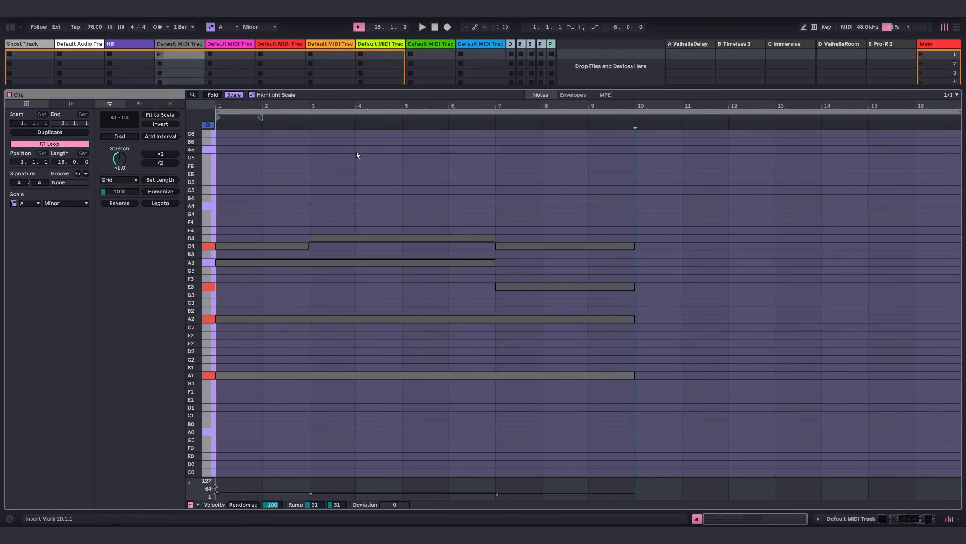
key("Right")
key("Right")
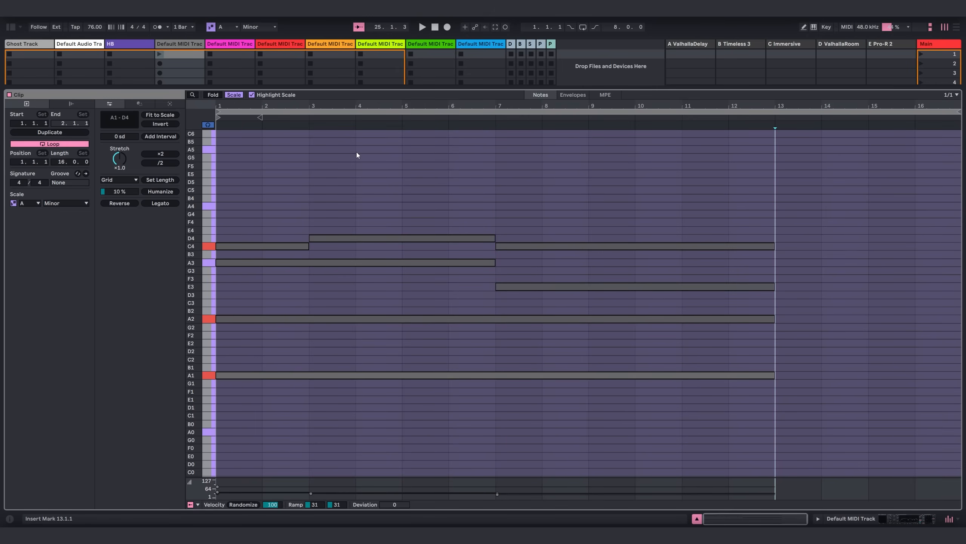
- Step-record A1, A2 and E3 through bars 13 to 16, with G3 in bars 13–14 and B3 in bars 15–16
key("Right")
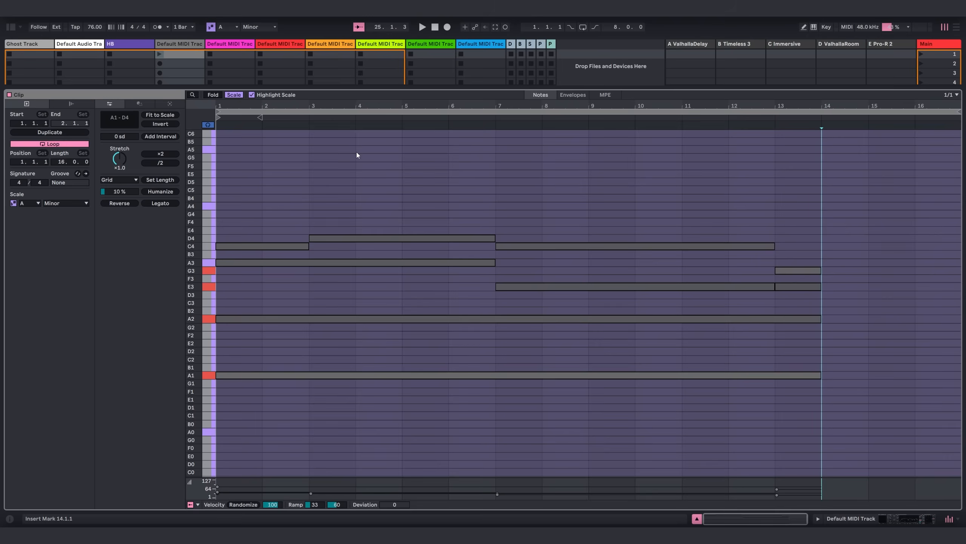
key("Right")
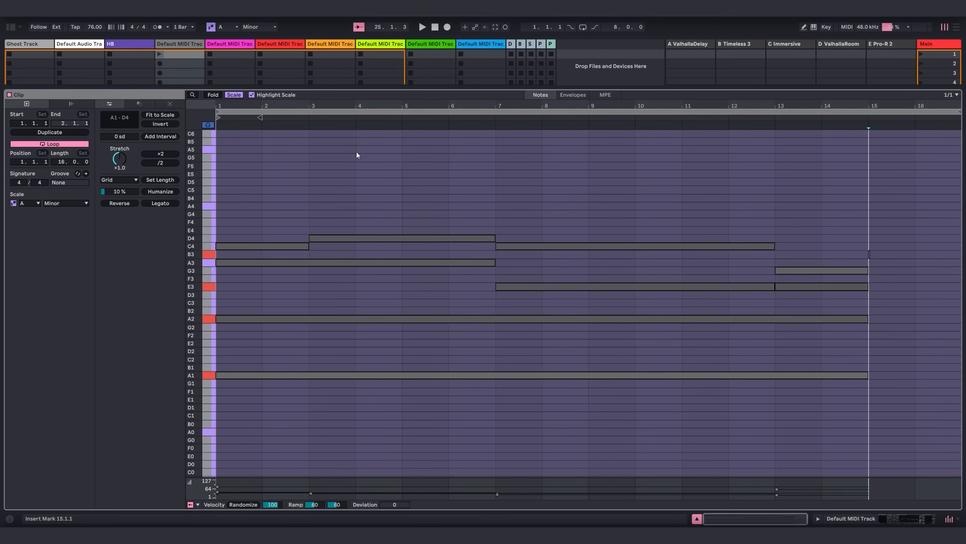
key("Right")
key("Right")
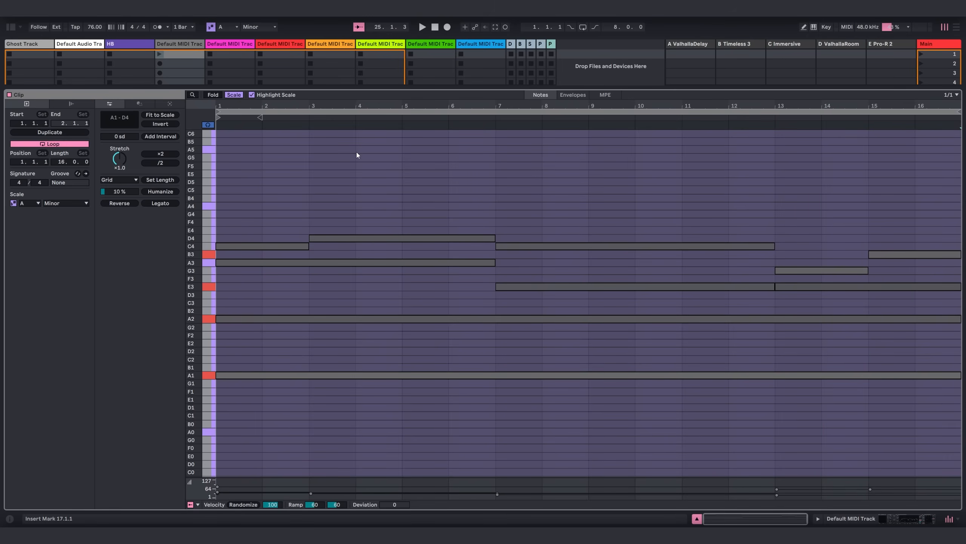
- Launch the chord clip, shrink the note editor to reveal the mixer, and lower track 4's volume slightly
left_click(162, 54)
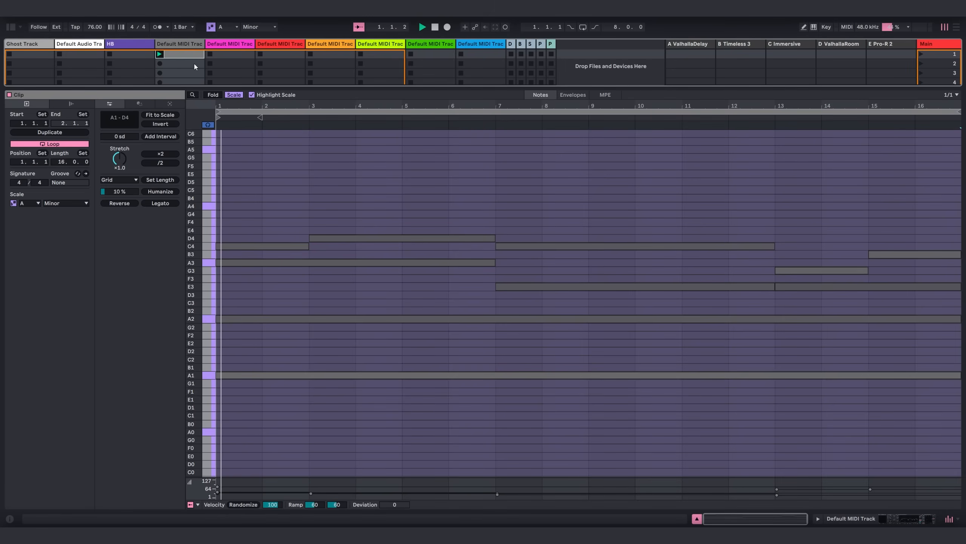
left_click_drag(433, 86, 369, 317)
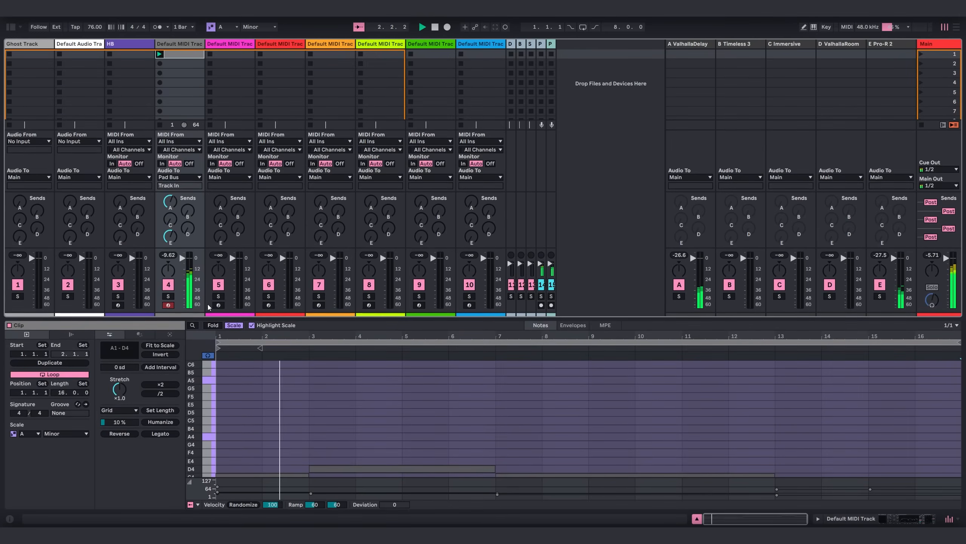
left_click_drag(182, 258, 182, 263)
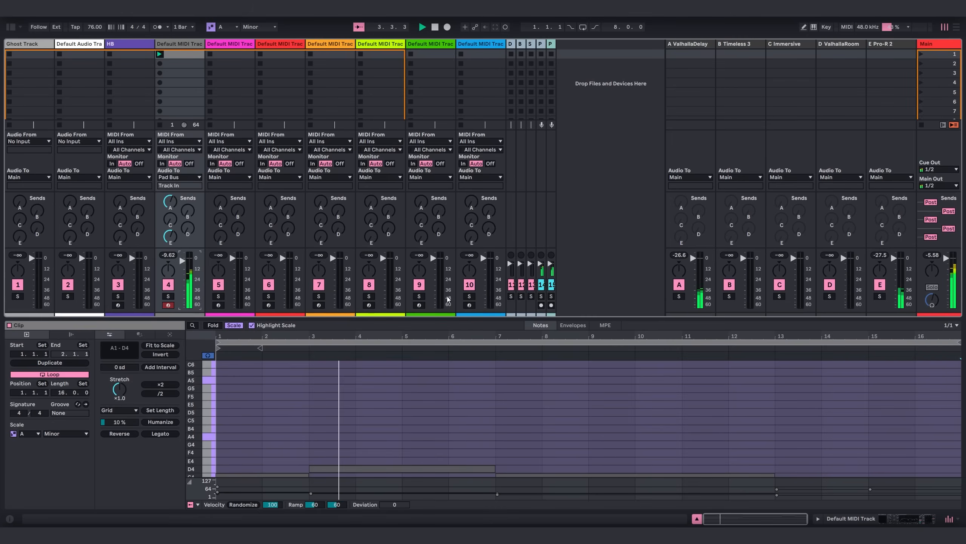
- Examine the Serum 2 patch's LFO 1 and LFO 2 modulation and its modulation matrix while the chords play
key("shift+Tab")
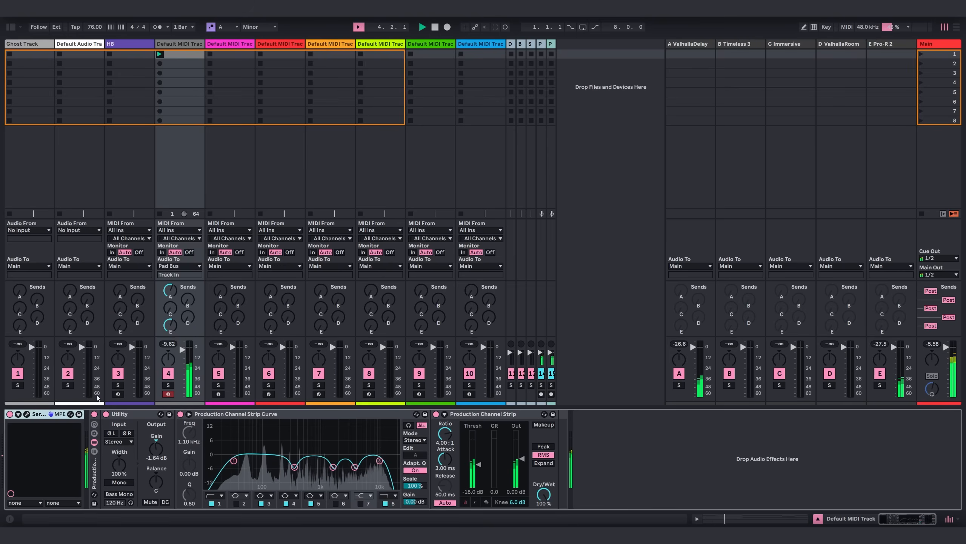
left_click(27, 414)
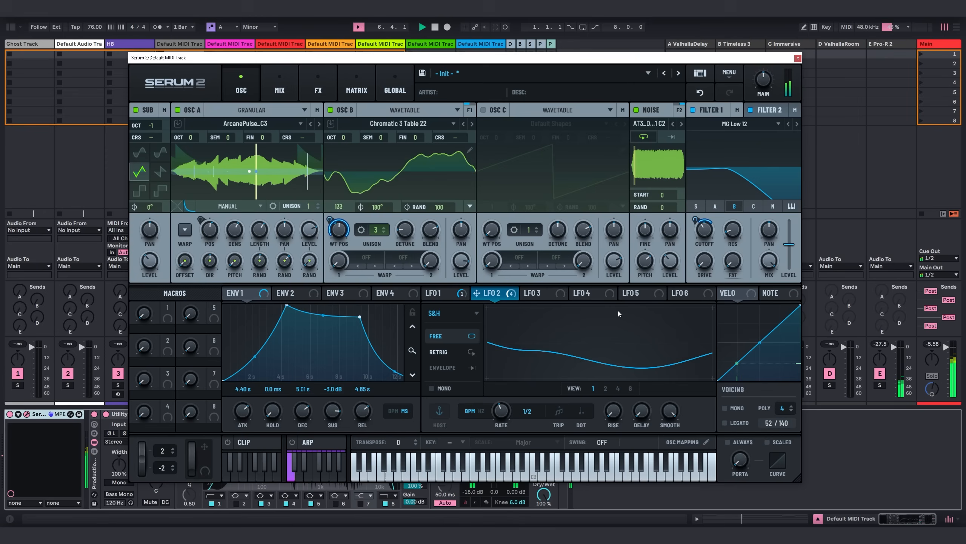
left_click(453, 297)
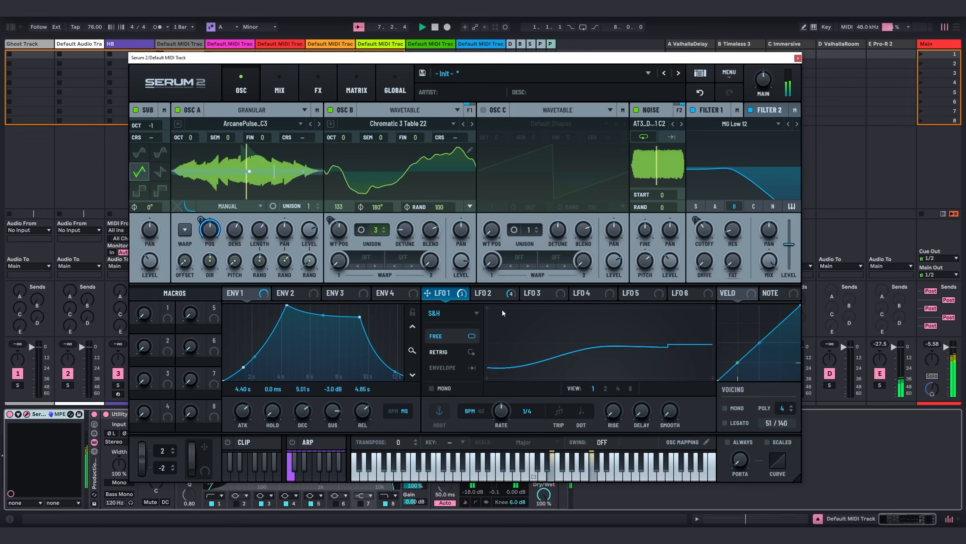
left_click(510, 292)
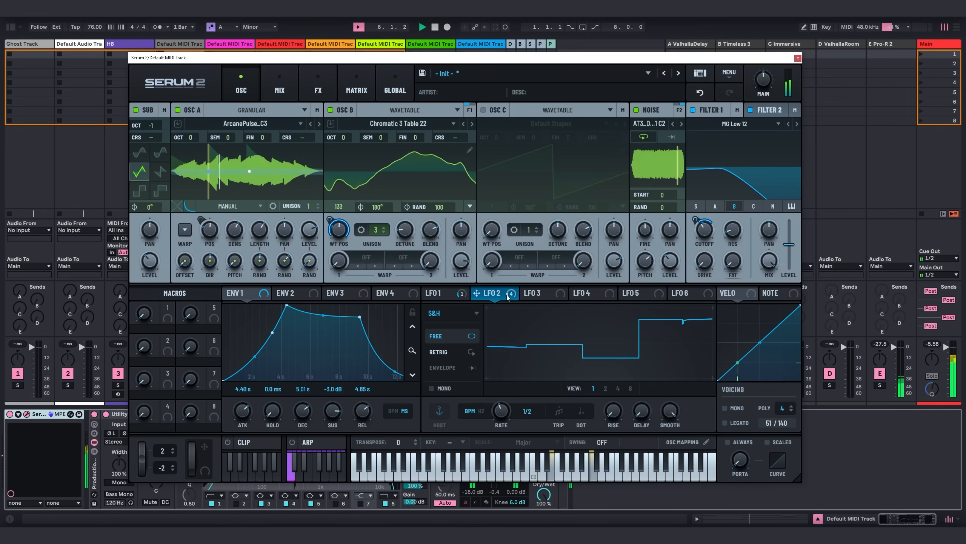
left_click(356, 86)
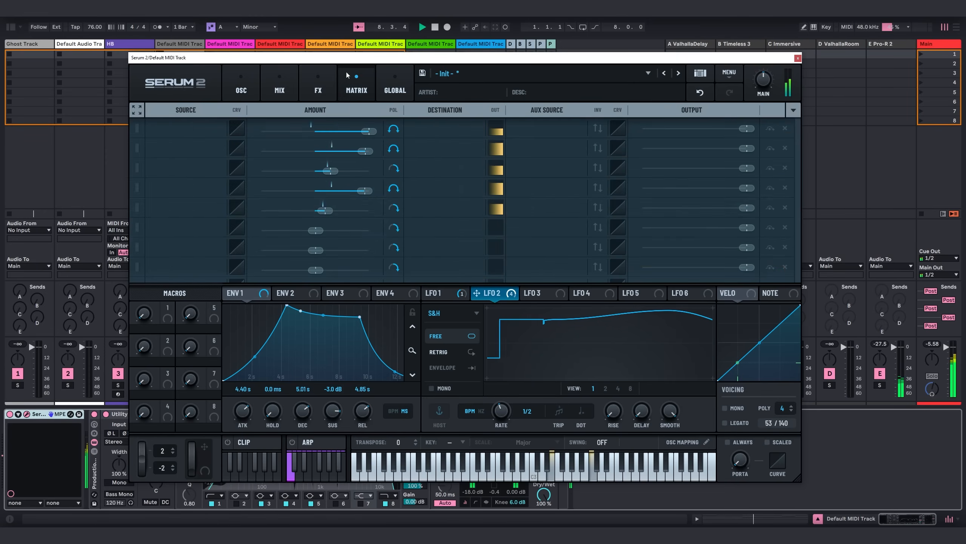
left_click(242, 86)
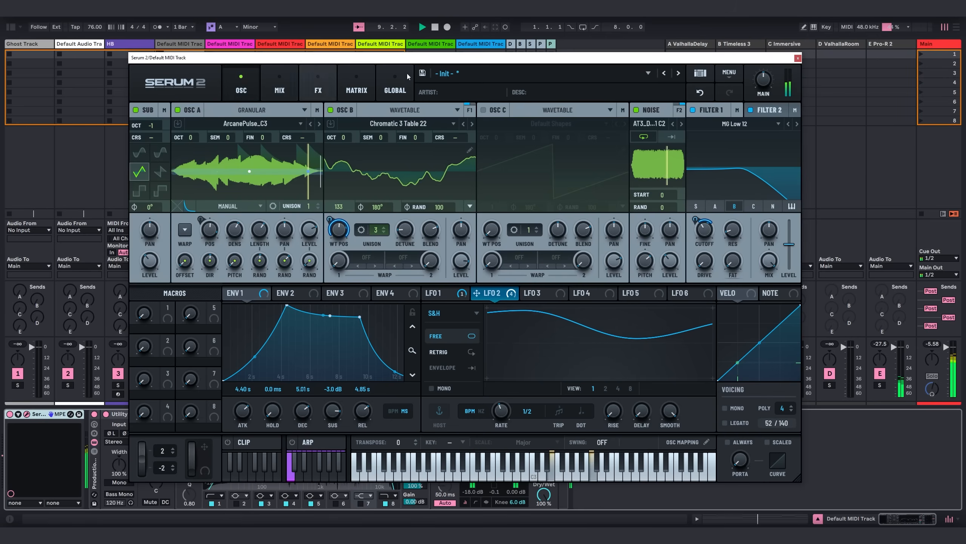
left_click(799, 58)
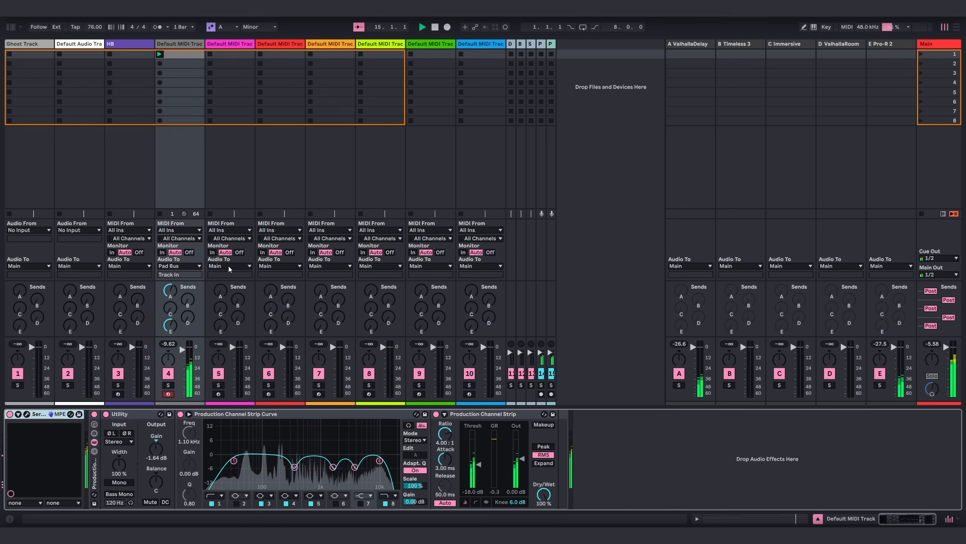
- Route track 5's audio output to Bass Bus and load Pigments from the Synths collection onto that track
left_click(230, 268)
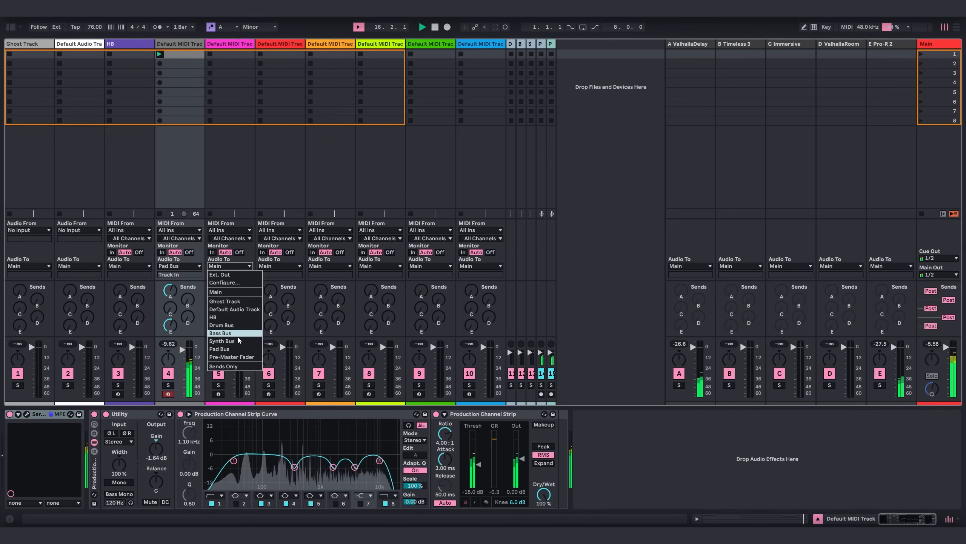
left_click(225, 333)
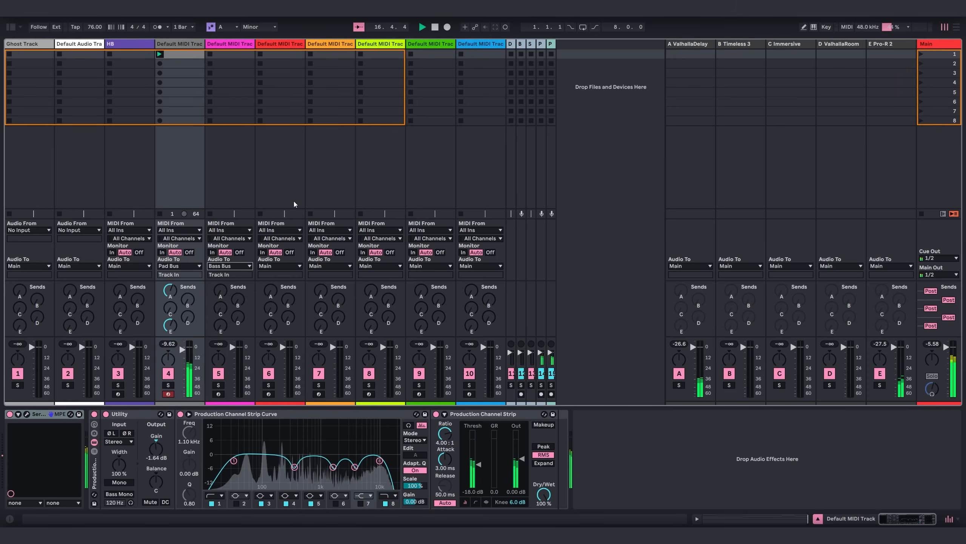
left_click(11, 28)
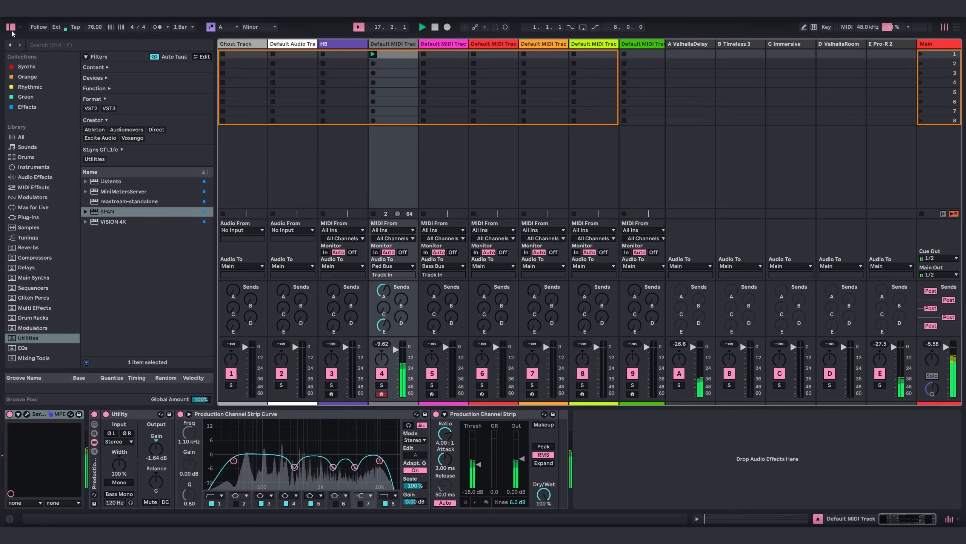
left_click(27, 67)
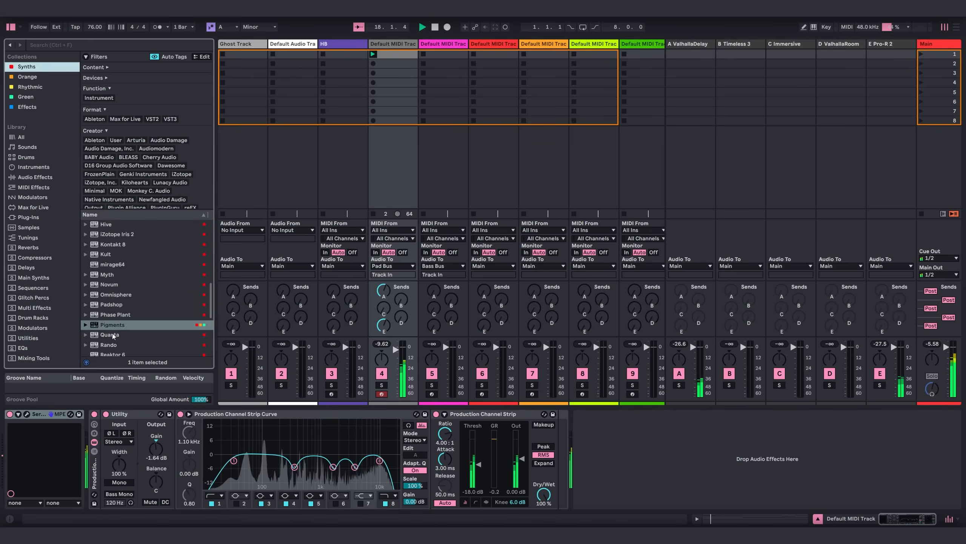
left_click_drag(106, 328, 433, 64)
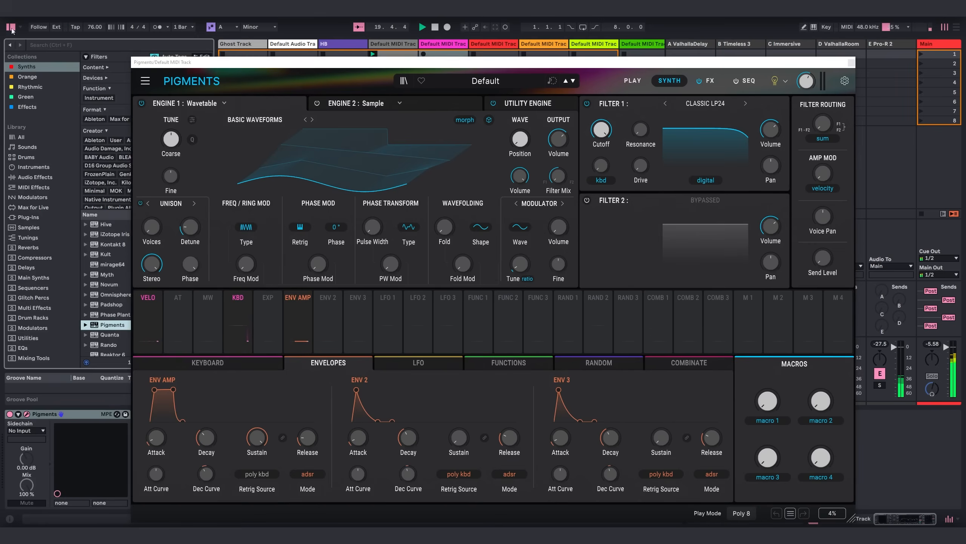
left_click(12, 28)
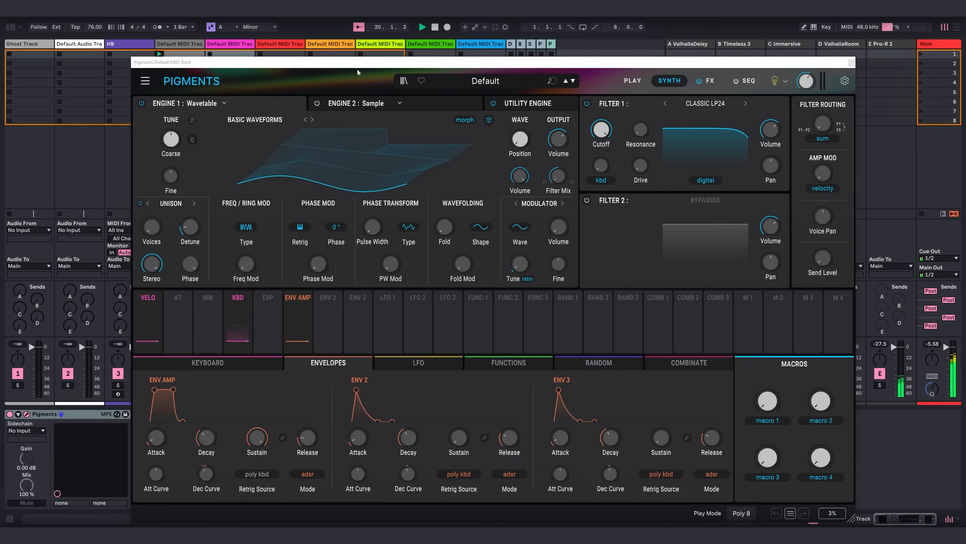
- Load the BA Spectrum preset from the Chromatic 3 sound bank in Pigments and return to its synth view
mouse_move(389, 66)
left_mouse_down()
mouse_move(386, 45)
mouse_move(374, 66)
mouse_move(381, 60)
left_mouse_up()
left_click(396, 75)
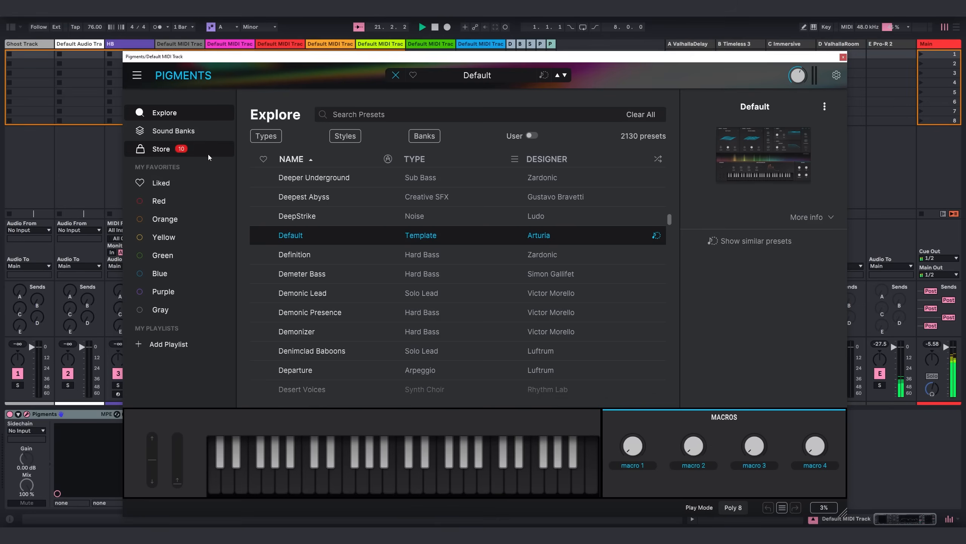
left_click(174, 131)
left_click(758, 305)
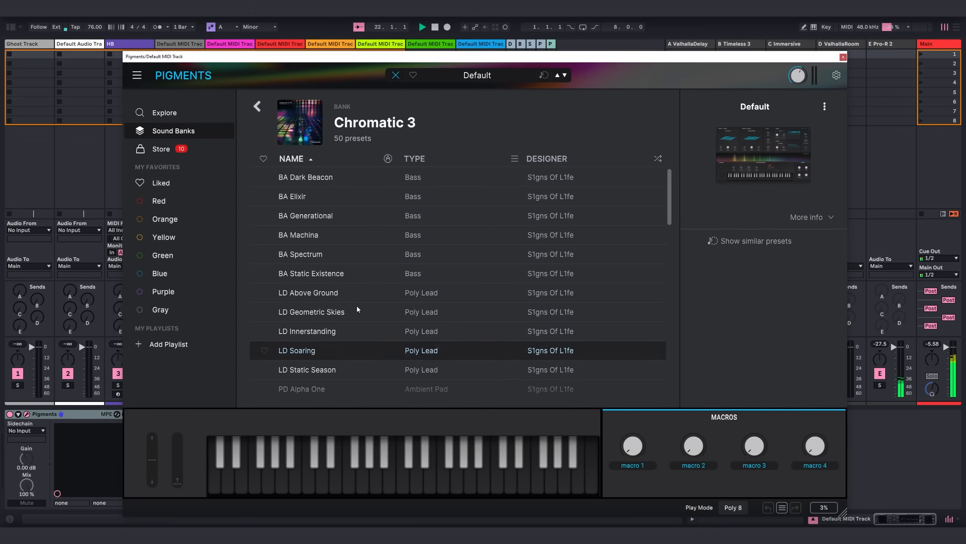
left_click(333, 254)
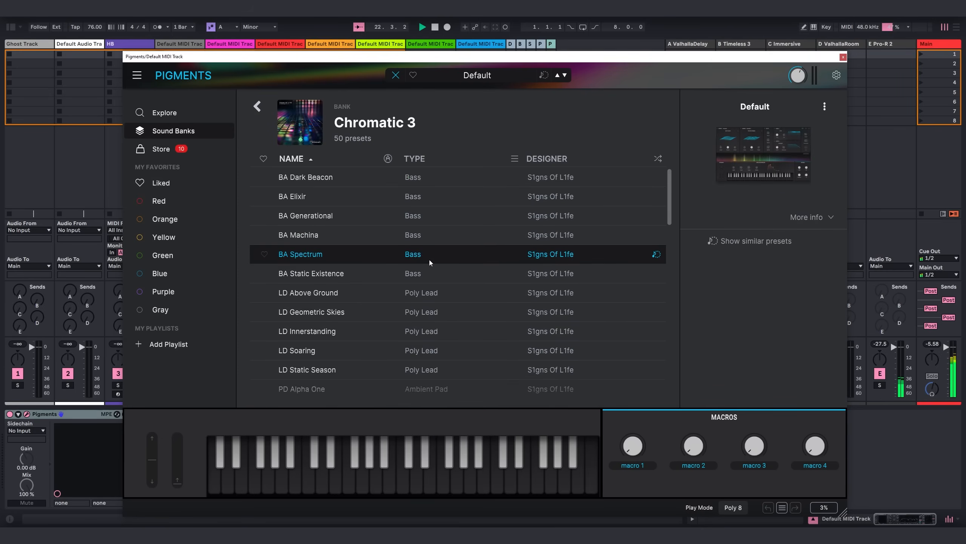
left_click(395, 75)
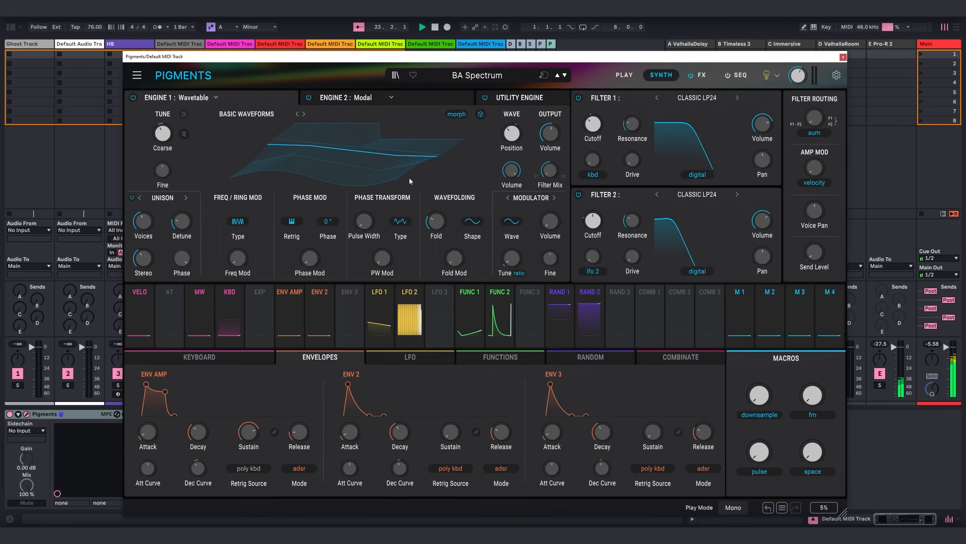
- Examine the bass preset's Modal Engine 2, track 5's device chain and the preset's Wavetable Engine 1
left_click(411, 93)
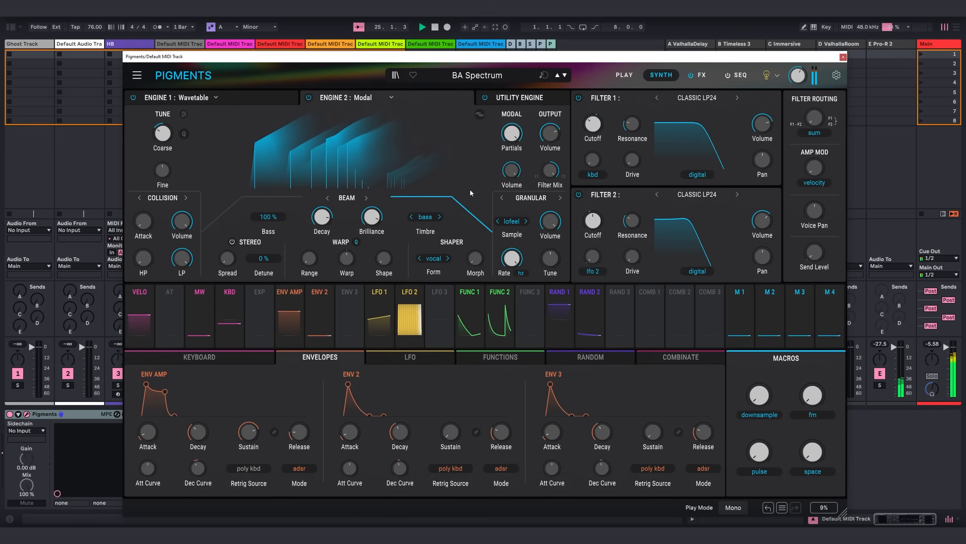
left_click_drag(475, 58, 470, 54)
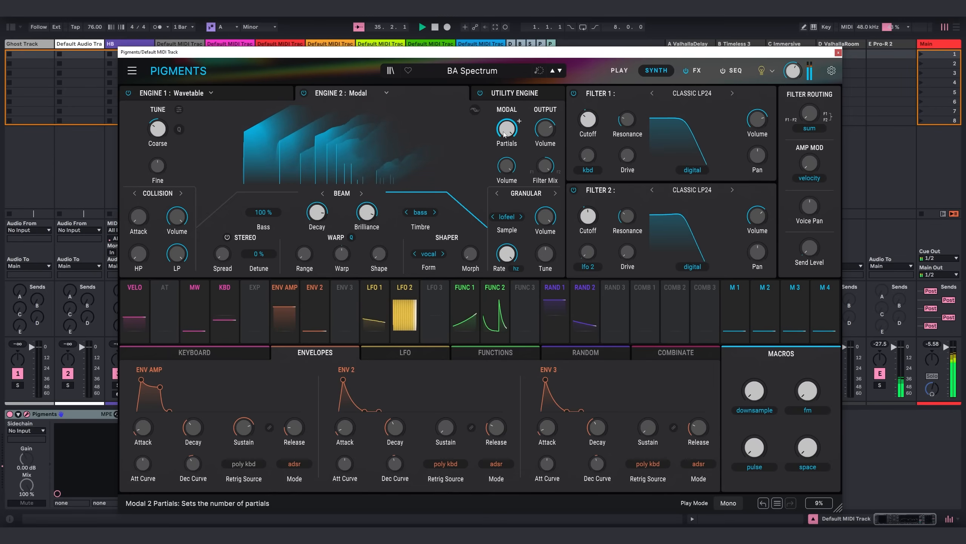
left_click(838, 53)
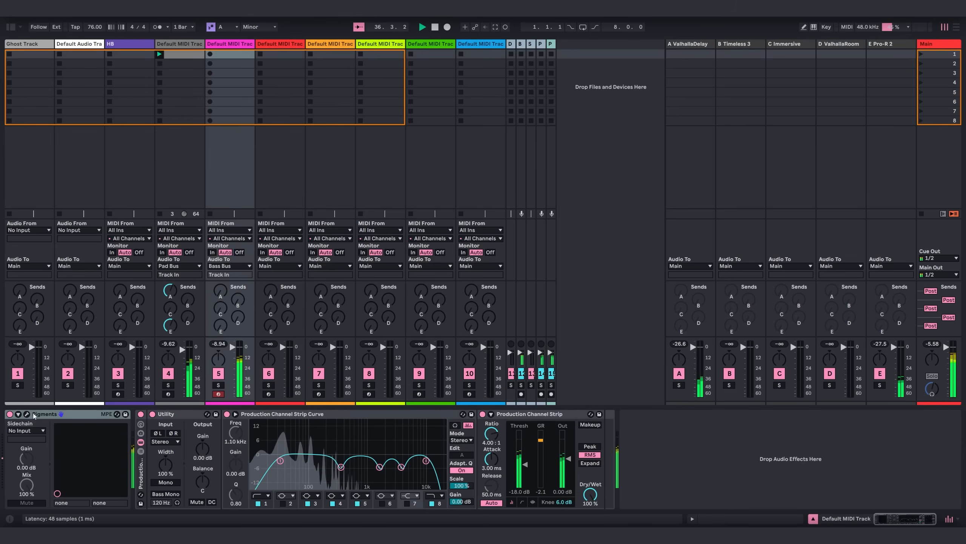
left_click(117, 414)
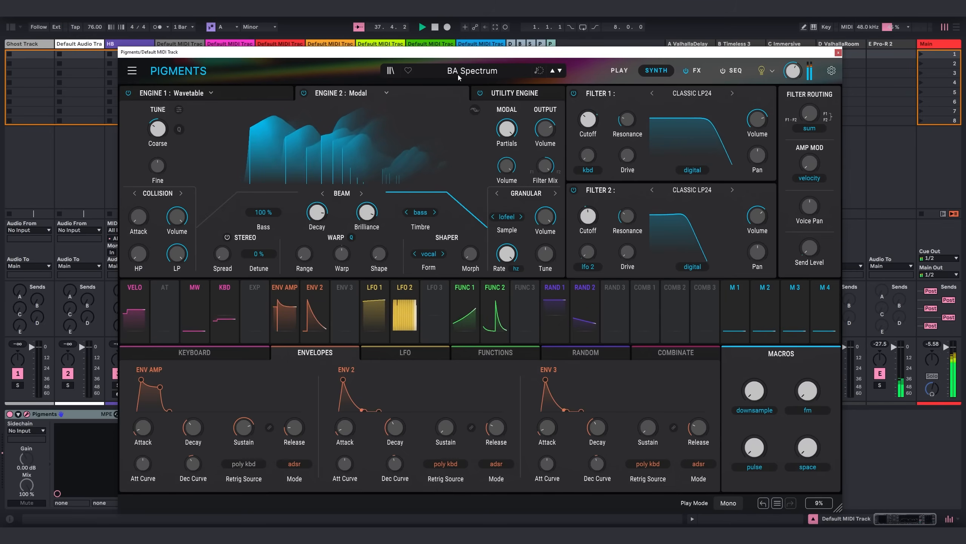
left_click(259, 97)
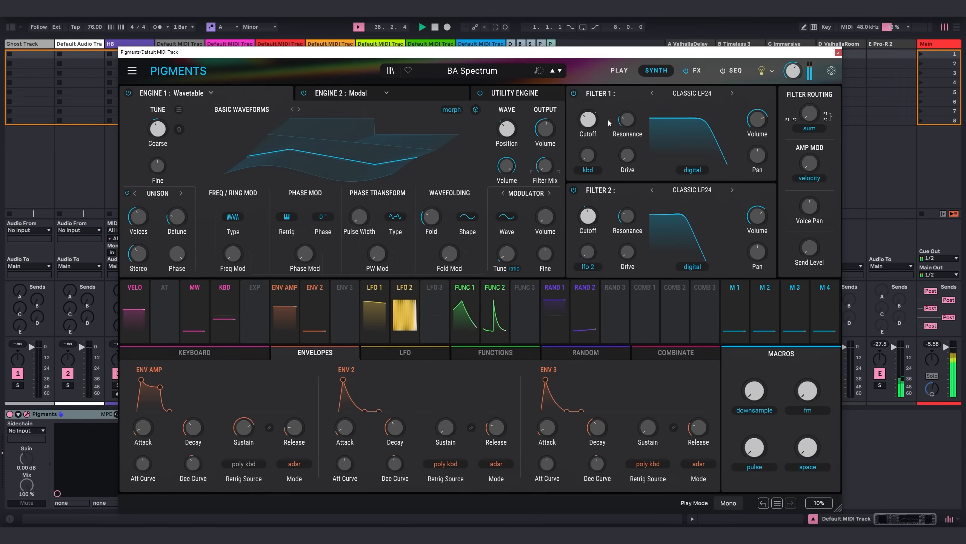
- Try out the downsample macro, raise the pulse macro to a little past halfway, and close the Pigments window
mouse_move(754, 391)
left_mouse_down()
mouse_move(754, 353)
mouse_move(754, 390)
left_mouse_up()
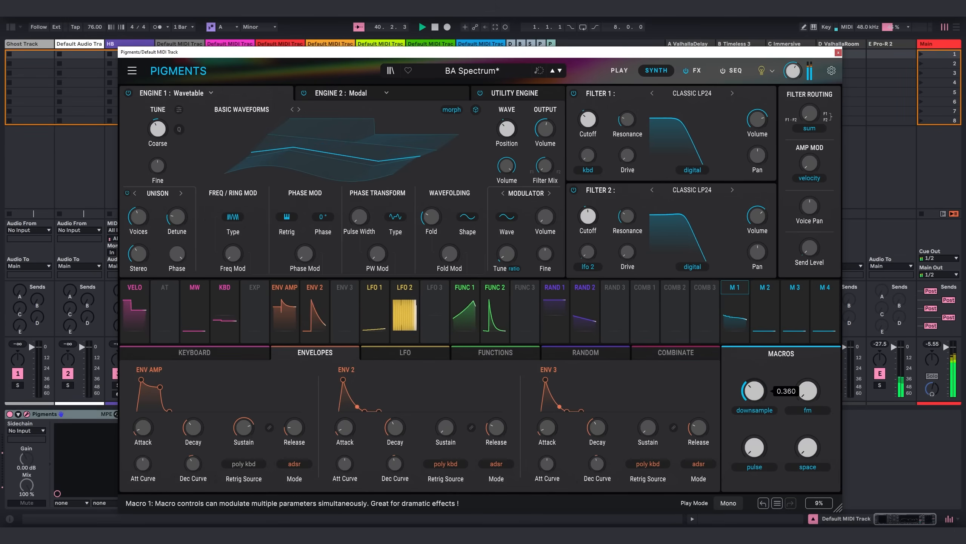
left_click(755, 449)
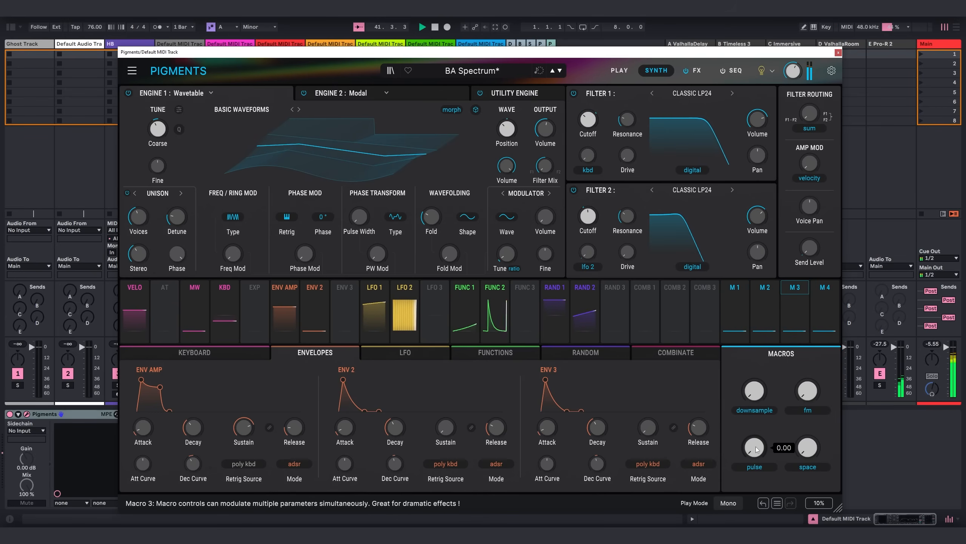
mouse_move(752, 452)
left_mouse_down()
mouse_move(753, 423)
mouse_move(755, 455)
left_mouse_up()
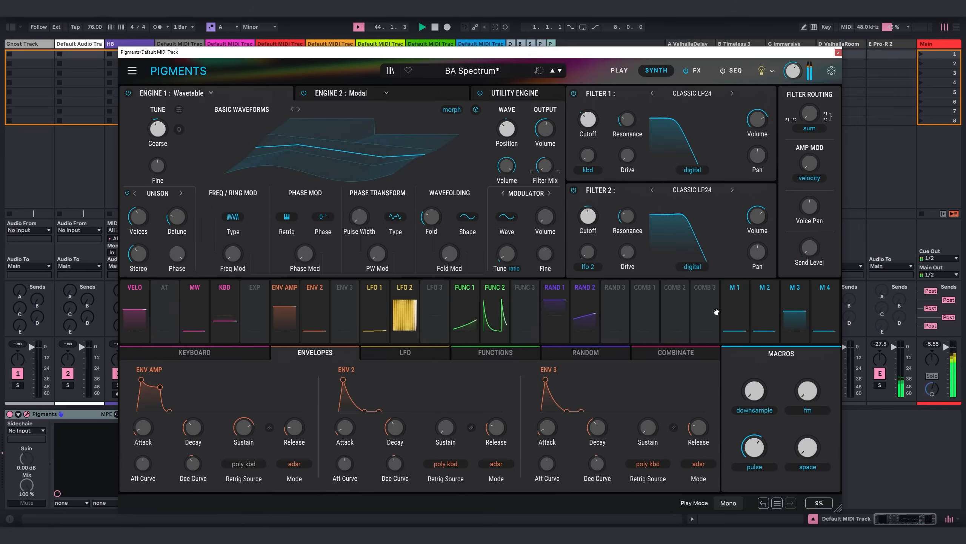
mouse_move(808, 448)
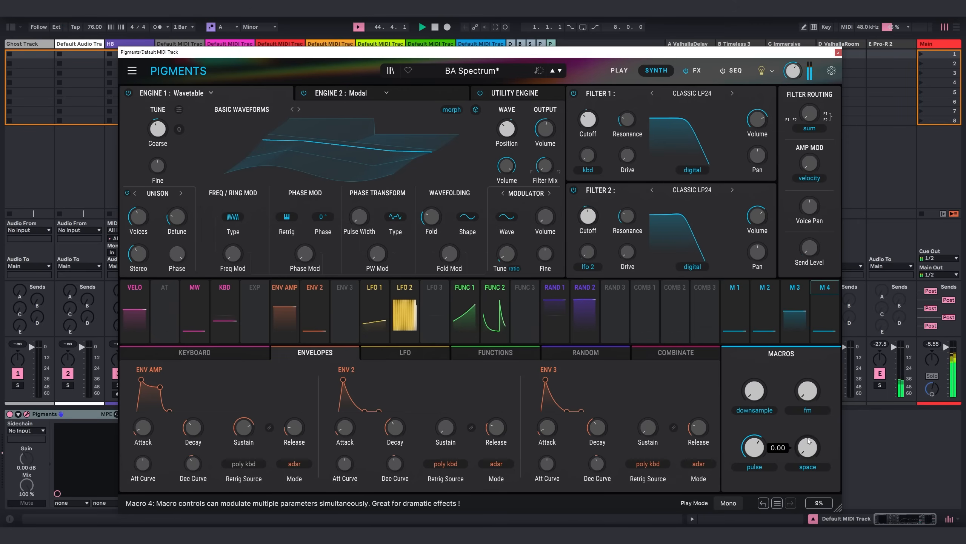
left_click(840, 53)
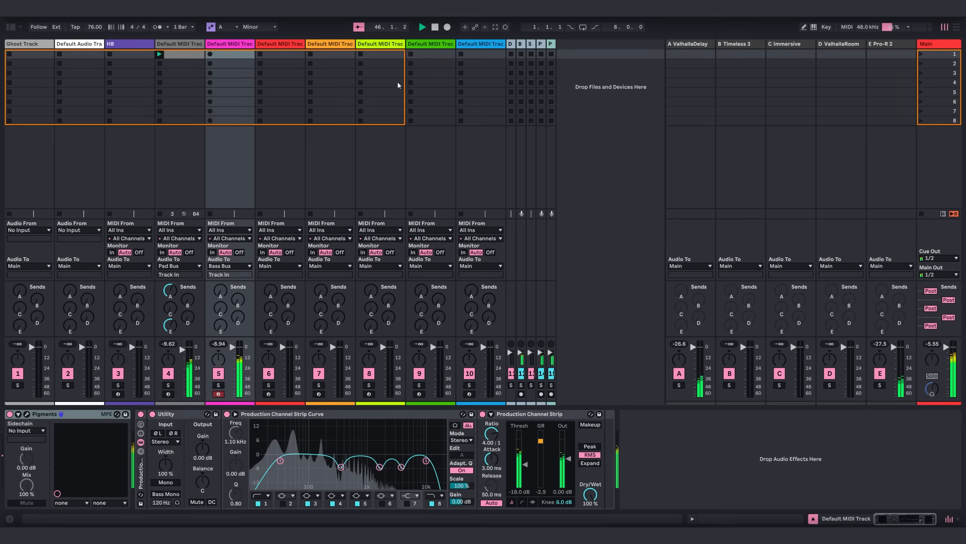
- Create a new empty MIDI clip in track 5's first slot and enlarge its note editor
double_click(231, 54)
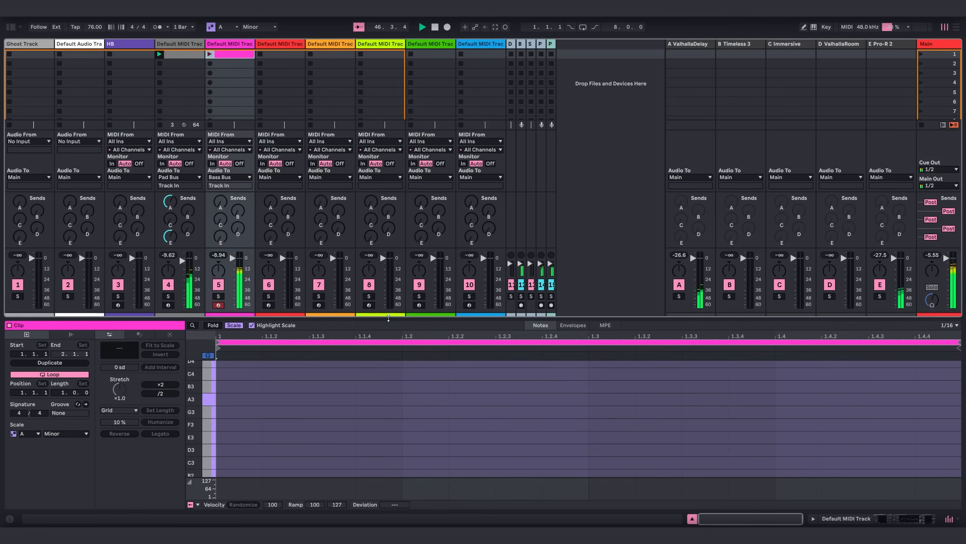
left_click_drag(388, 318, 389, 172)
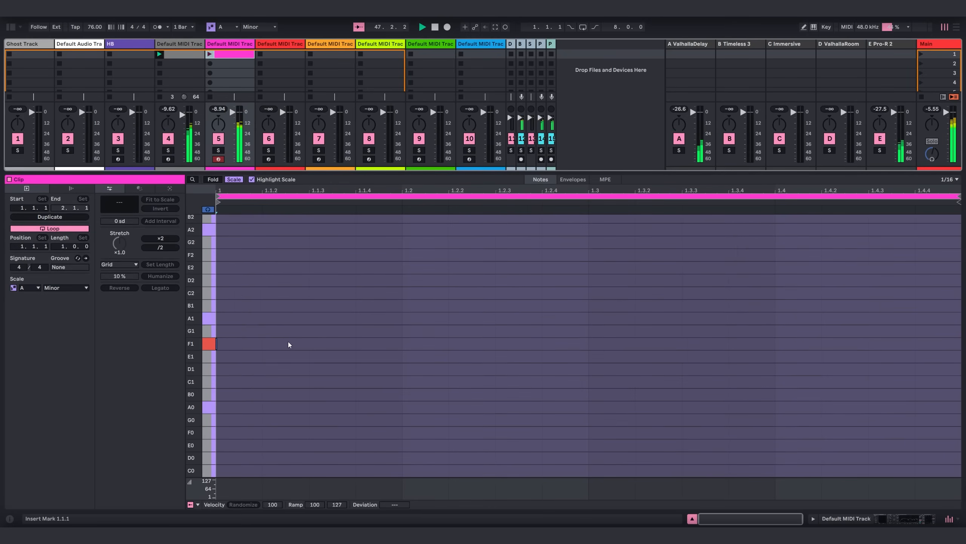
- Set the new track 5 clip's loop length to 4 bars and its note grid to 1 bar
left_click_drag(63, 247, 63, 237)
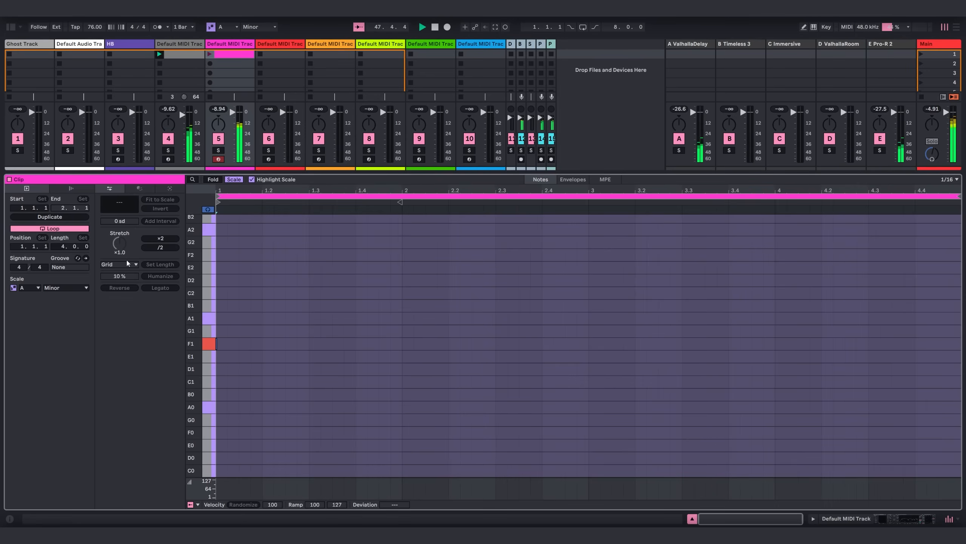
right_click(253, 315)
left_click(347, 244)
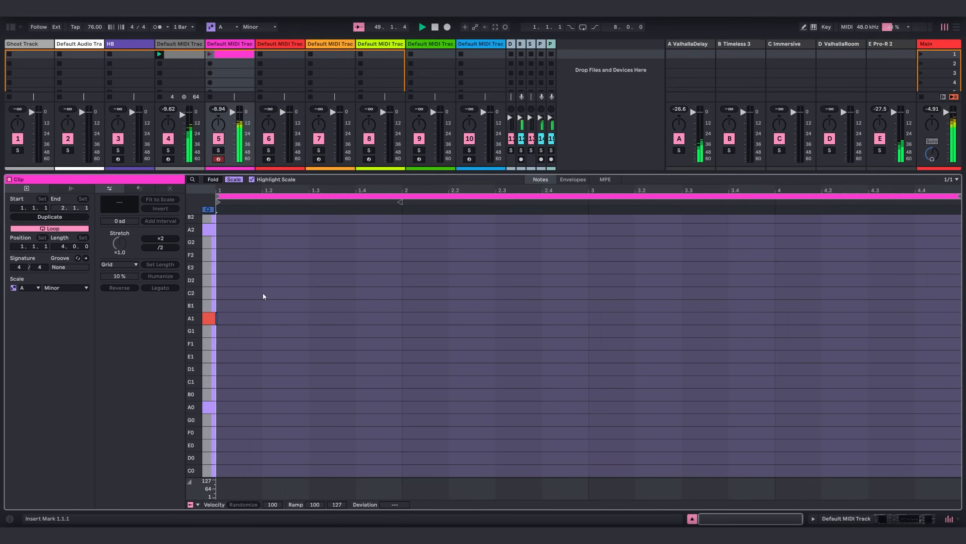
- Step-enter the bass notes A1 and F1 for one bar each, followed by D1 held for two bars
key("Right")
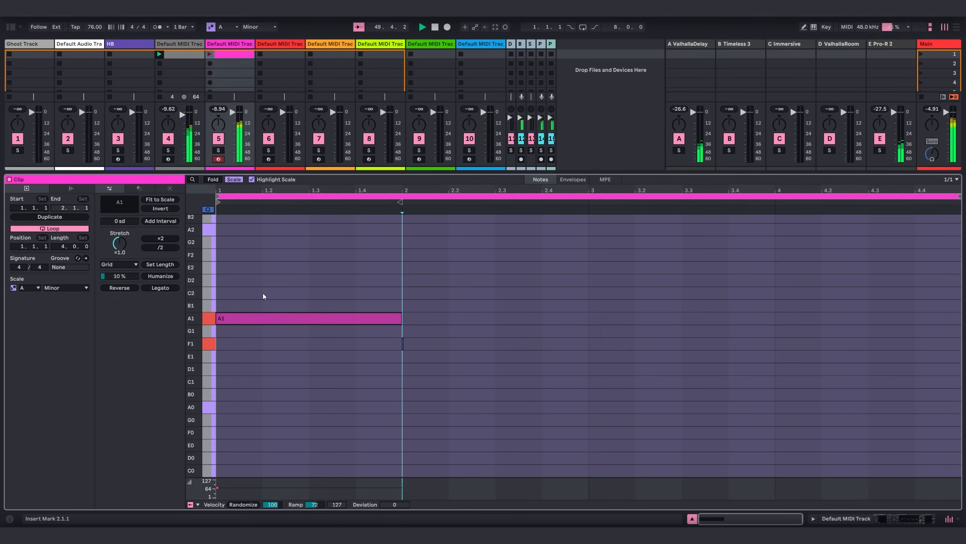
key("Right")
key("Right")
key("Right")
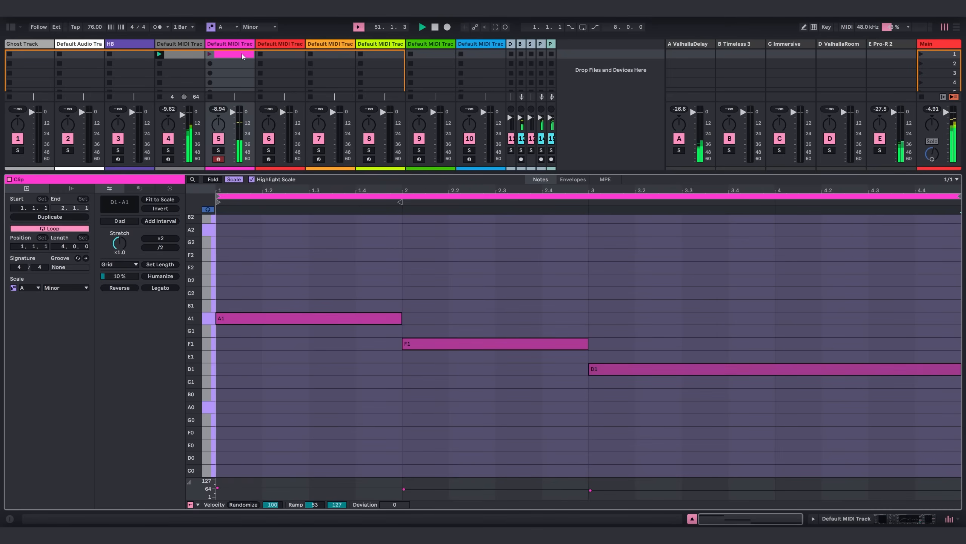
- Launch scene 1 and swap the enlarged note editor for track 5's device chain beneath the full mixer
left_click(921, 54)
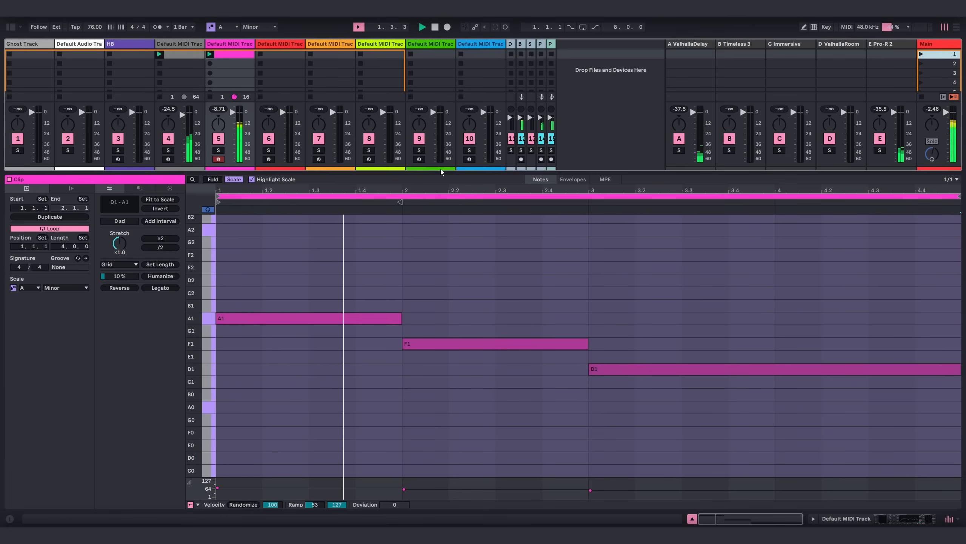
left_click_drag(440, 174, 440, 366)
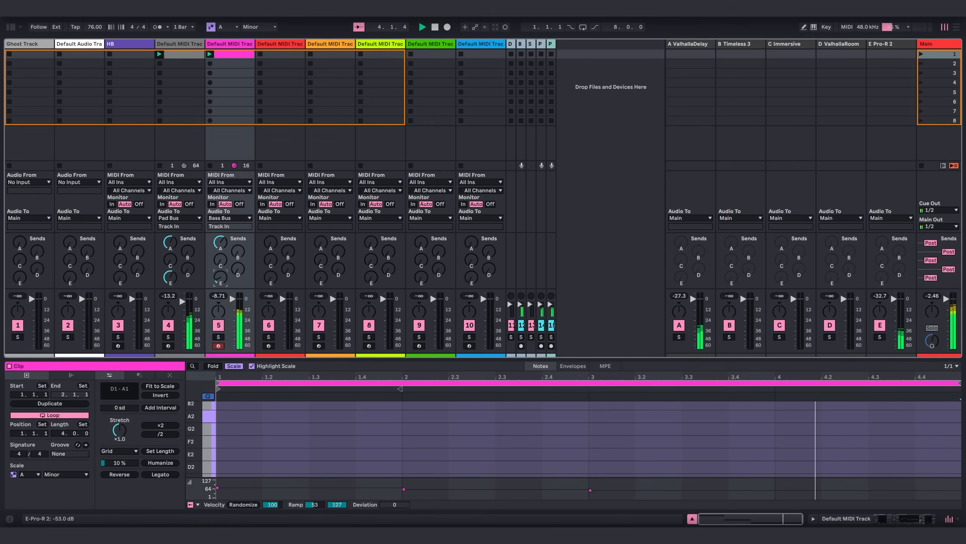
key("shift+Tab")
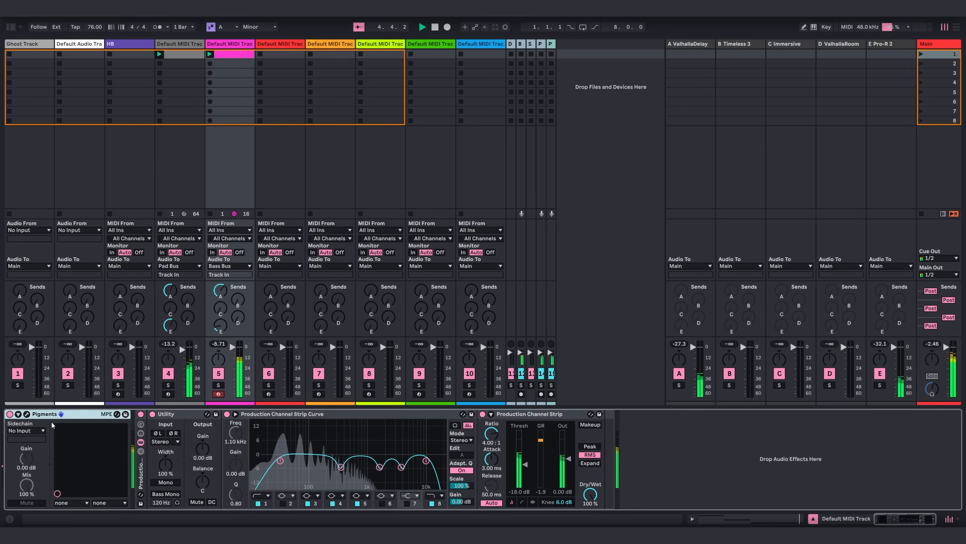
- In the bass track's Pigments, lower the pulse macro to about halfway and raise the space macro to about 0.15
left_click(27, 414)
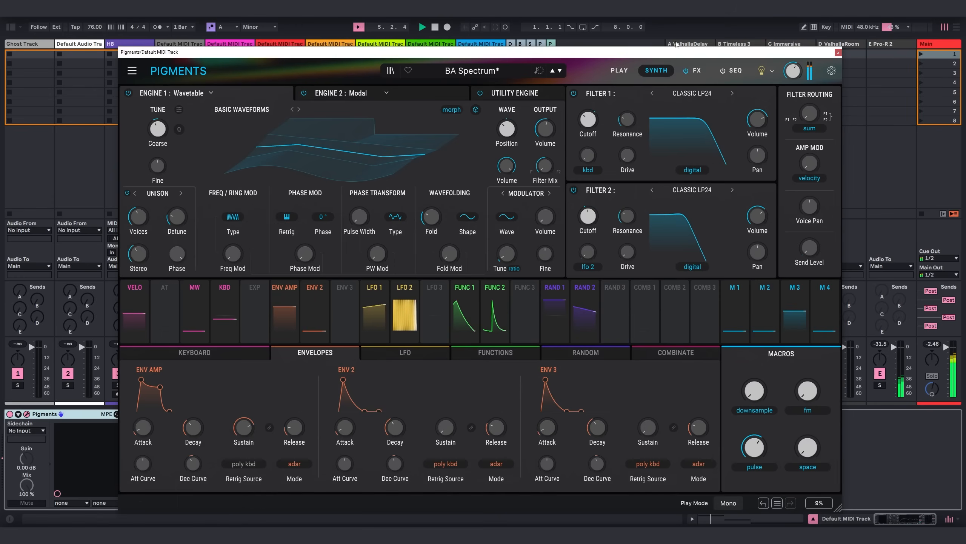
left_click_drag(663, 50, 666, 47)
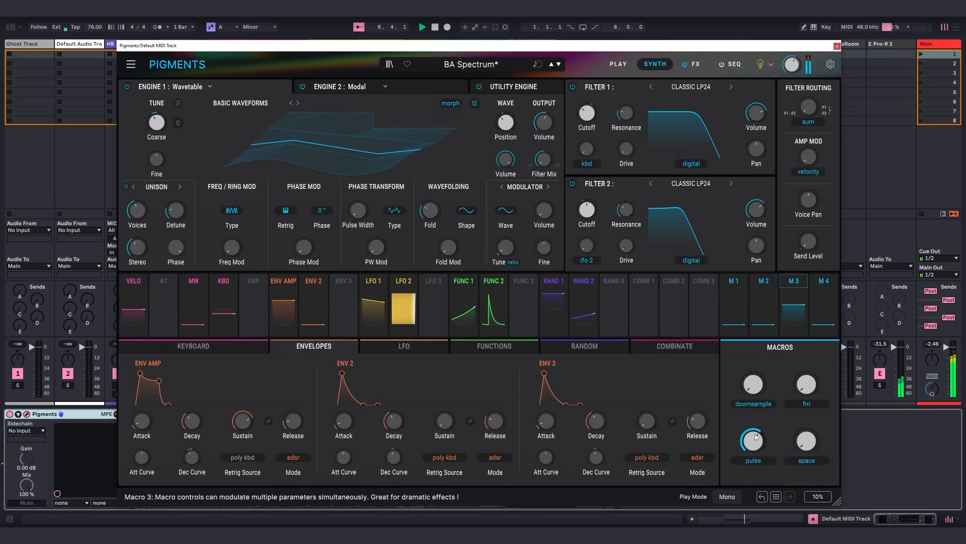
left_click_drag(754, 441, 753, 450)
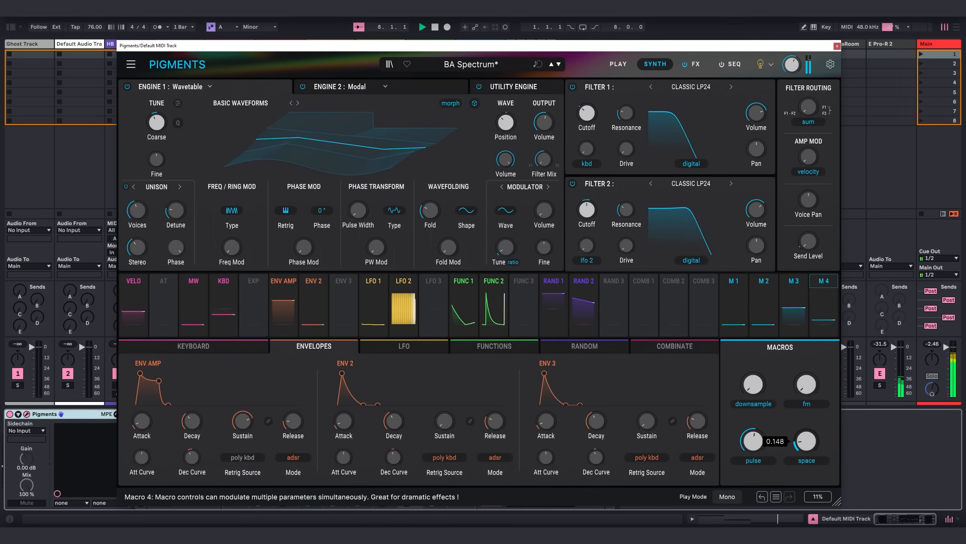
left_click_drag(761, 386, 817, 387)
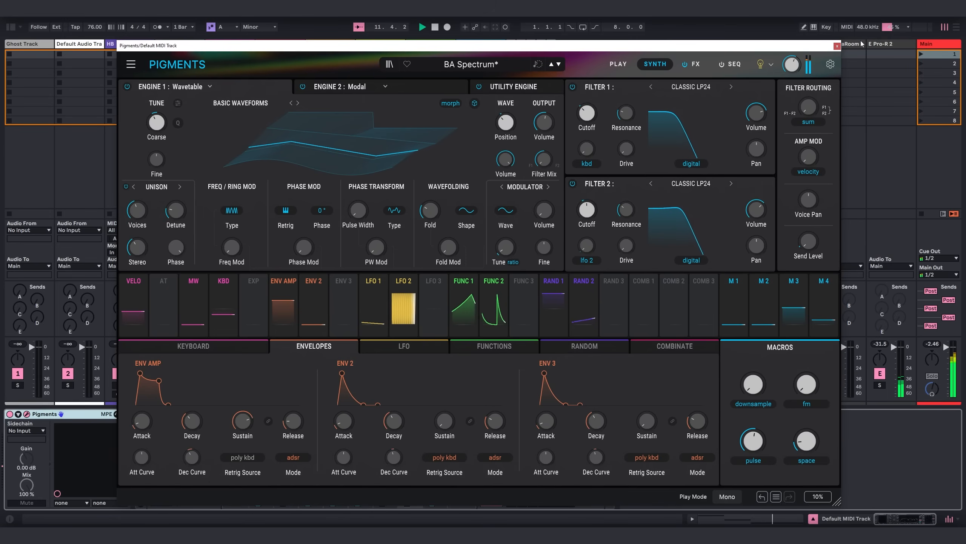
- Close the Pigments window and set the gain of track 5's Utility device to -5 dB
left_click(837, 46)
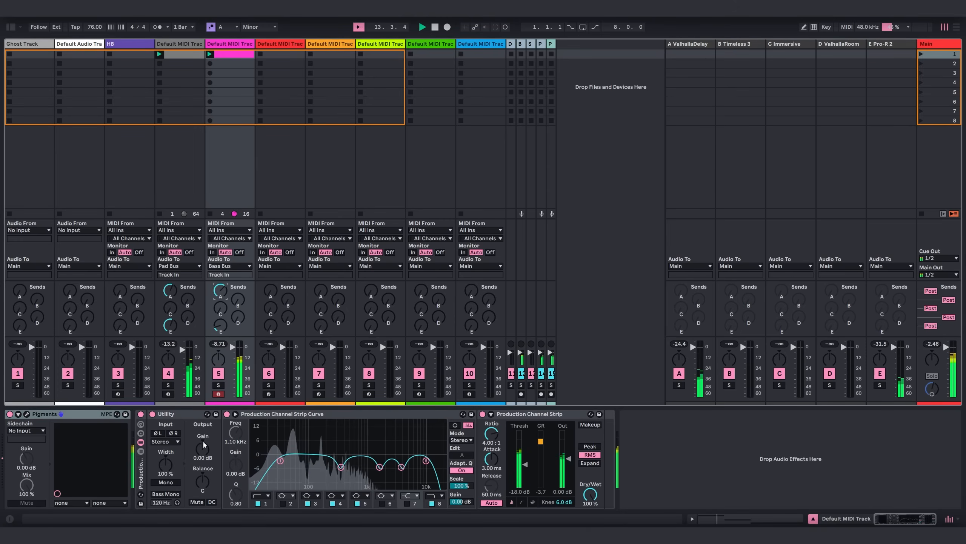
left_click_drag(203, 447, 203, 458)
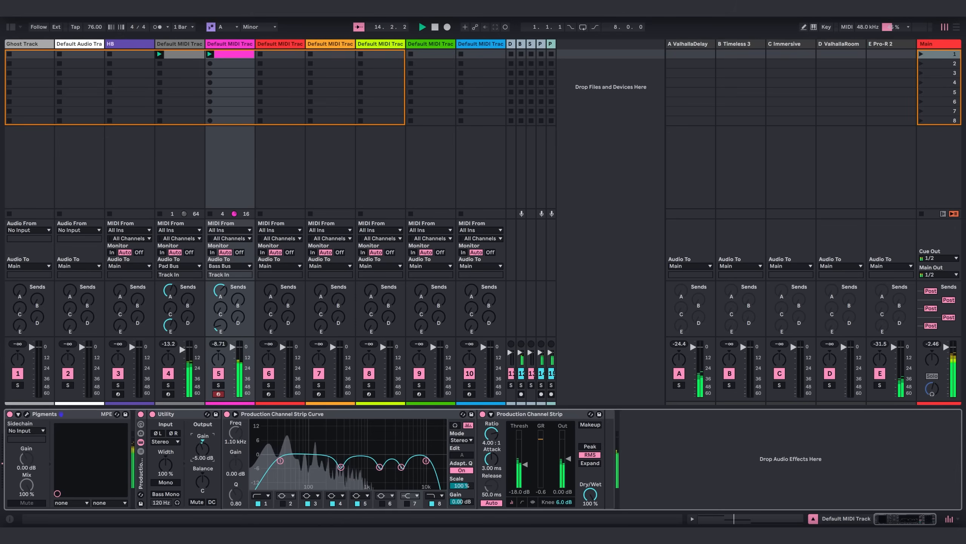
- Rename track 4 as S2 Pad and track 5 as Spectrum
left_click(180, 52)
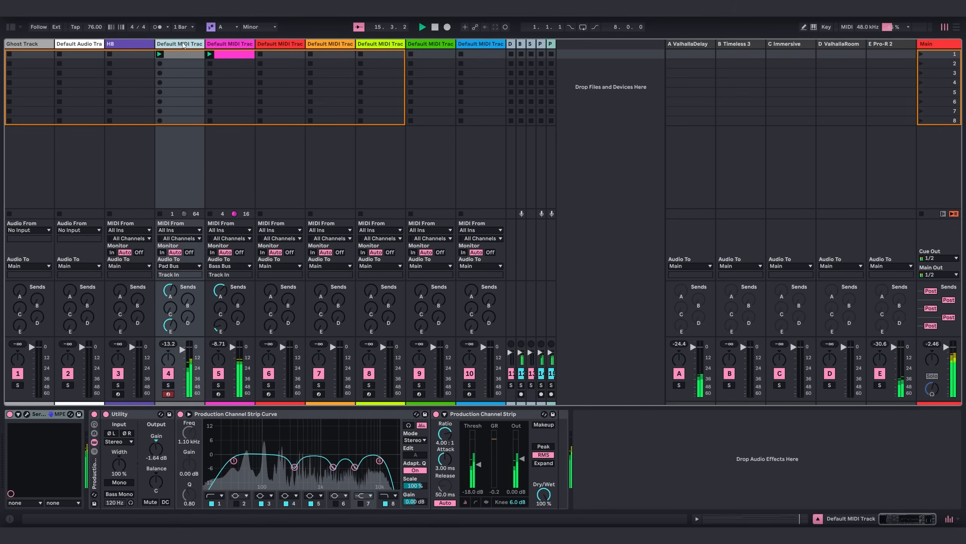
type("S2 Pad")
key("Return")
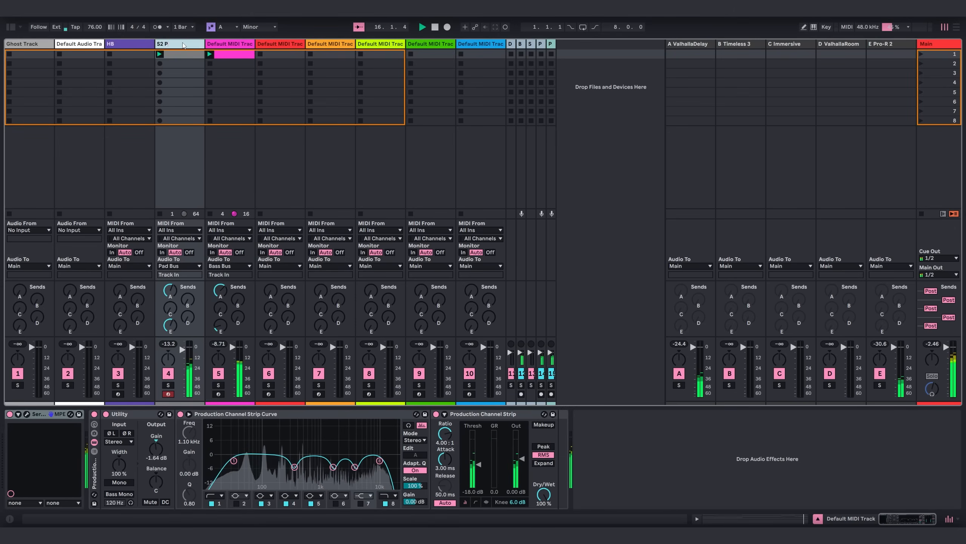
key("Tab")
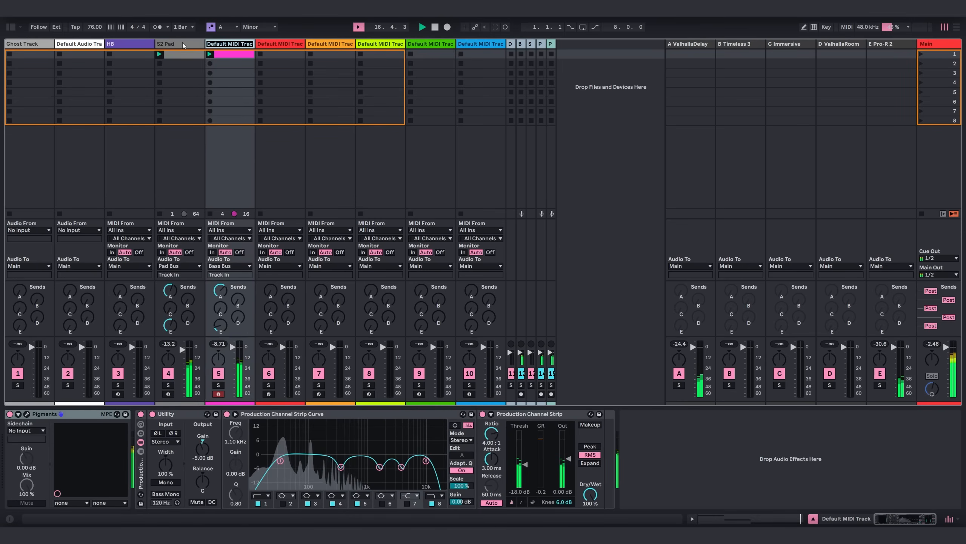
type("Spec")
key("Return")
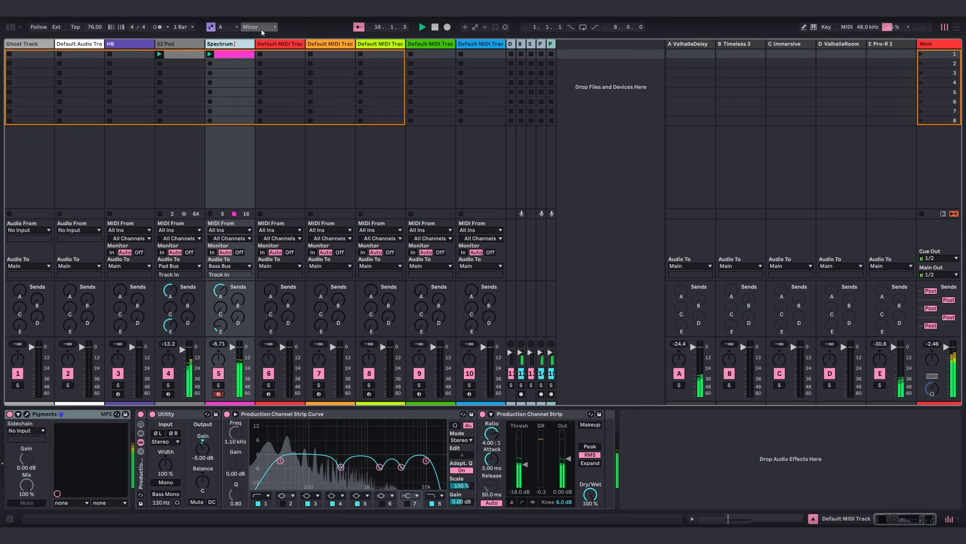
- Load a Pigments instrument from the Synths collection onto track 6
left_click(273, 44)
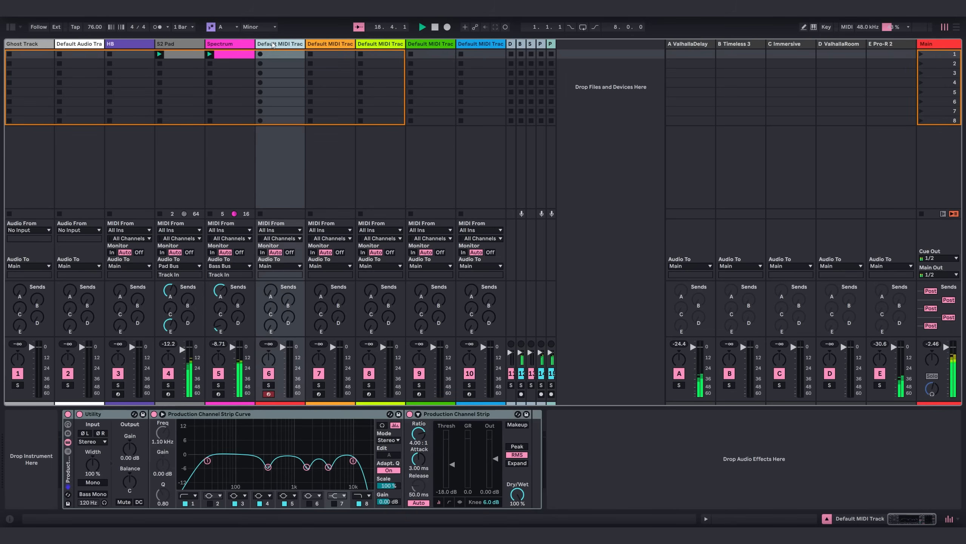
left_click(10, 28)
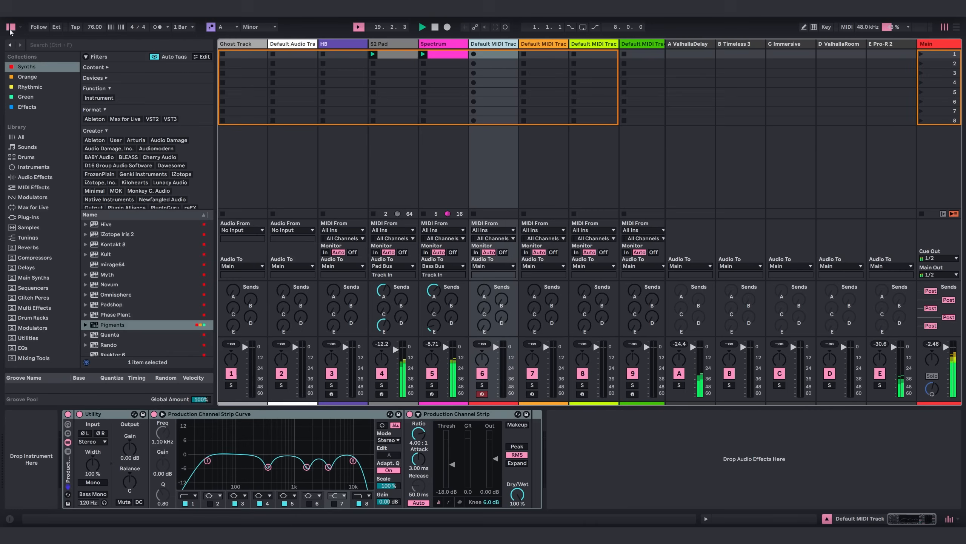
left_click_drag(111, 327, 567, 213)
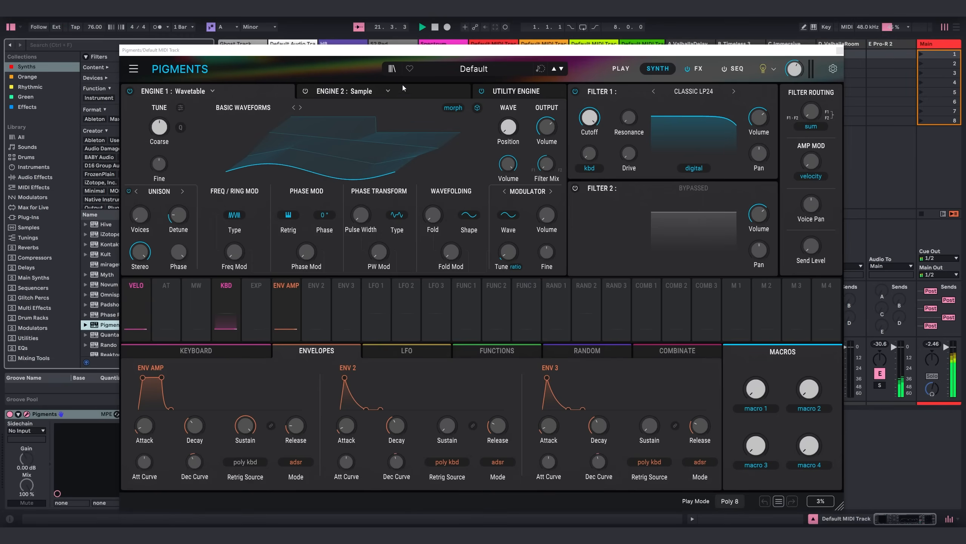
- Load the SCP Industrial Complex preset from Pigments' Chromatic 3 sound bank, hide Live's browser, and return to the synth view
left_click(392, 69)
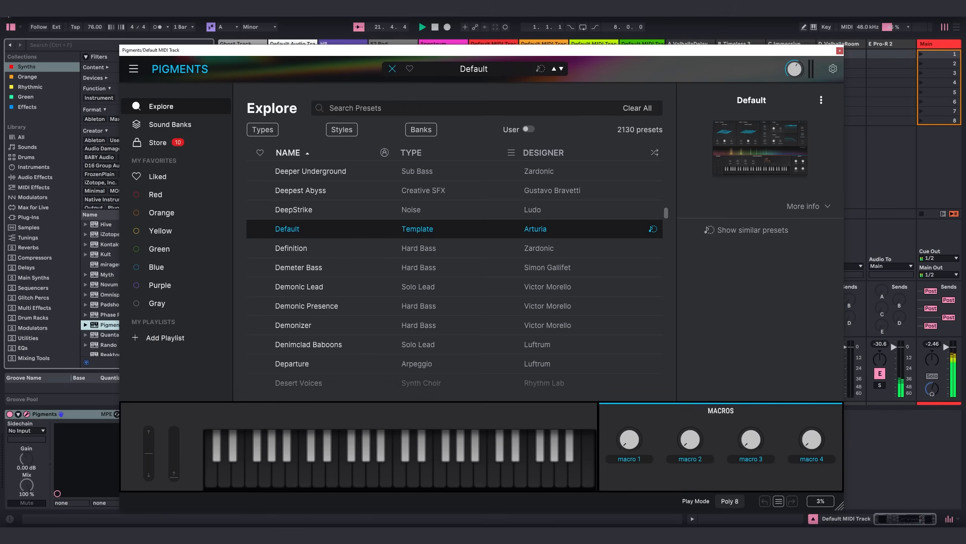
left_click(10, 28)
left_click(160, 125)
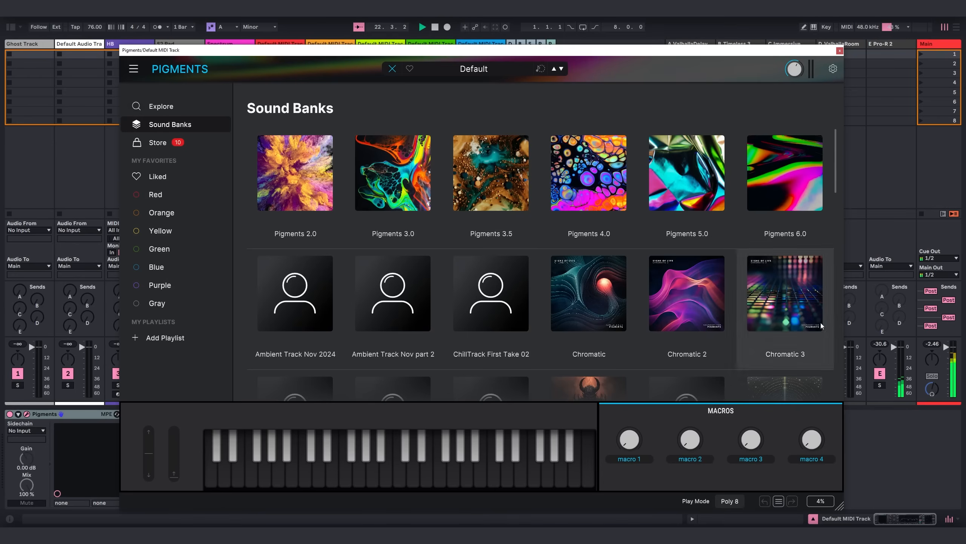
left_click(785, 284)
scroll(355, 227, "down", 7)
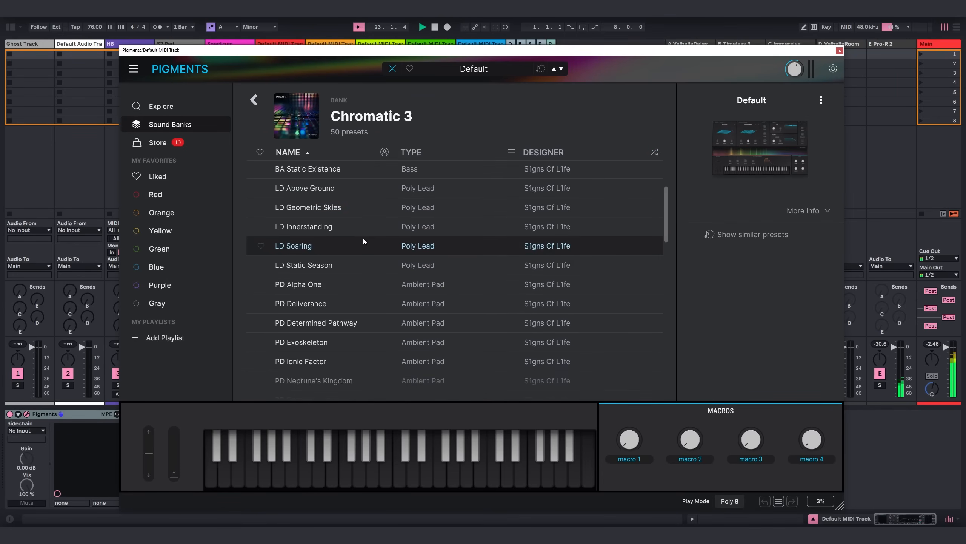
scroll(342, 271, "down", 20)
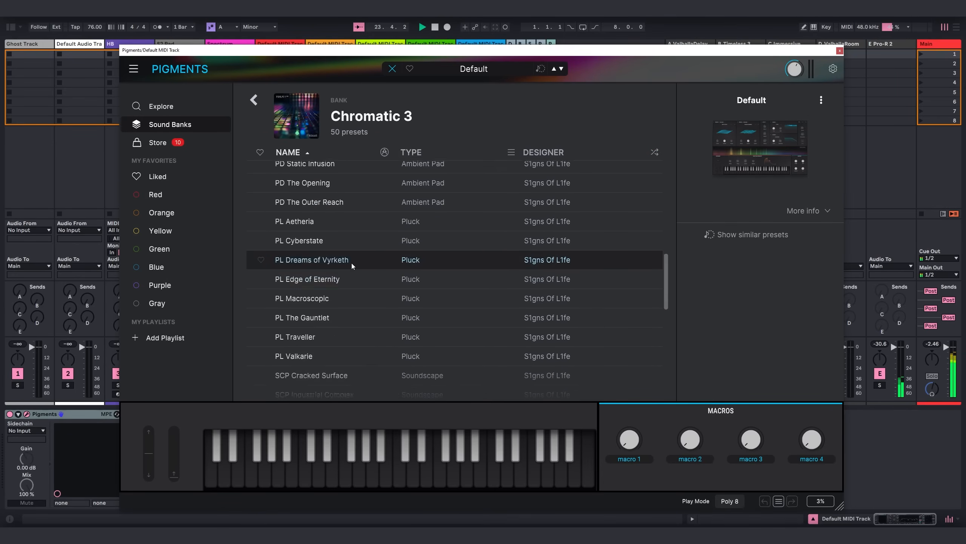
scroll(364, 272, "up", 4)
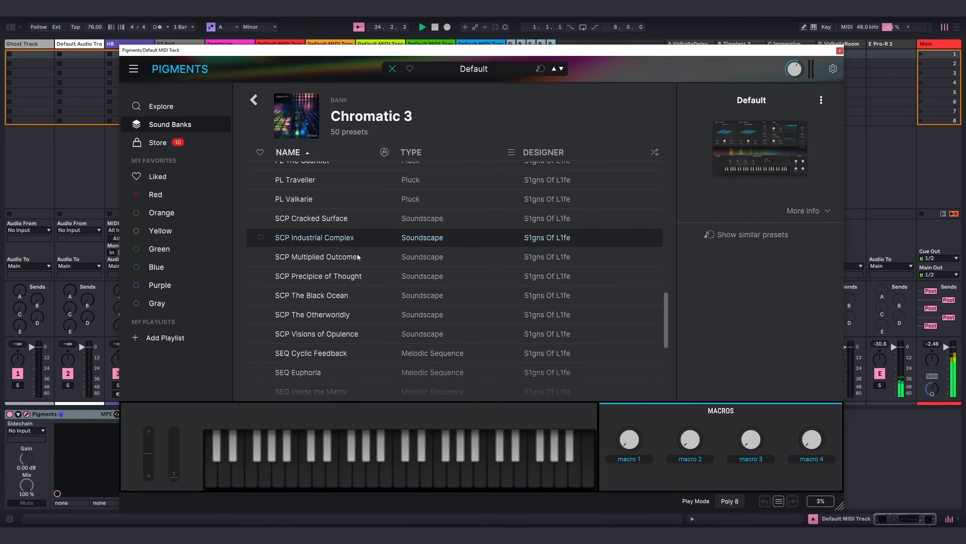
left_click(340, 239)
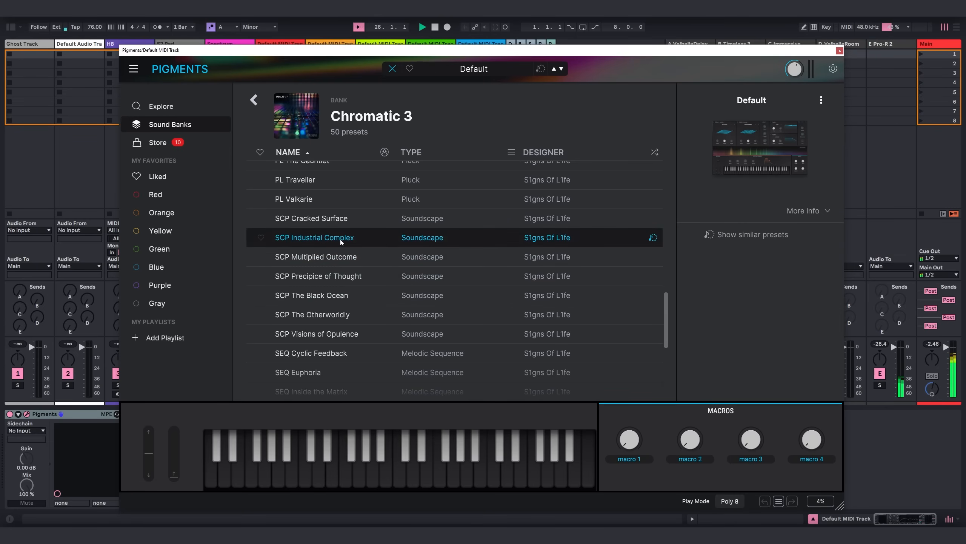
left_click(392, 68)
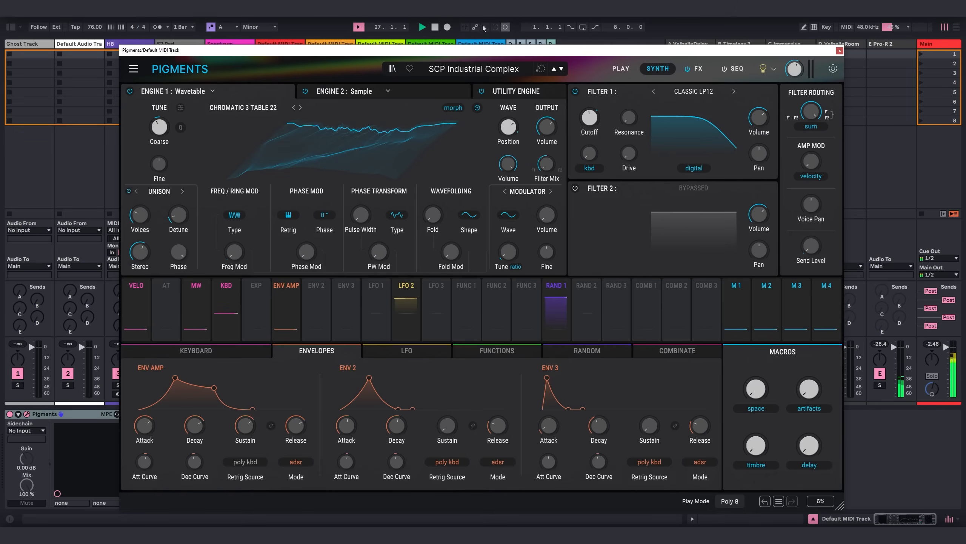
- Stop playback and examine the soundscape preset's Sample engine, Utility Engine and Wavetable engine
left_click(436, 29)
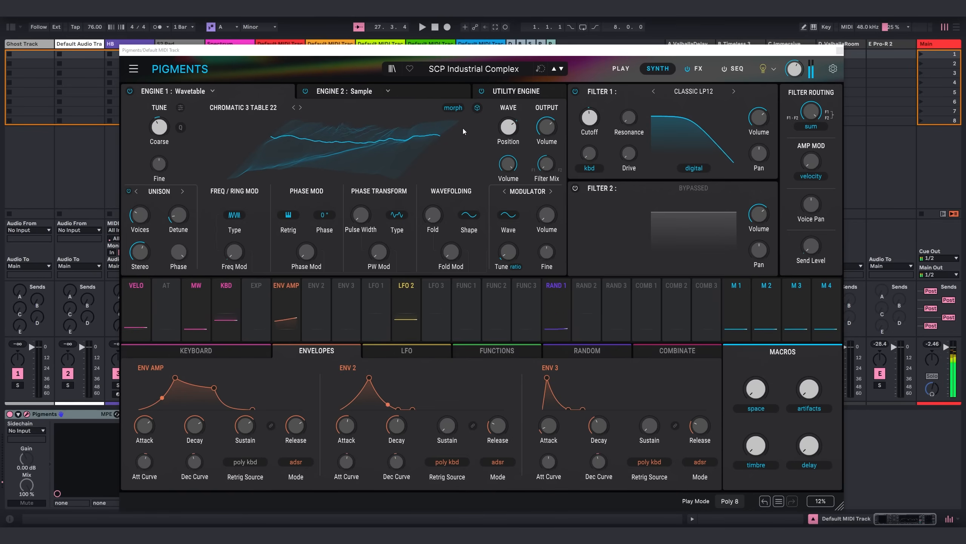
left_click(458, 91)
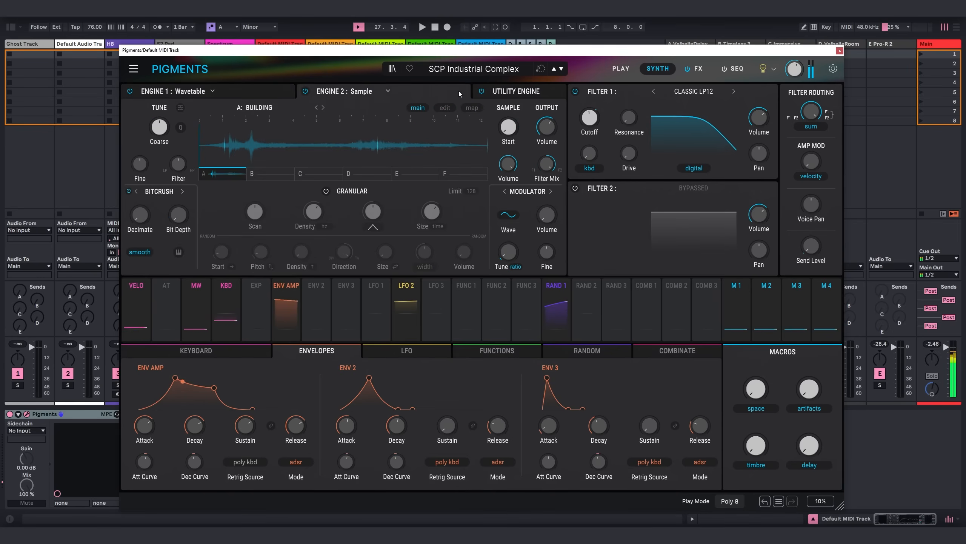
left_click(538, 91)
left_click(248, 90)
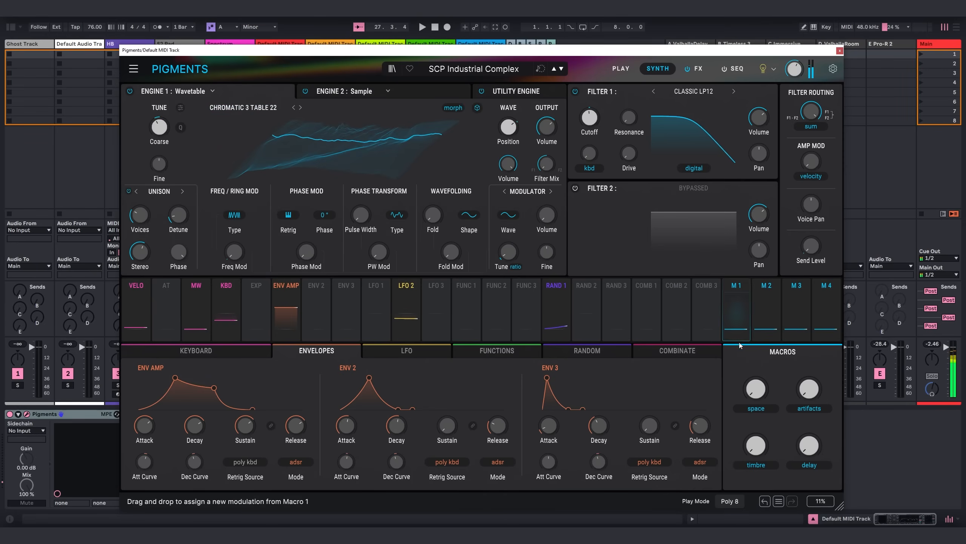
- Raise the soundscape preset's artifacts and timbre macros to about two thirds each, restarting playback between the two adjustments
left_click_drag(809, 389, 809, 332)
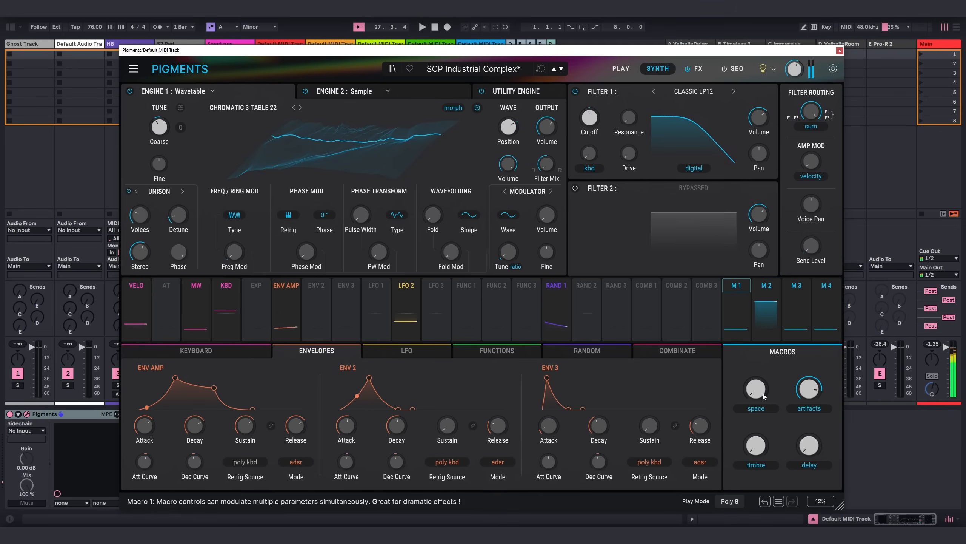
mouse_move(764, 447)
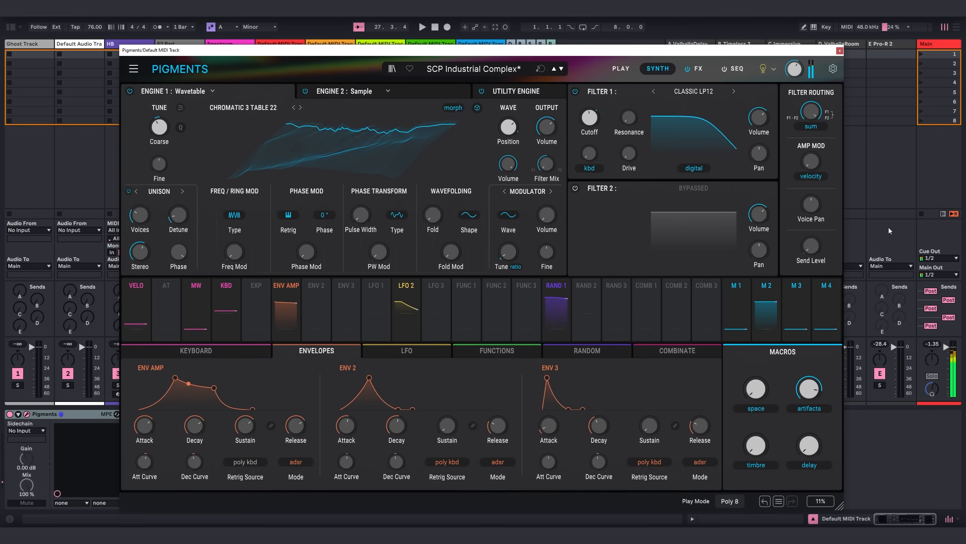
left_click(423, 28)
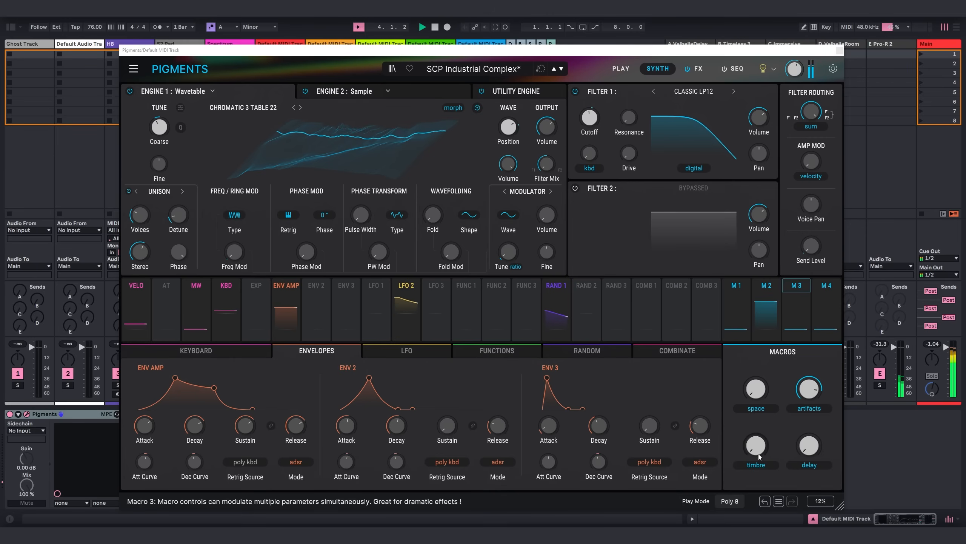
left_click_drag(756, 445, 756, 438)
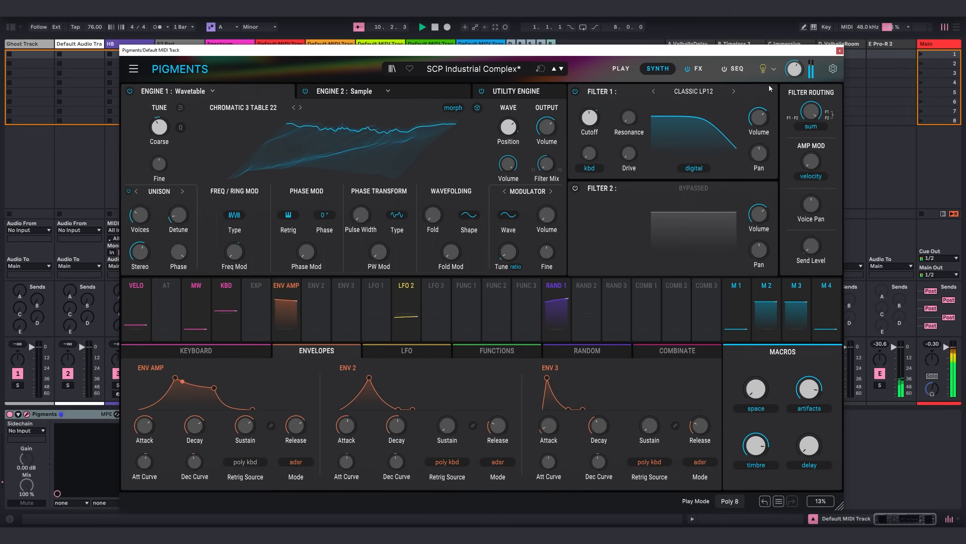
- Close the Pigments window and create an empty MIDI clip in track 6's first slot
left_click(839, 51)
double_click(298, 59)
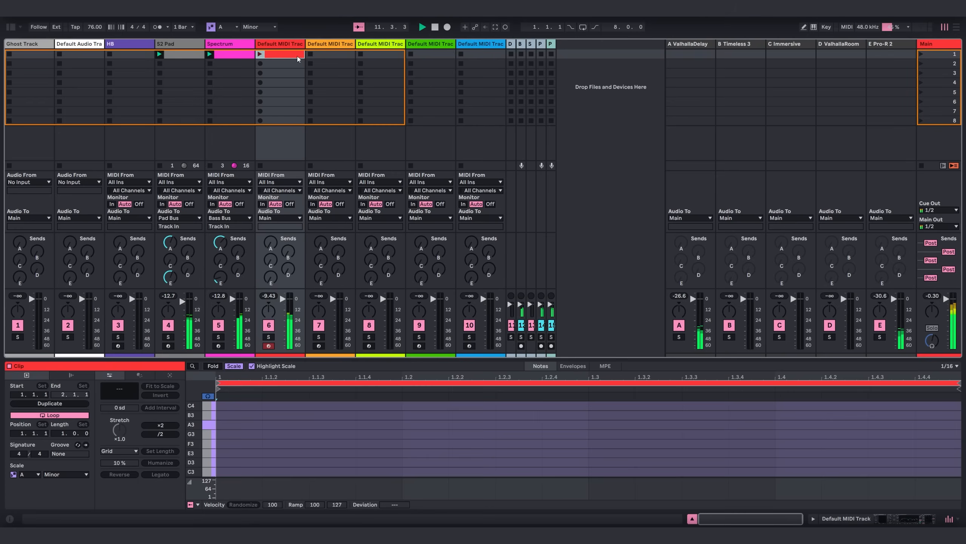
- Enlarge the piano roll, set the new clip's loop length to 8 bars, and change its grid to 1 bar
left_click_drag(318, 359, 317, 103)
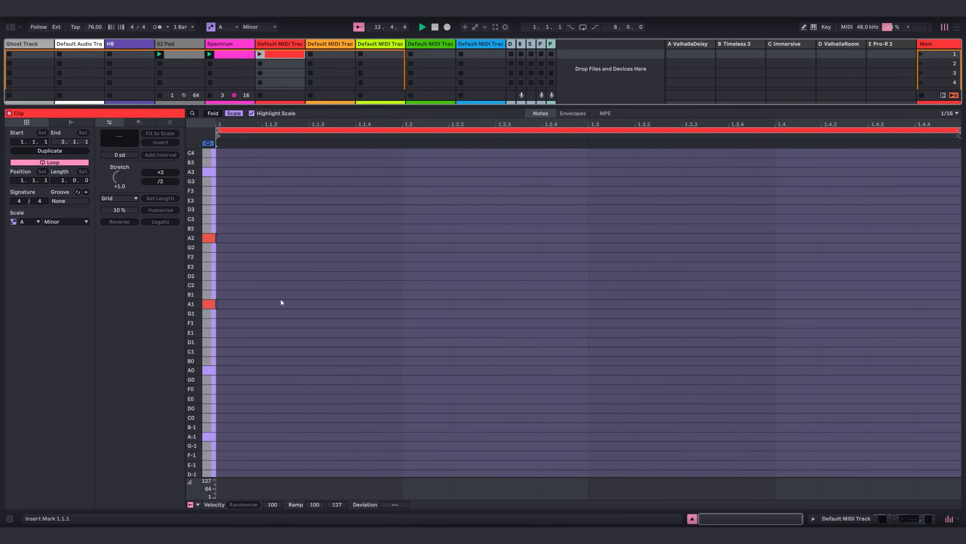
scroll(251, 302, "up", 3)
right_click(248, 360)
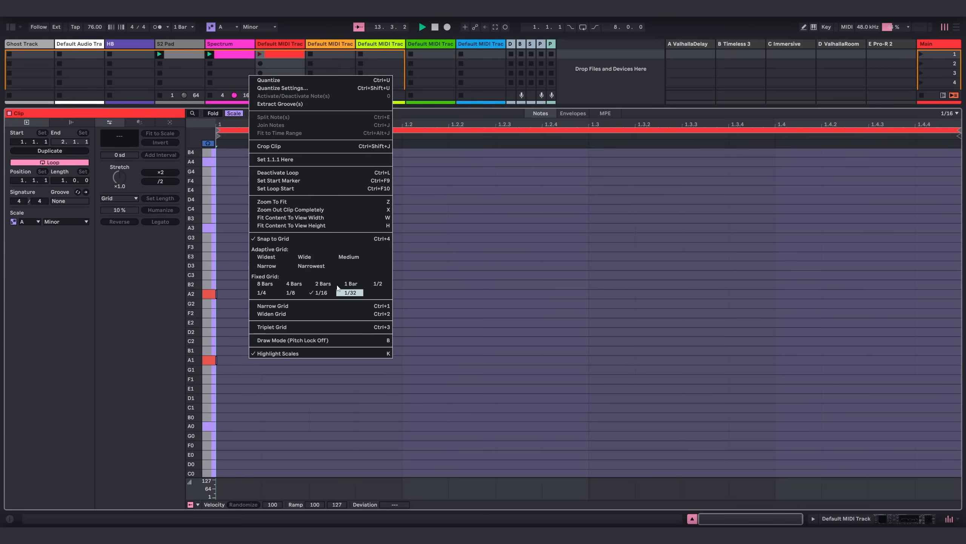
left_click(56, 185)
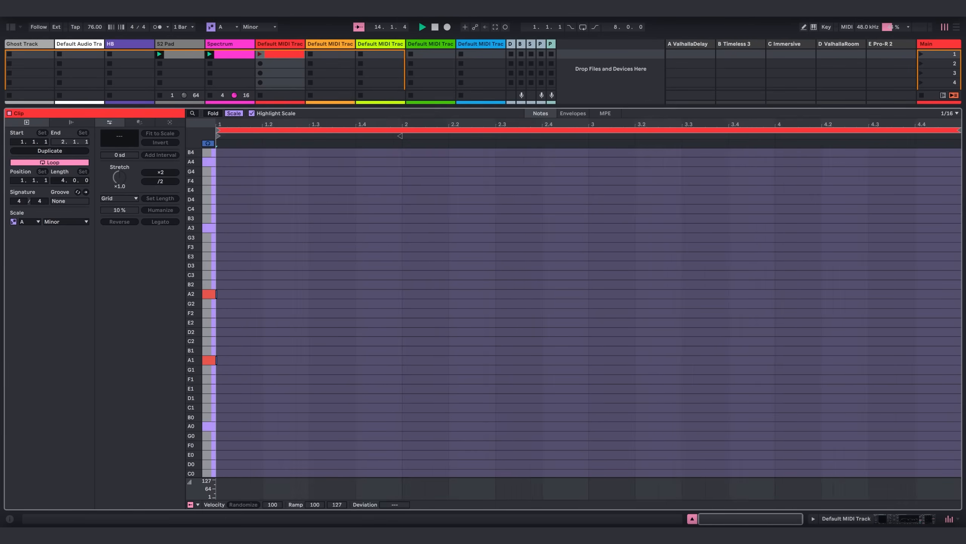
left_click_drag(63, 180, 62, 165)
right_click(302, 324)
left_click(387, 249)
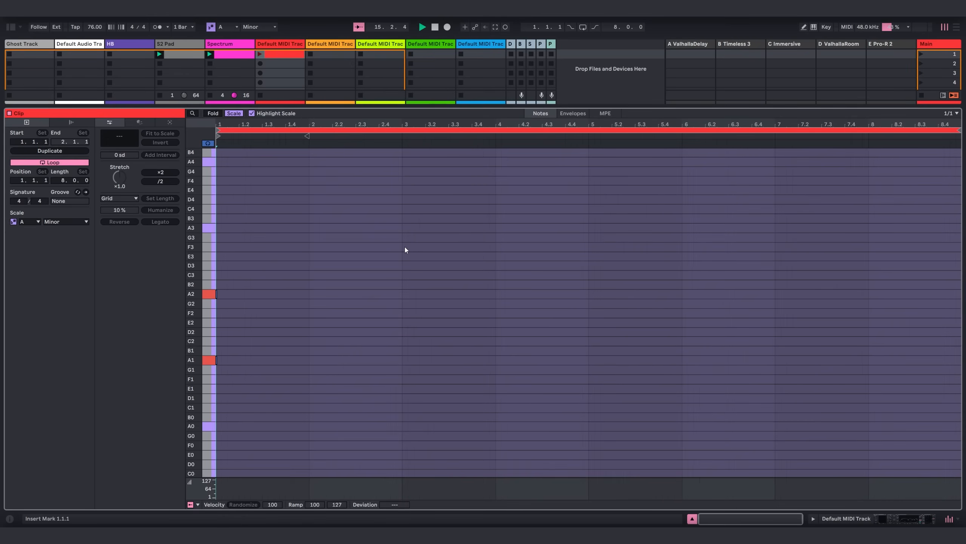
- Step-enter sustained A1 and A2 notes across all eight bars, adding A3 in bars 4 to 6 and bar 8
key("Right")
key("Right")
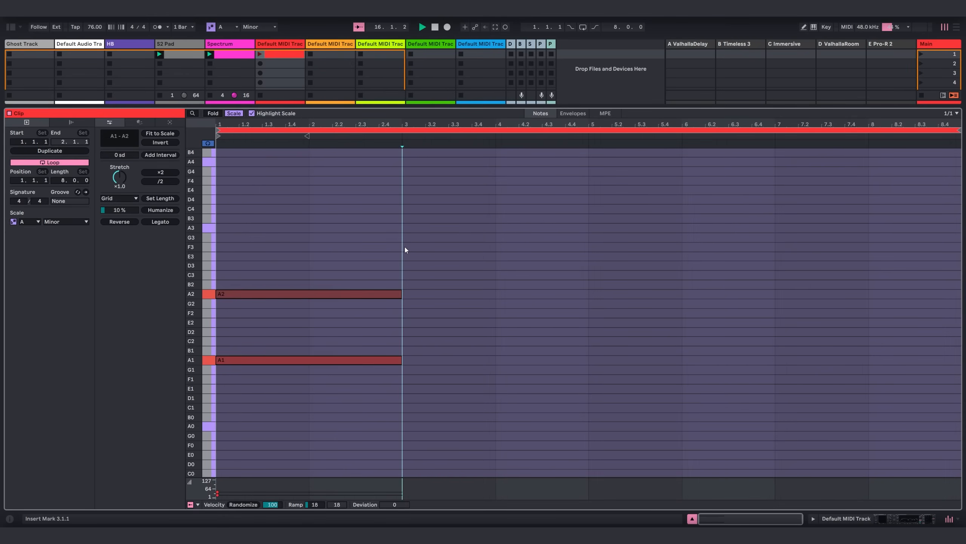
key("Right")
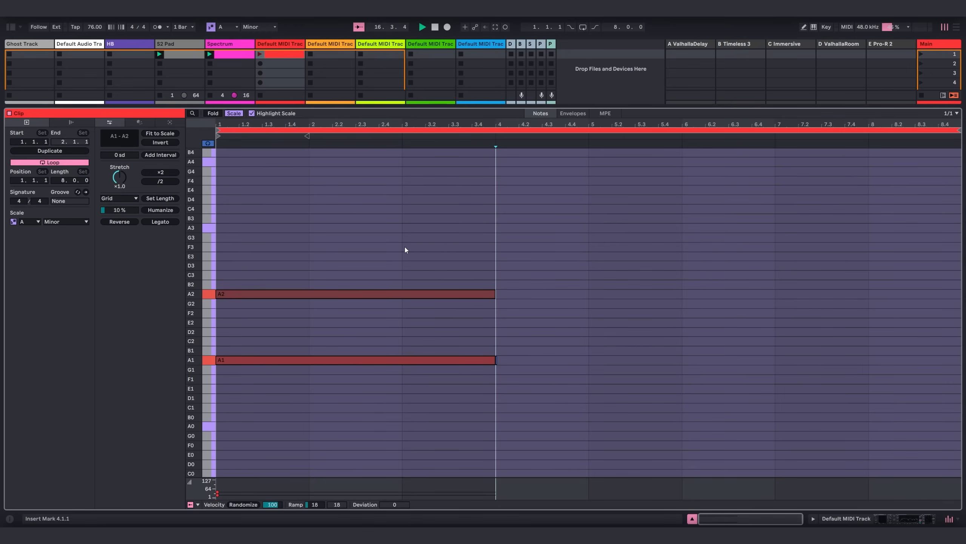
key("Right")
key("Right")
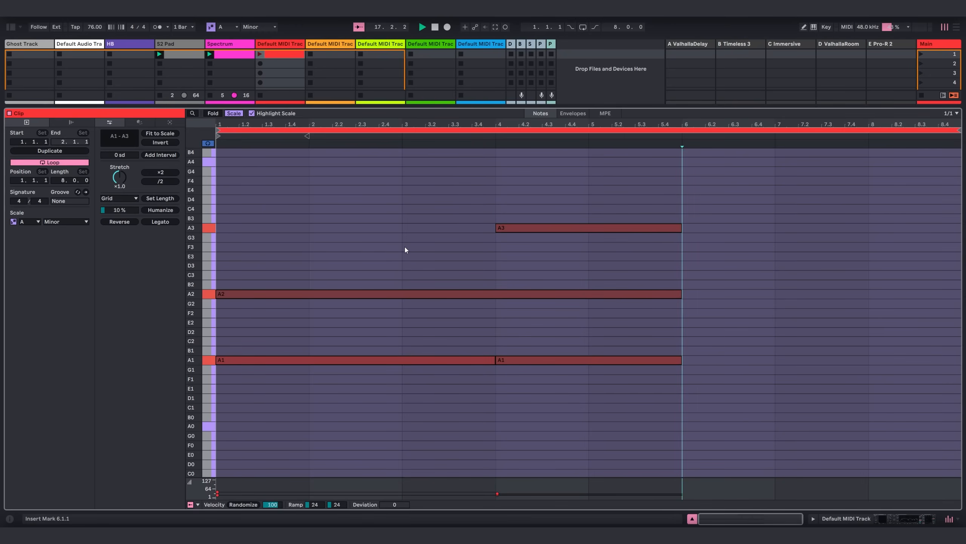
key("Right")
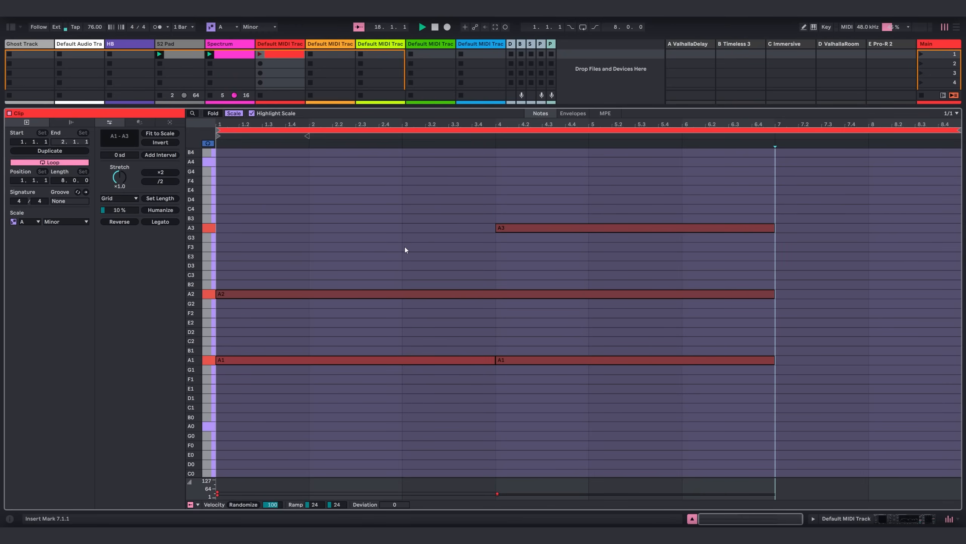
key("Right")
key("Right")
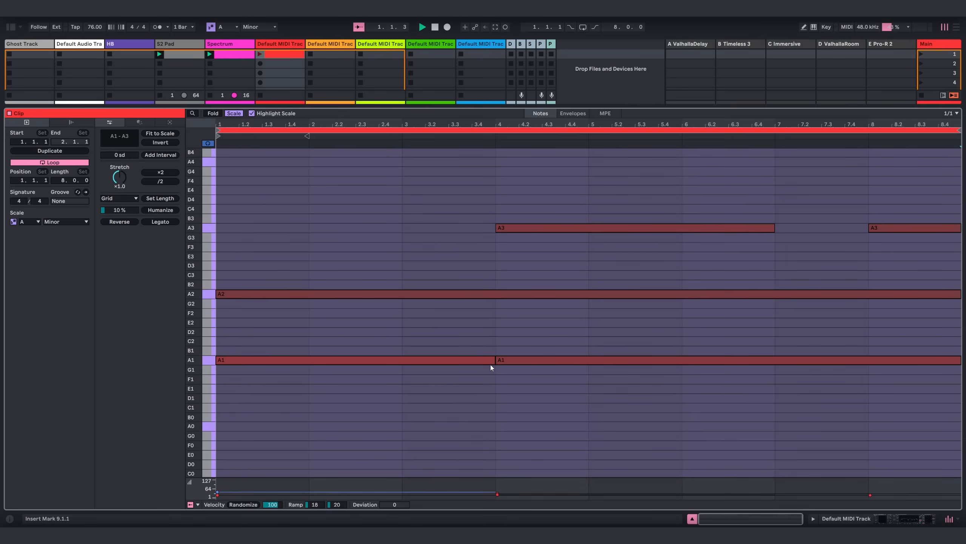
- Delete the second A1 note and extend the first A1 note to the end of the eight-bar clip
left_click(503, 361)
key("Delete")
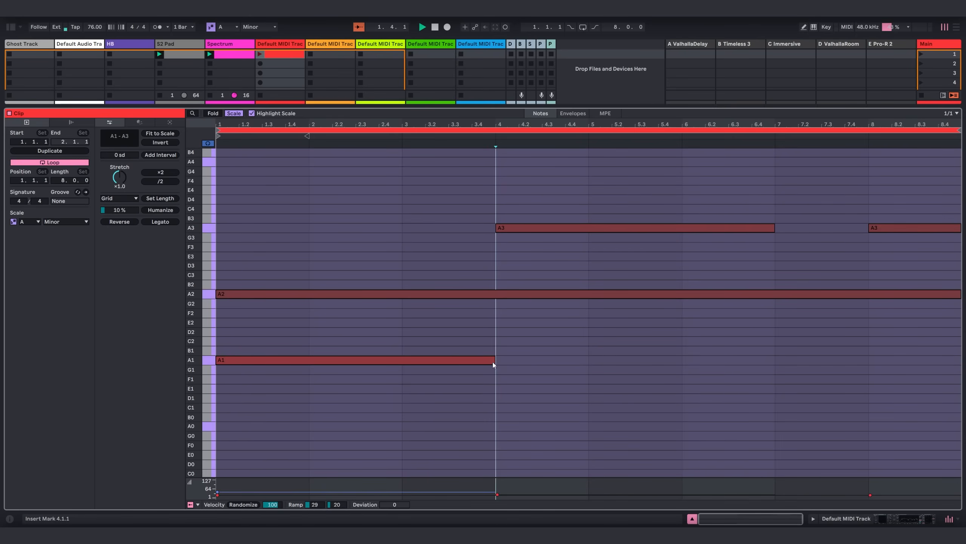
left_click_drag(494, 361, 844, 371)
left_click_drag(912, 366, 918, 328)
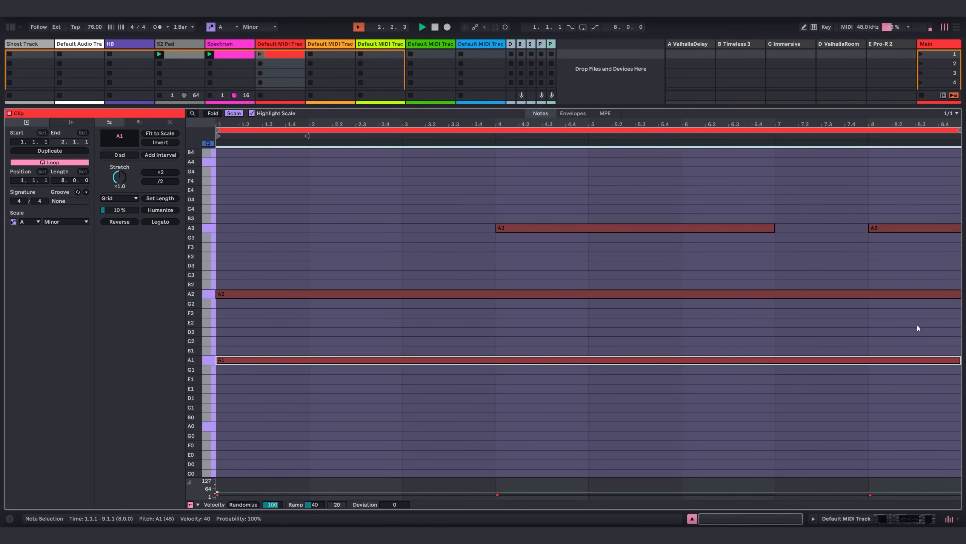
- Move the last A3 note to D4 at bar 7, extend it to the clip's end, and launch scene 1
mouse_move(900, 224)
left_mouse_down()
mouse_move(837, 213)
mouse_move(809, 194)
mouse_move(804, 205)
left_mouse_up()
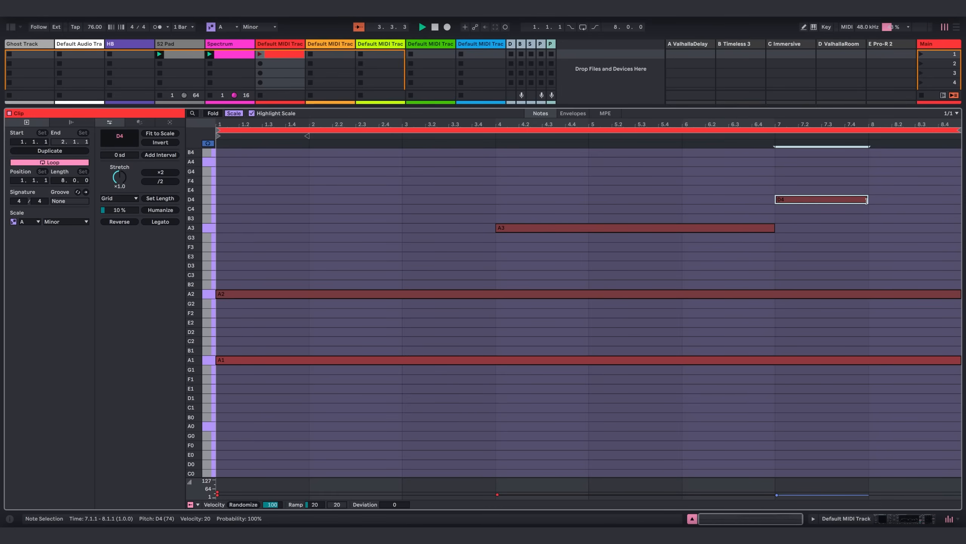
left_click_drag(866, 201, 960, 200)
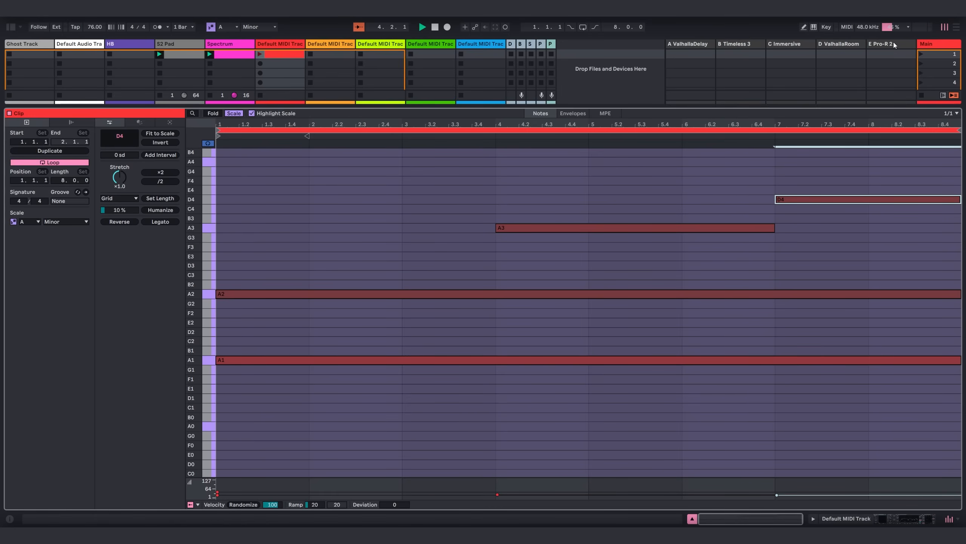
left_click(921, 54)
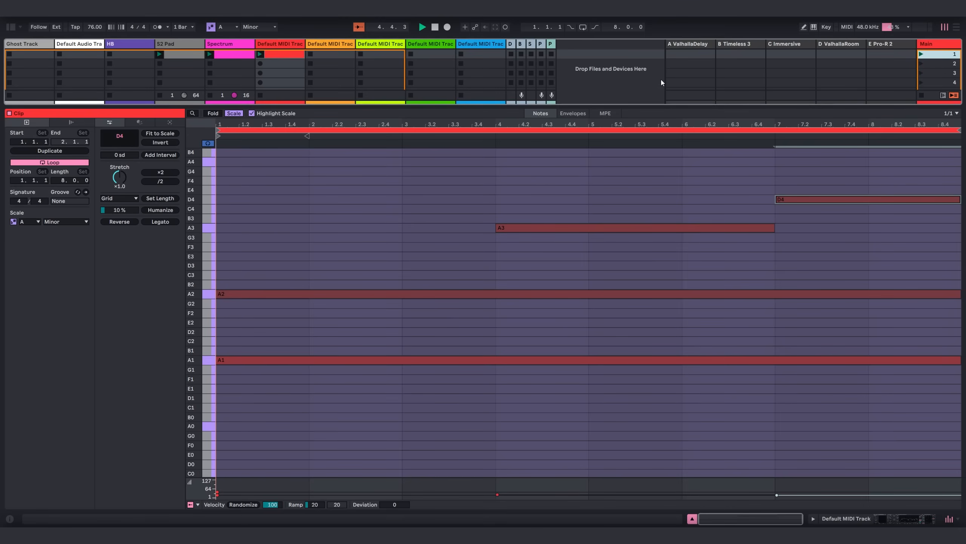
- Restore the mixer view, route track 6 to the Synth Bus, and raise its A and E sends
left_click_drag(634, 106, 637, 387)
left_click(279, 247)
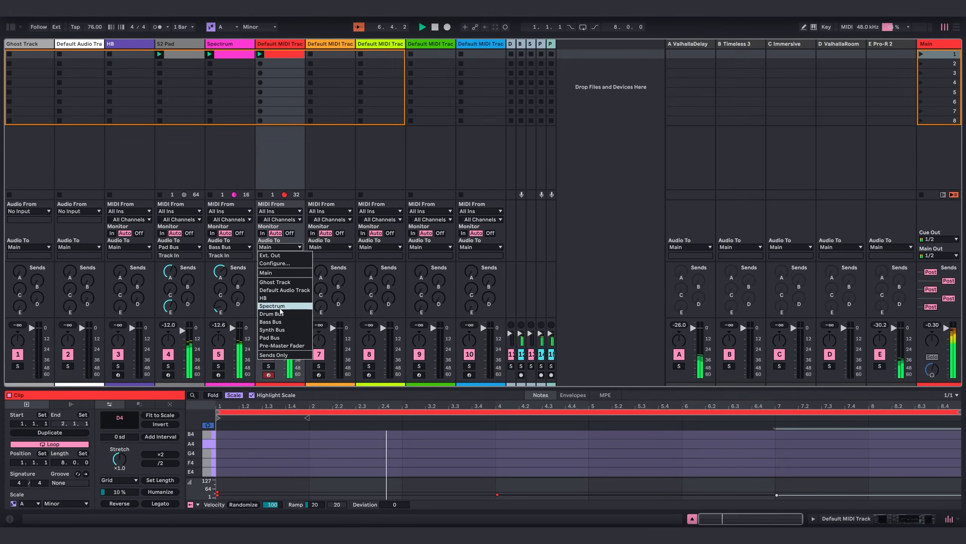
left_click(282, 329)
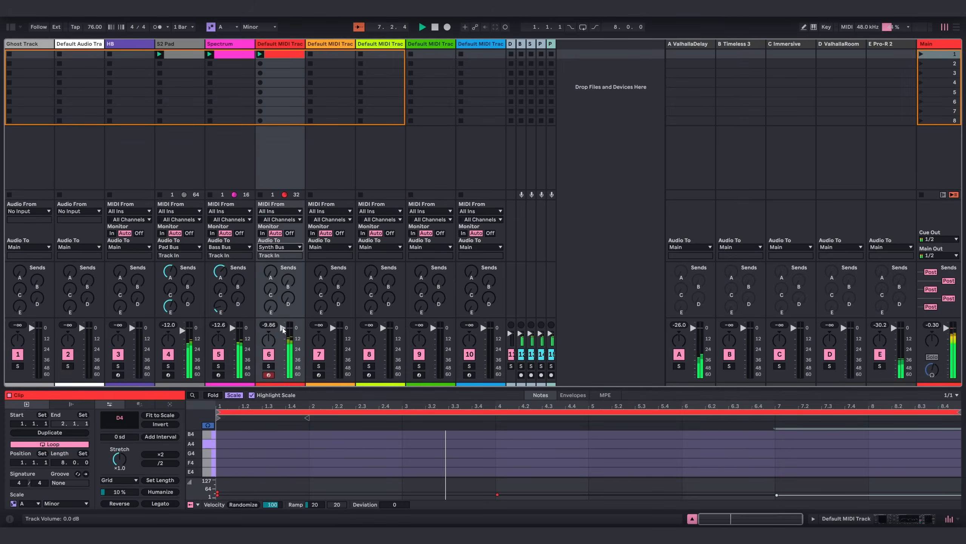
left_click_drag(271, 305, 270, 262)
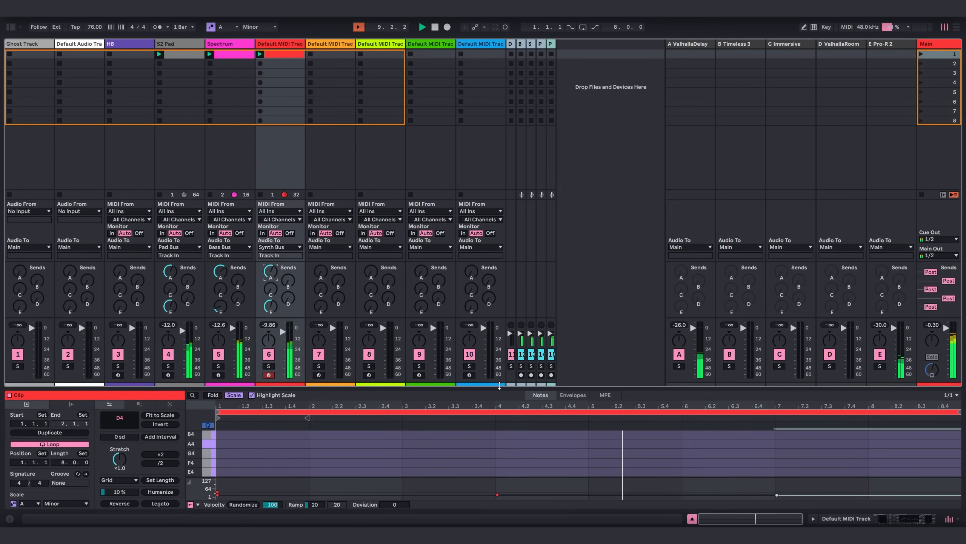
left_click_drag(499, 386, 448, 379)
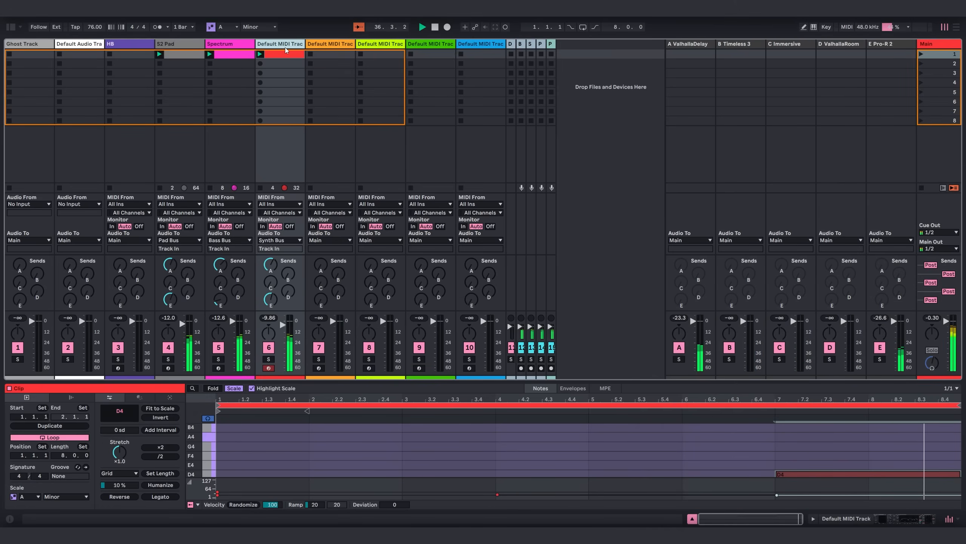
- Rename track 6 as Industrial Comp
type("Insu")
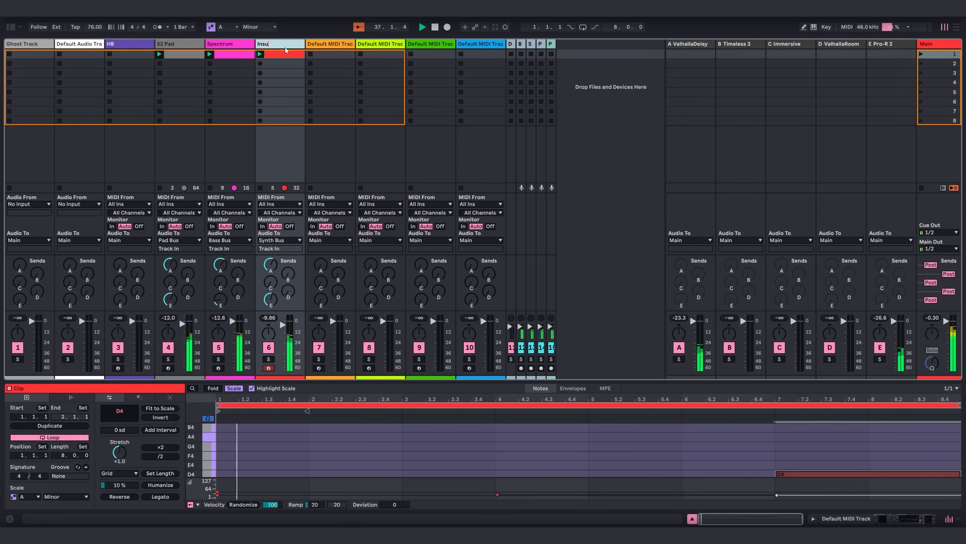
type("strial Comp")
key("Return")
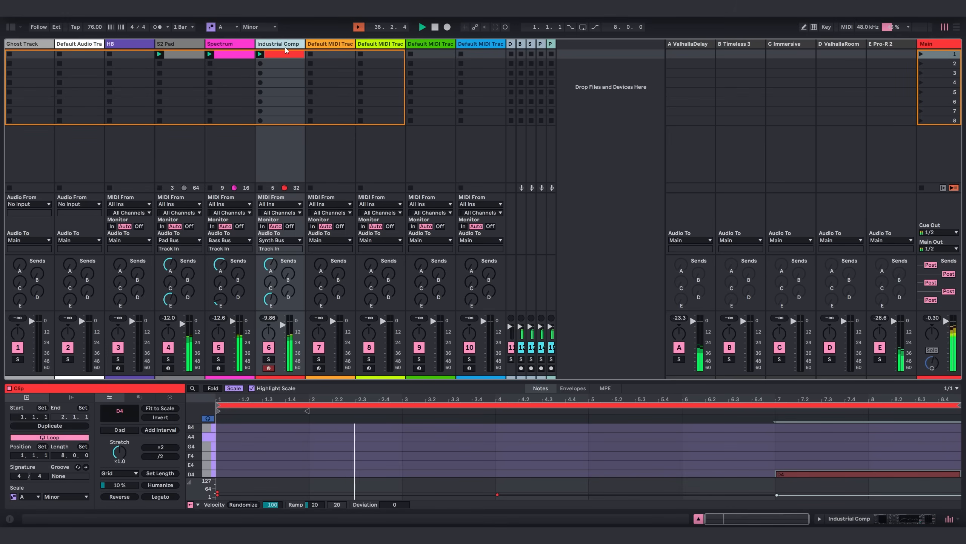
- Load the Stepic sequencer onto track 7 from the Sequencers collection, hide the browser, and open the Stepic editor
key("ctrl+alt+b")
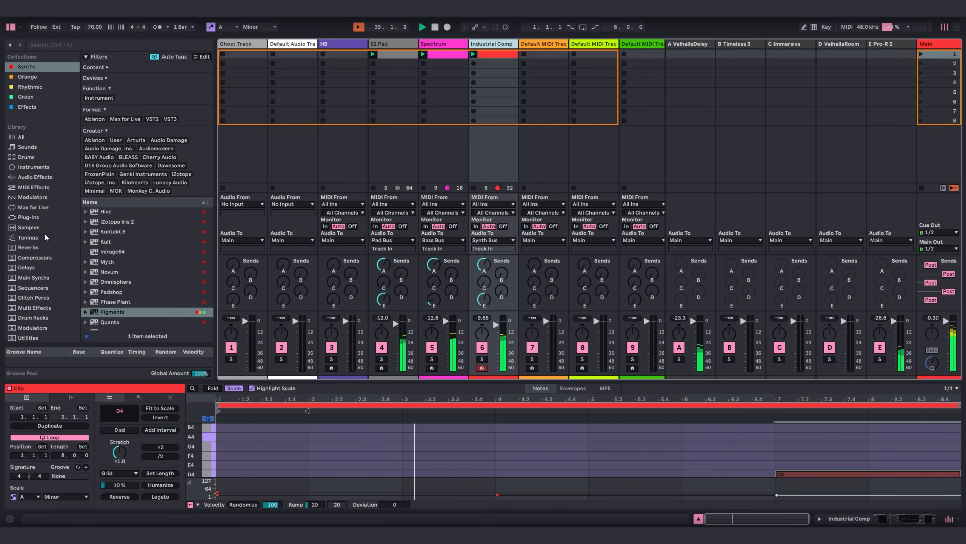
left_click(33, 287)
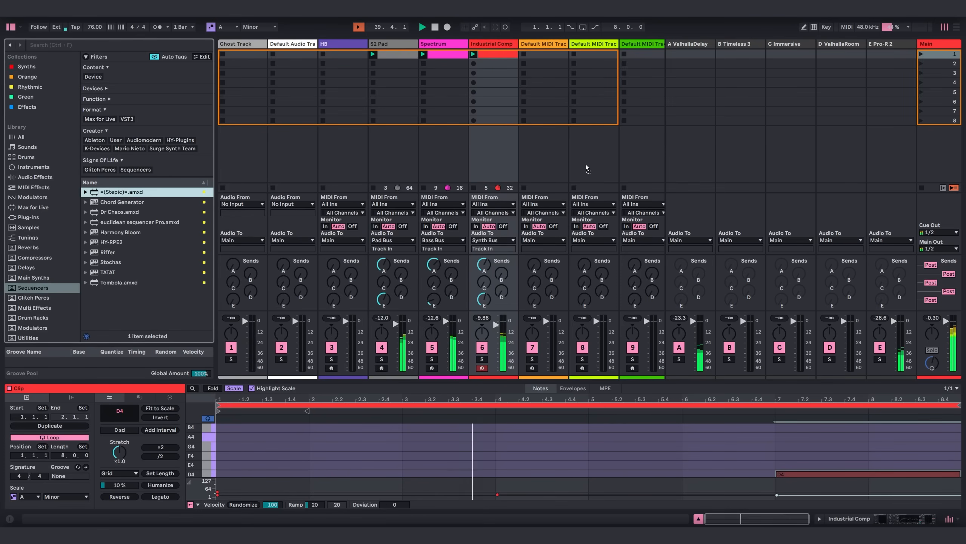
left_click_drag(586, 168, 546, 61)
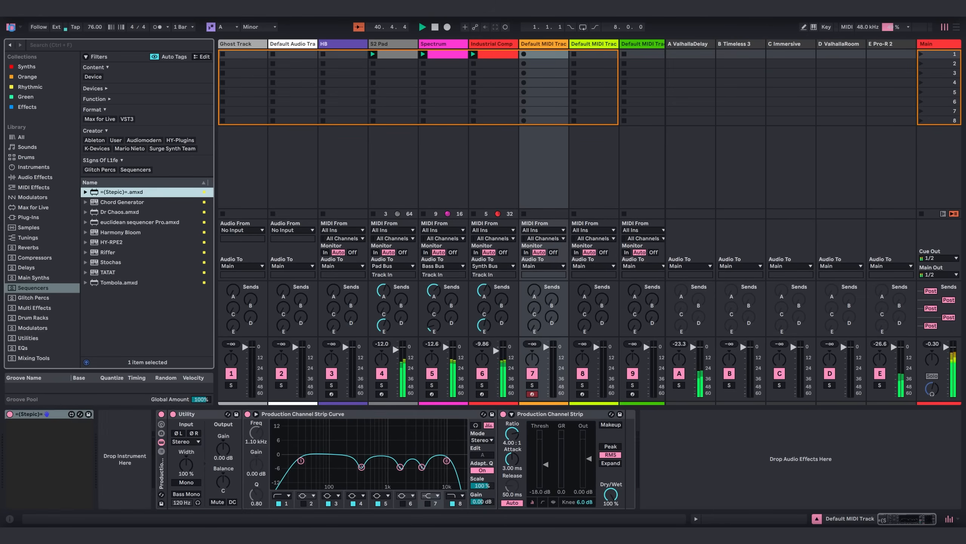
key("ctrl+alt+b")
left_click(51, 447)
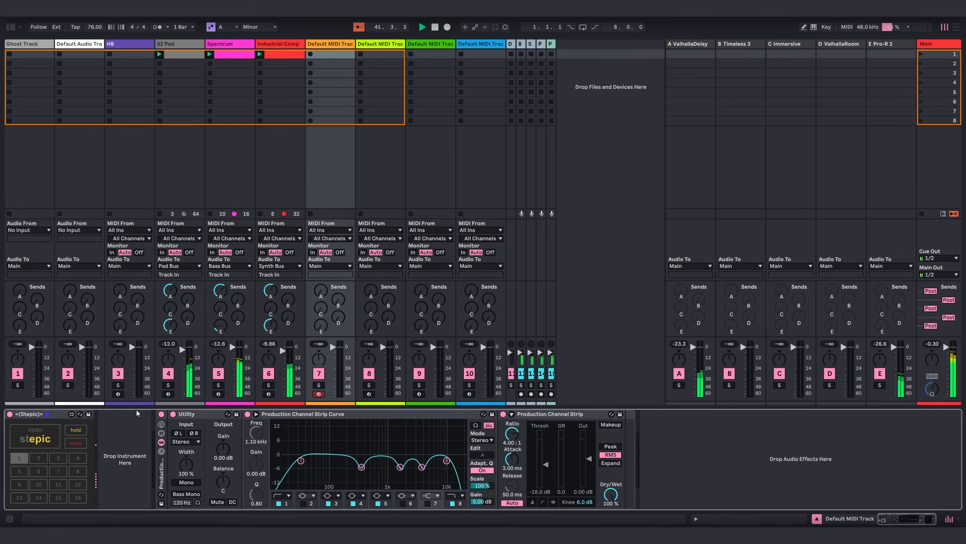
- Set the Stepic sequence to a 1/8 note length, root note a3, and the natural minor scale
left_click_drag(257, 123, 257, 136)
left_click(287, 89)
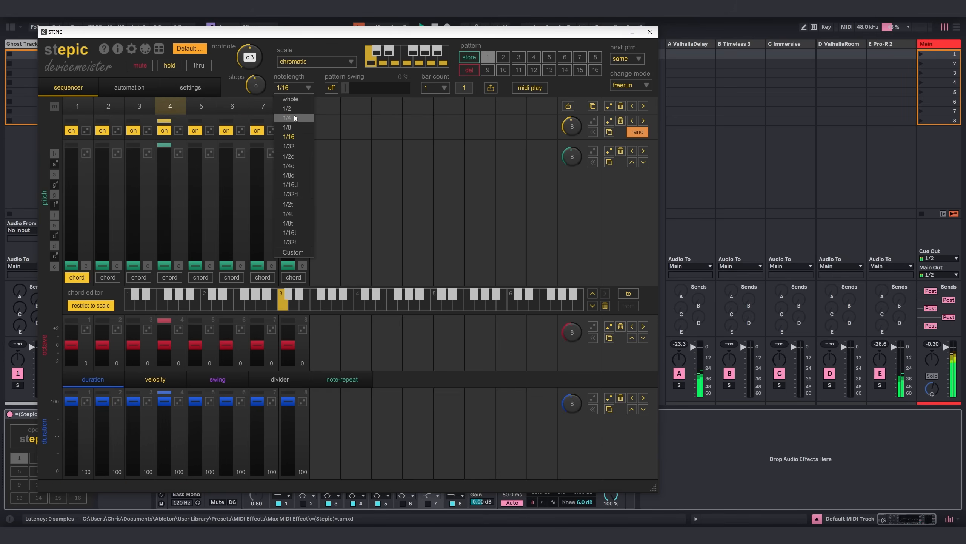
left_click(289, 123)
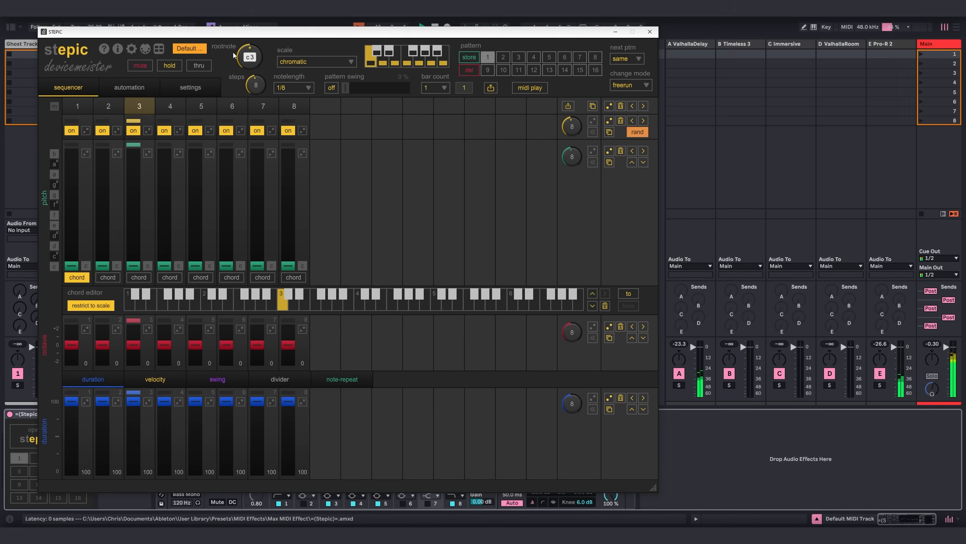
mouse_move(251, 58)
left_mouse_down()
mouse_move(257, 64)
mouse_move(261, 43)
left_mouse_up()
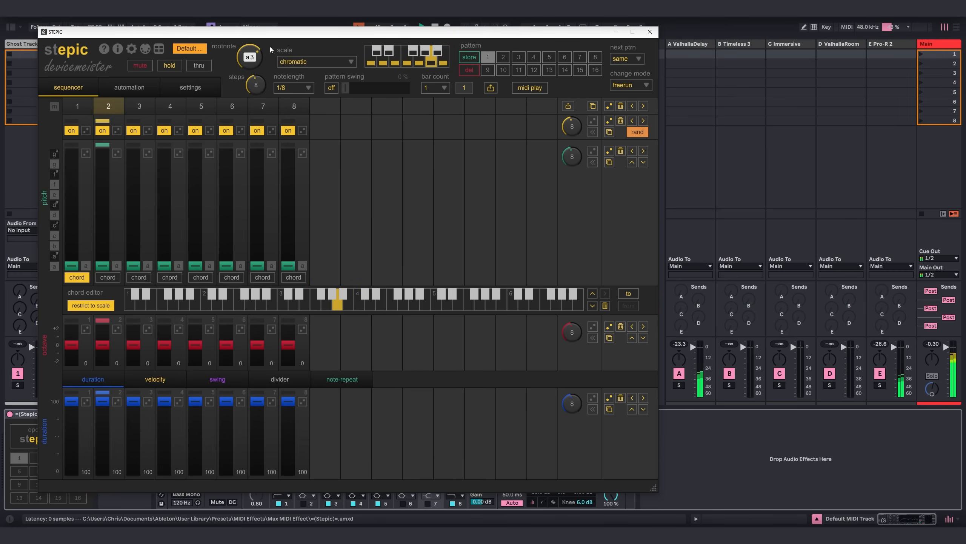
left_click(316, 62)
left_click(304, 84)
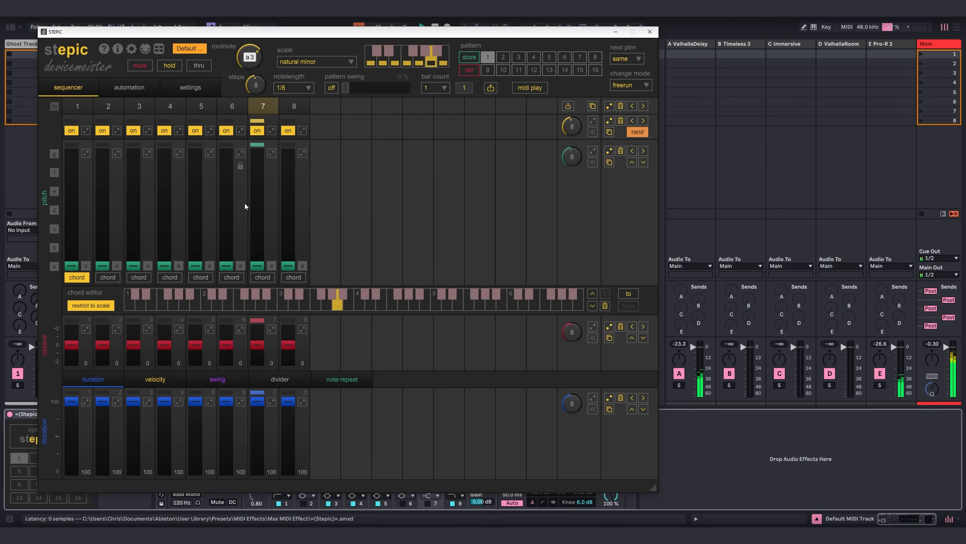
- Set the pitches of steps 3, 5 and 8 to d, e and f, and raise step 8 by one octave
left_click(133, 209)
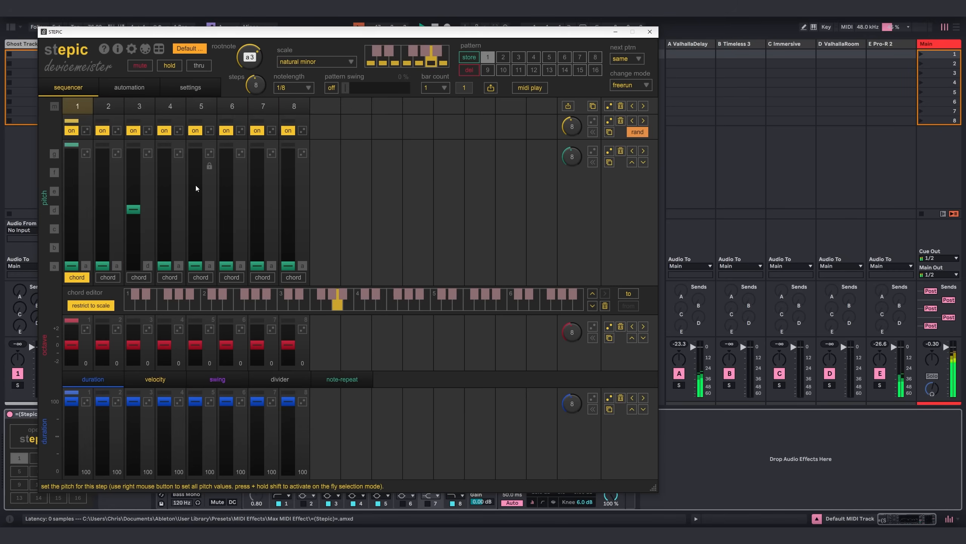
left_click_drag(197, 184, 198, 190)
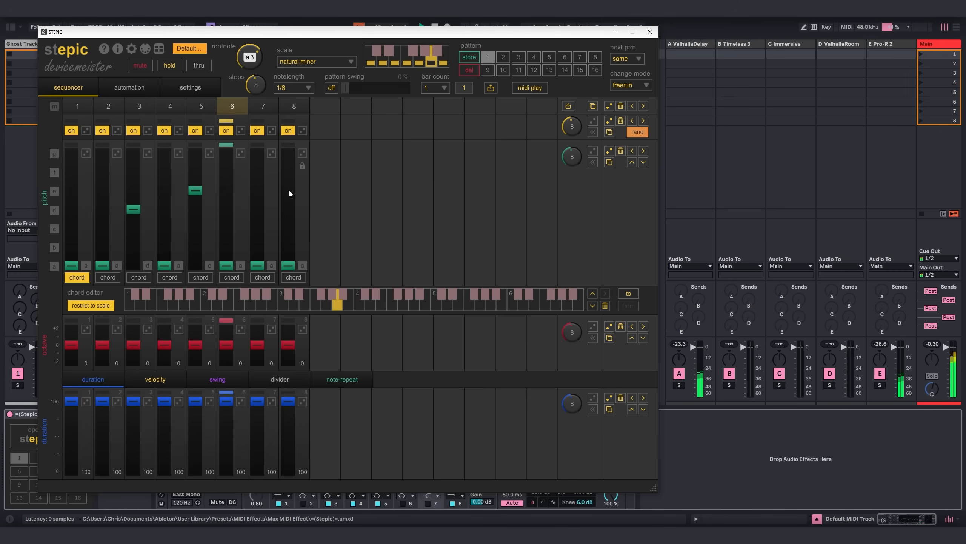
left_click(288, 172)
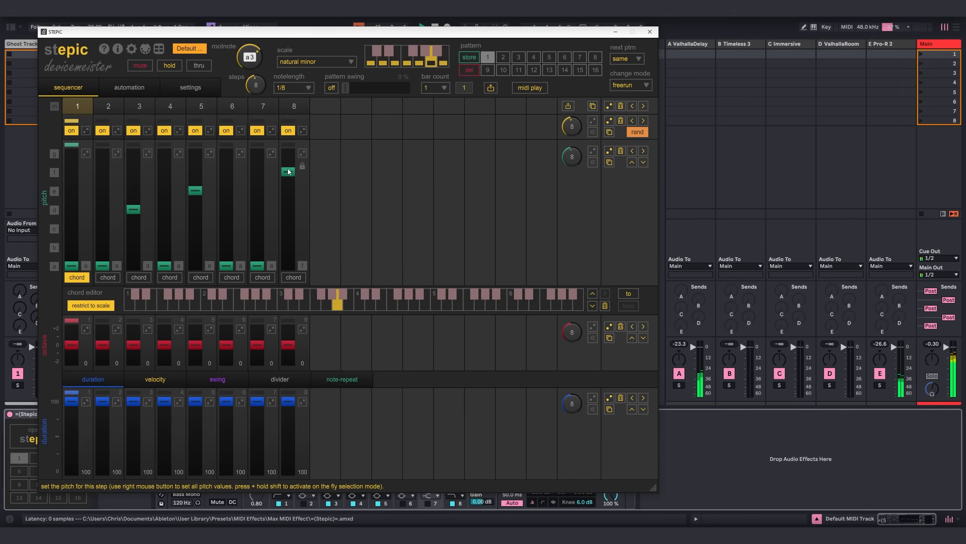
left_click(288, 337)
- Randomize the velocities of all the steps and raise step 3's velocity to 120
left_click(130, 379)
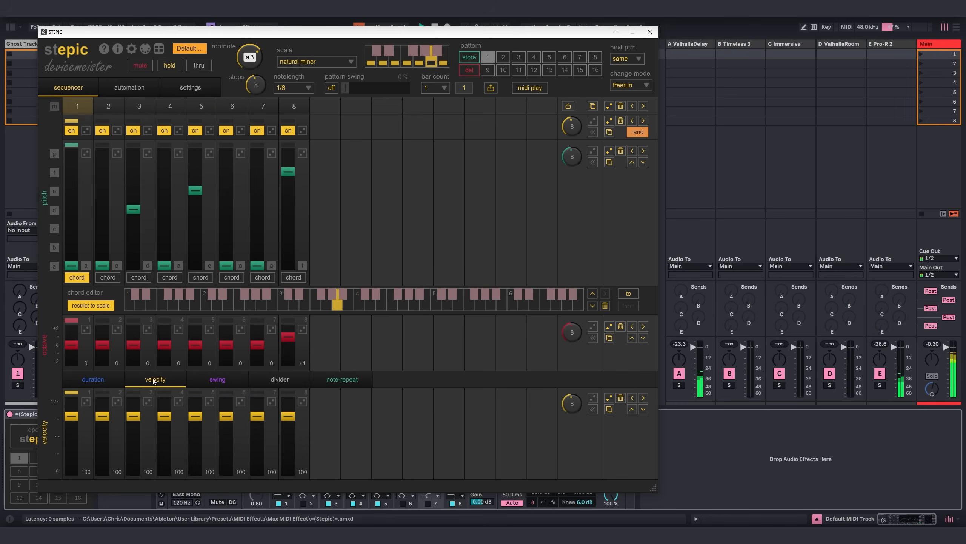
left_click(610, 398)
left_click(611, 400)
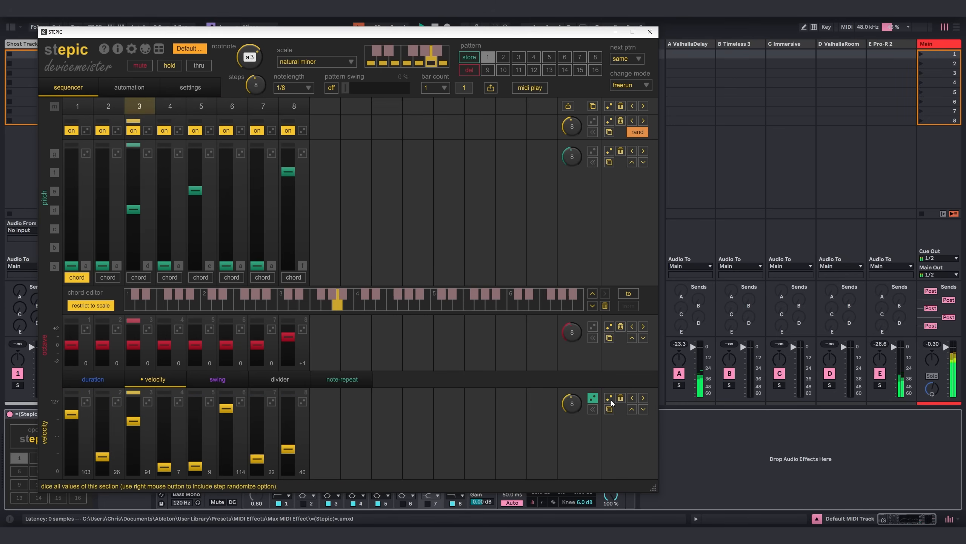
left_click_drag(145, 434, 145, 418)
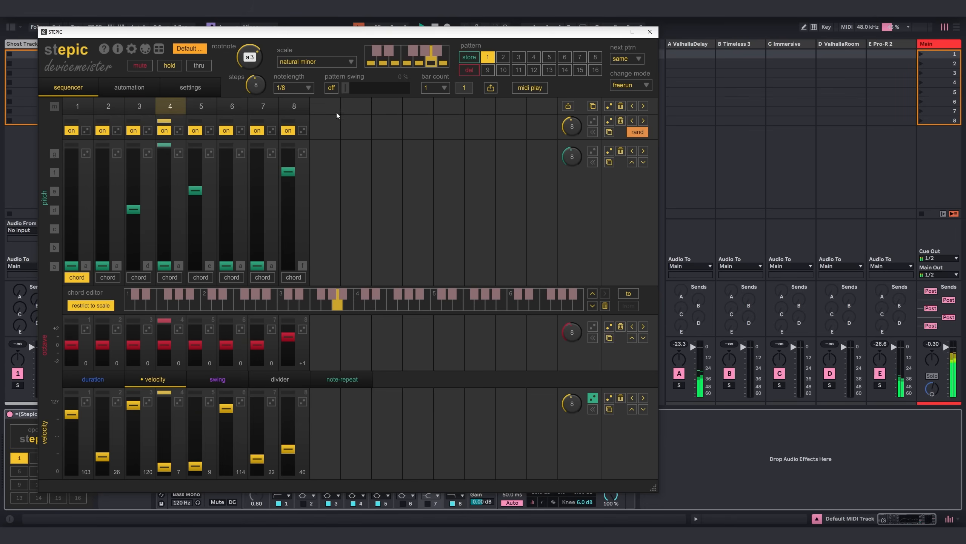
- Switch off step 7 in the Stepic sequence, activate randomization for the on/off row, and close the editor
left_click(257, 130)
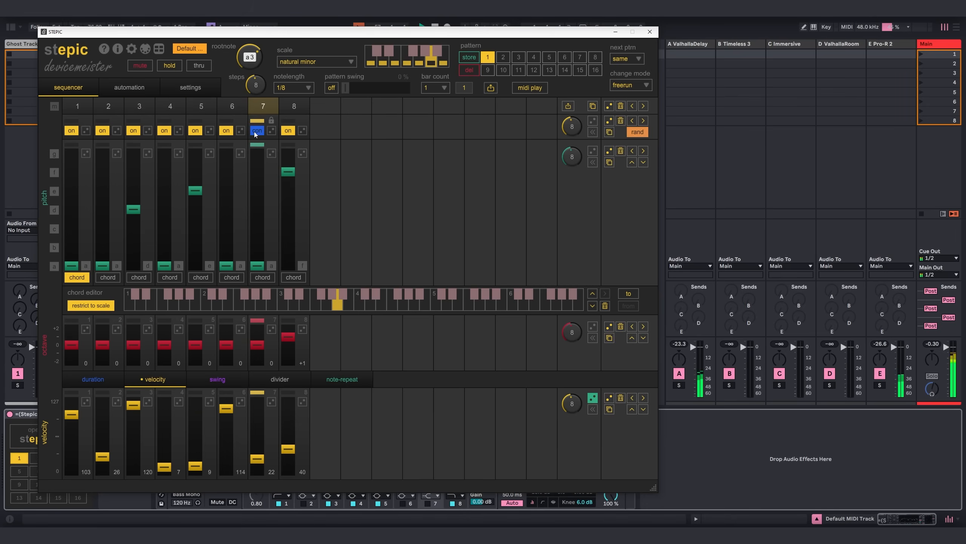
left_click(593, 121)
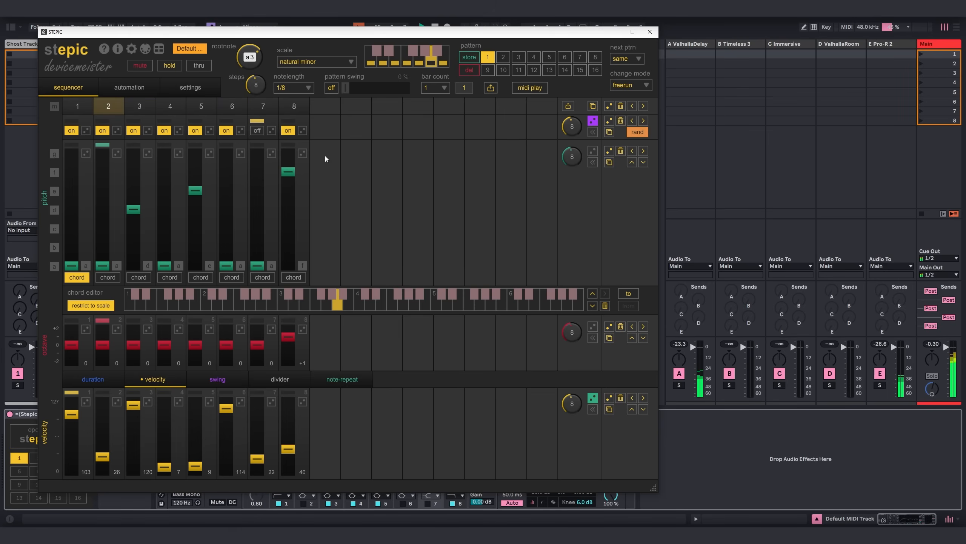
left_click(649, 33)
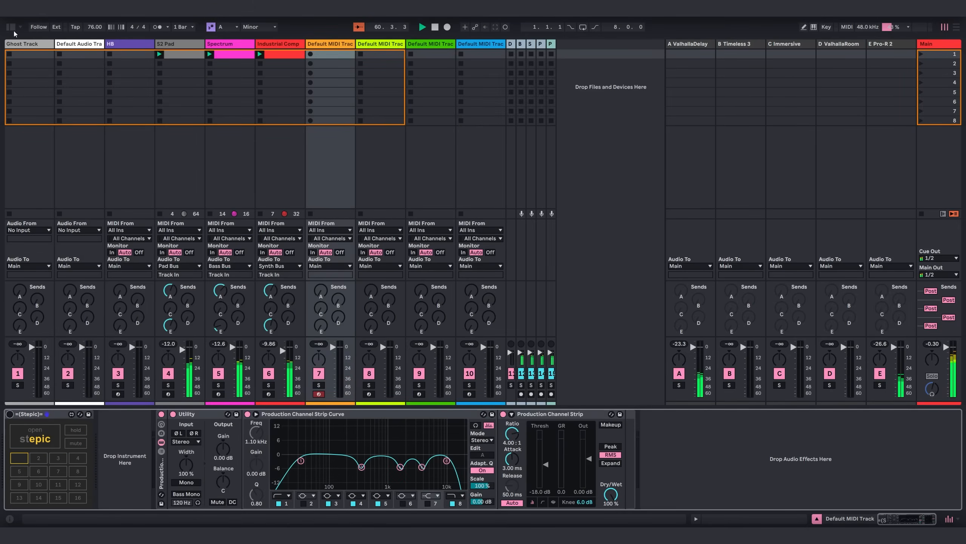
- Load Pigments from the Synths collection after Stepic on track 7, and hide the browser
key("ctrl+alt+b")
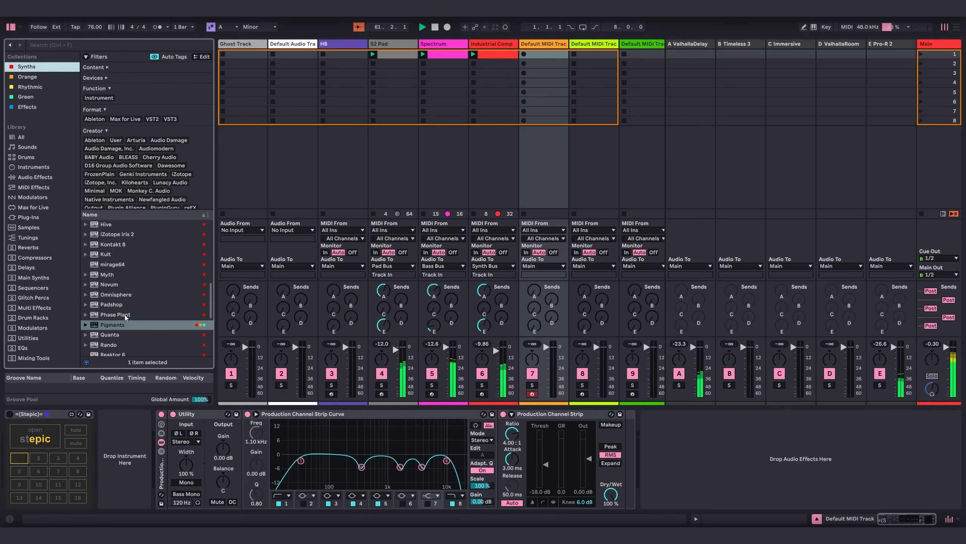
left_click_drag(106, 330, 120, 449)
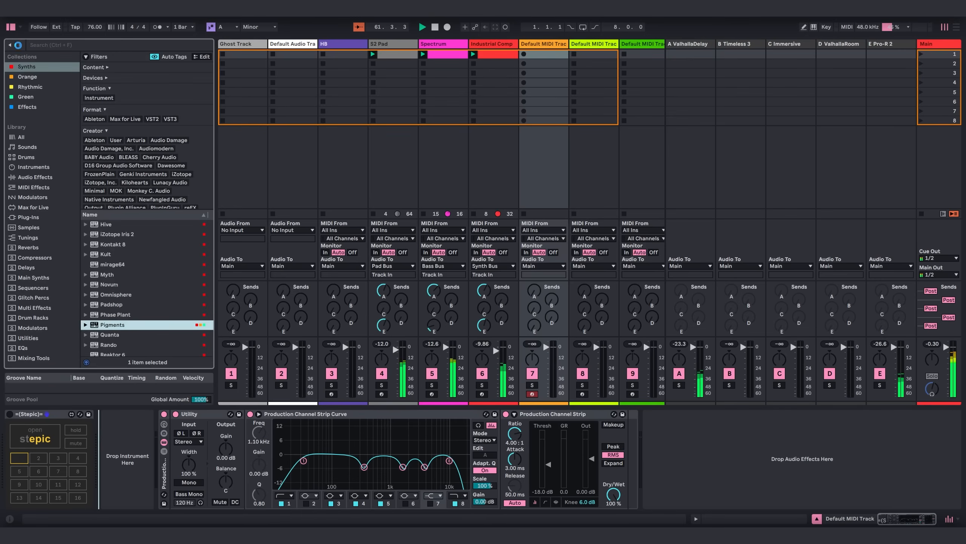
left_click(10, 28)
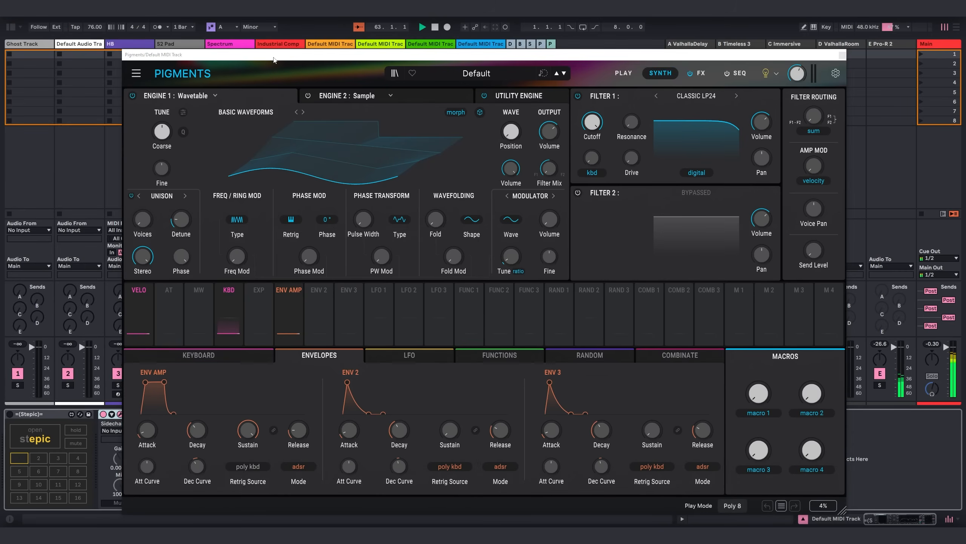
- Shape the Pigments amp envelope with zero sustain and a slightly longer decay
left_click_drag(273, 60, 258, 43)
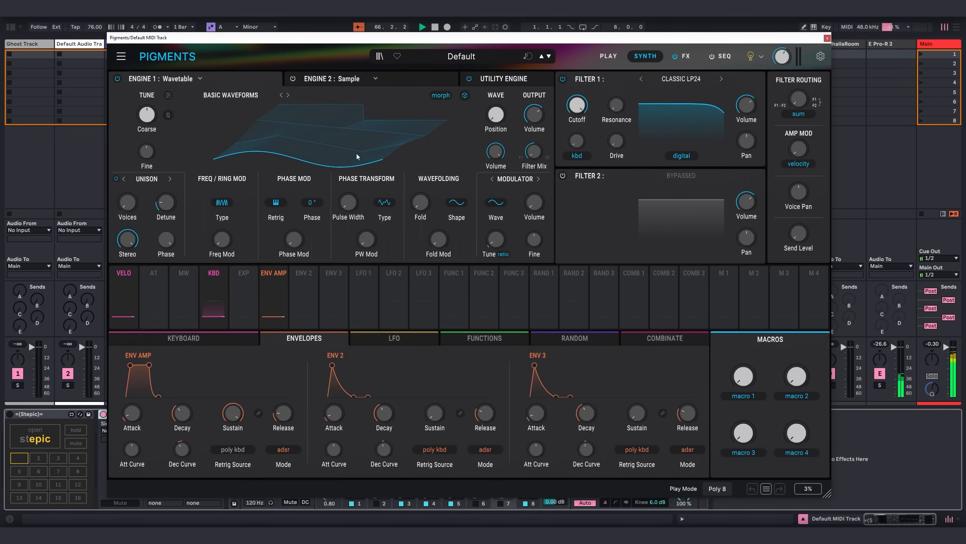
left_click_drag(232, 413, 232, 446)
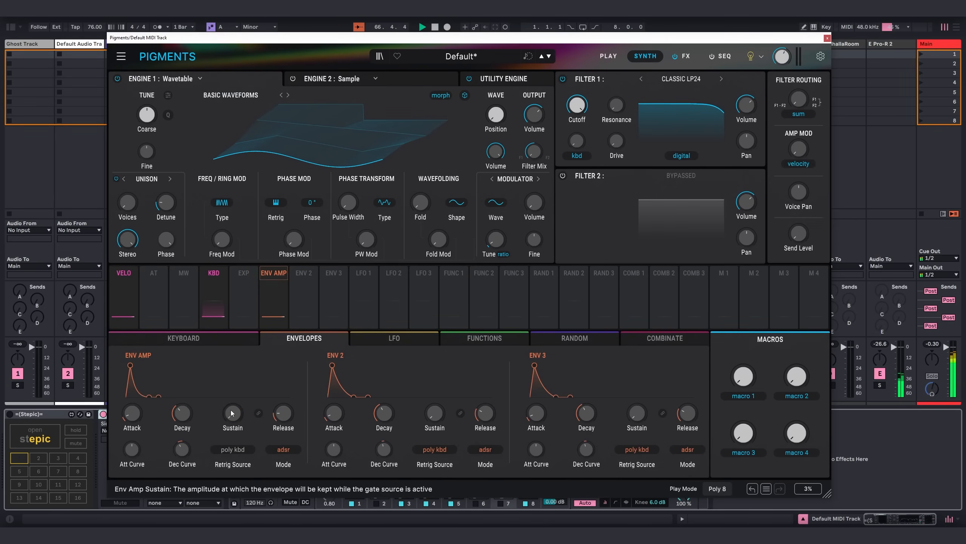
left_click_drag(190, 417, 195, 405)
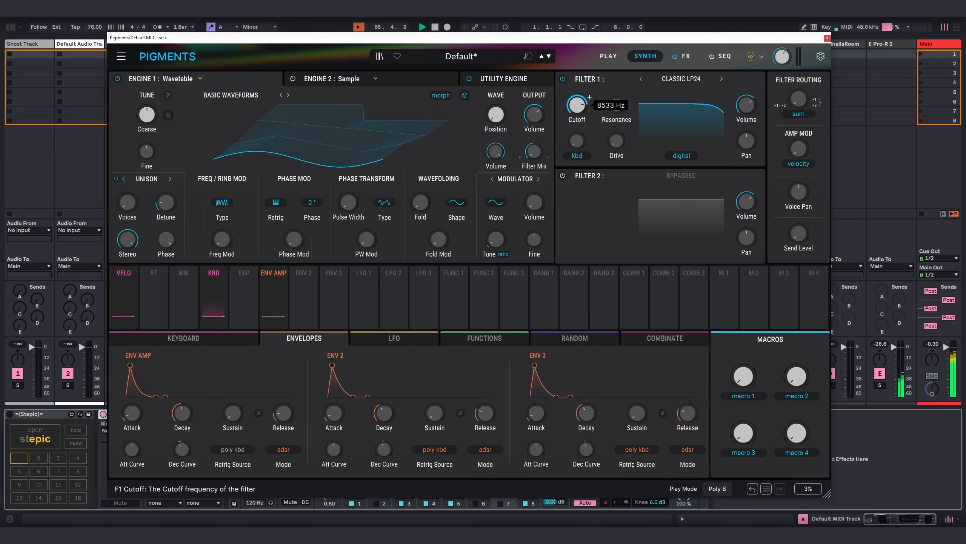
- Lower Filter 1's cutoff, assign Env 2 to modulate it, and raise the filter resonance to 0.252
left_click_drag(578, 105, 577, 152)
mouse_move(303, 280)
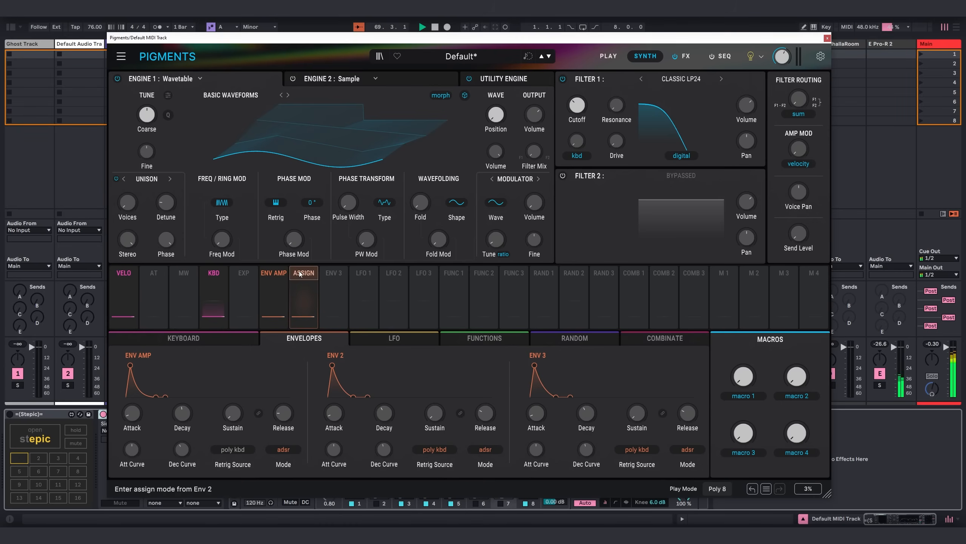
left_click_drag(573, 104, 616, 93)
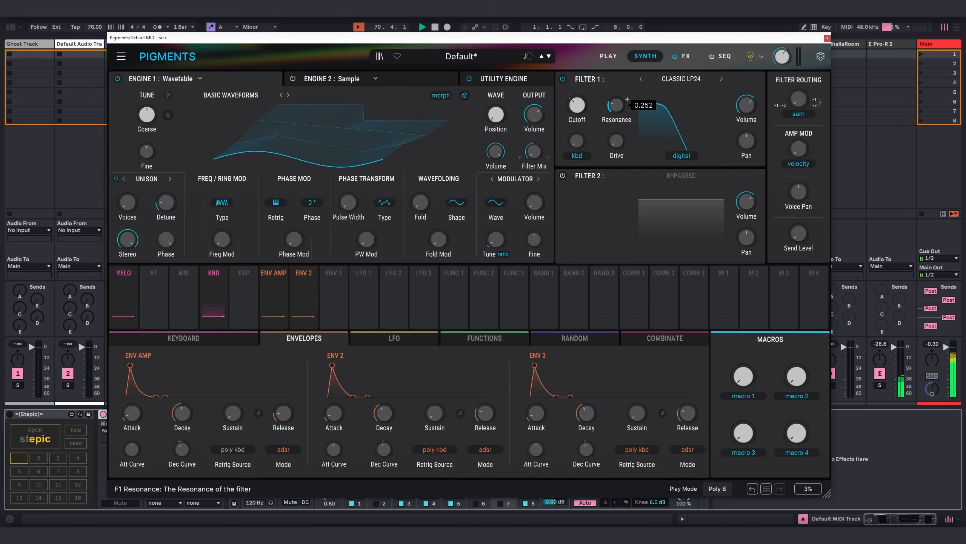
- Set LFO 1 to free running with a tempo-synced rate of 4/1
left_click(390, 338)
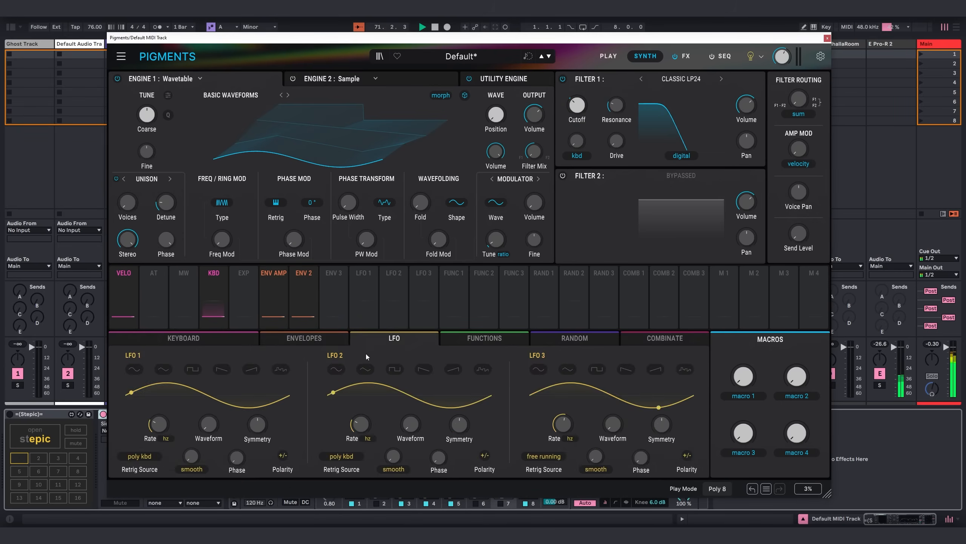
left_click(142, 456)
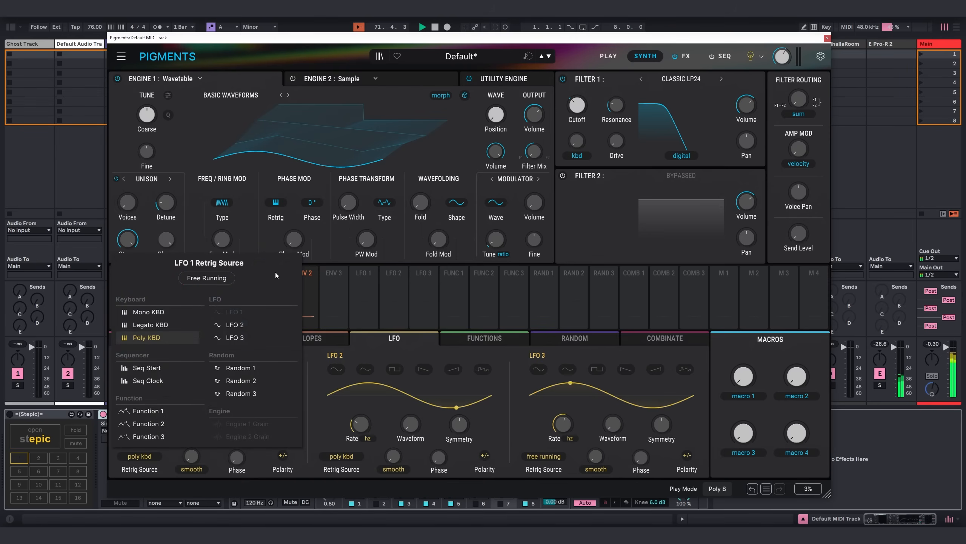
left_click(228, 279)
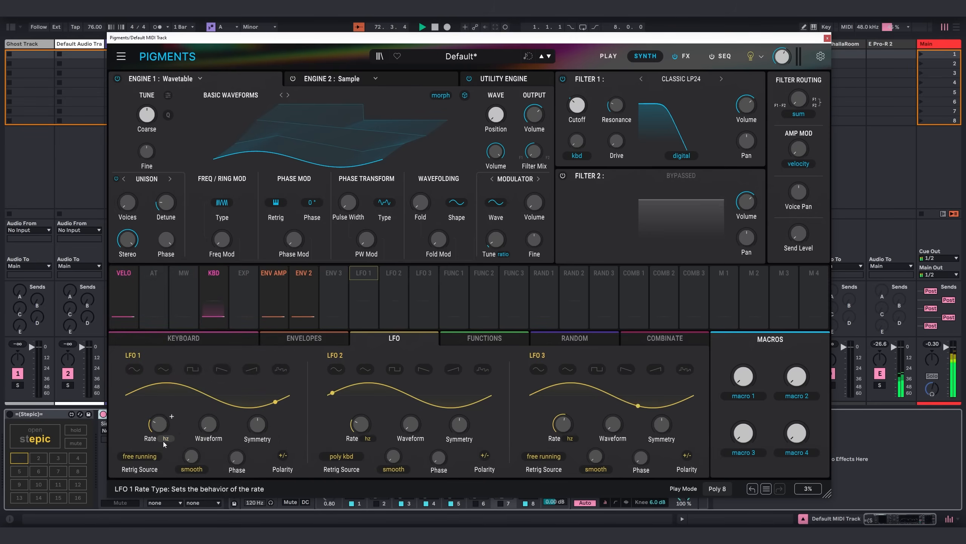
left_click(166, 439)
left_click(149, 398)
left_click_drag(154, 426, 154, 456)
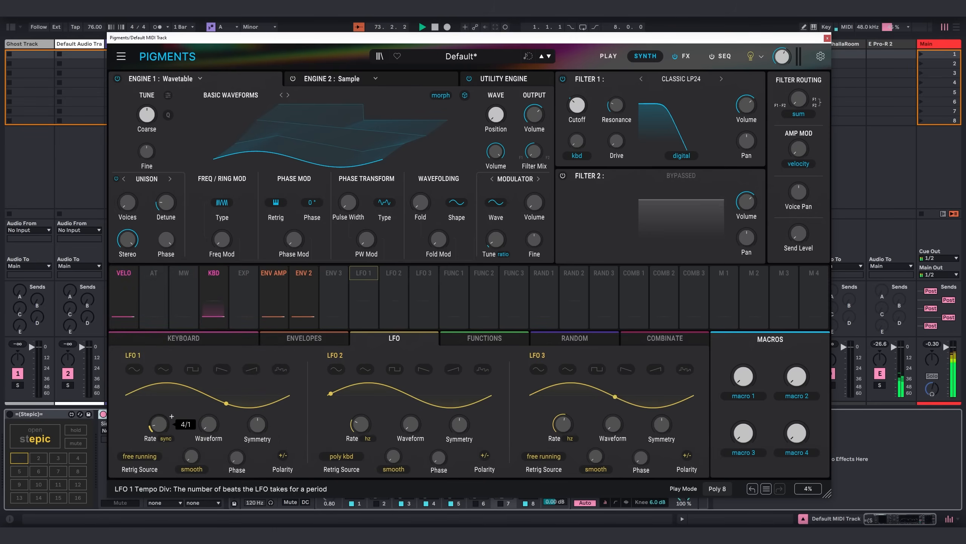
- Modulate Filter 1's cutoff with LFO 1 at an amount of 0.25 and make the LFO's polarity positive only
left_click(360, 275)
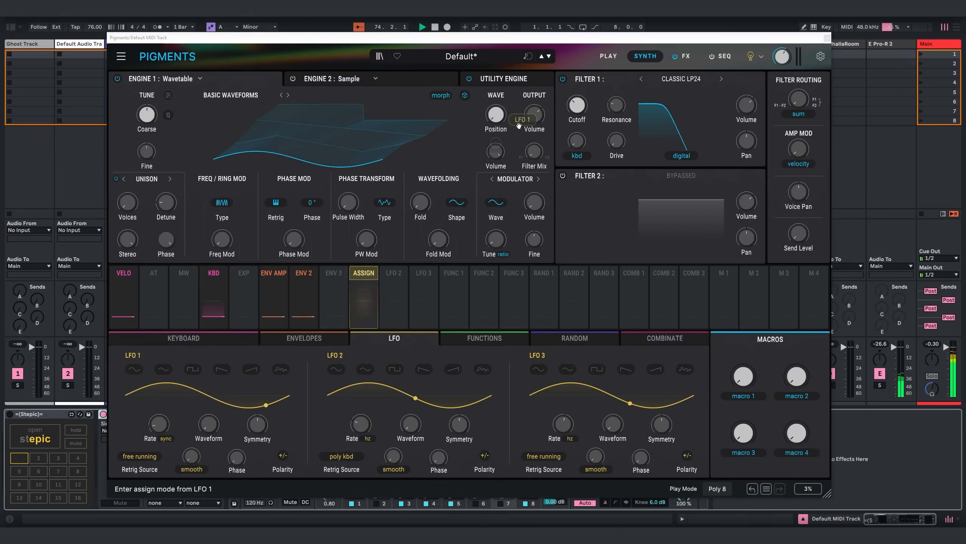
left_click(577, 106)
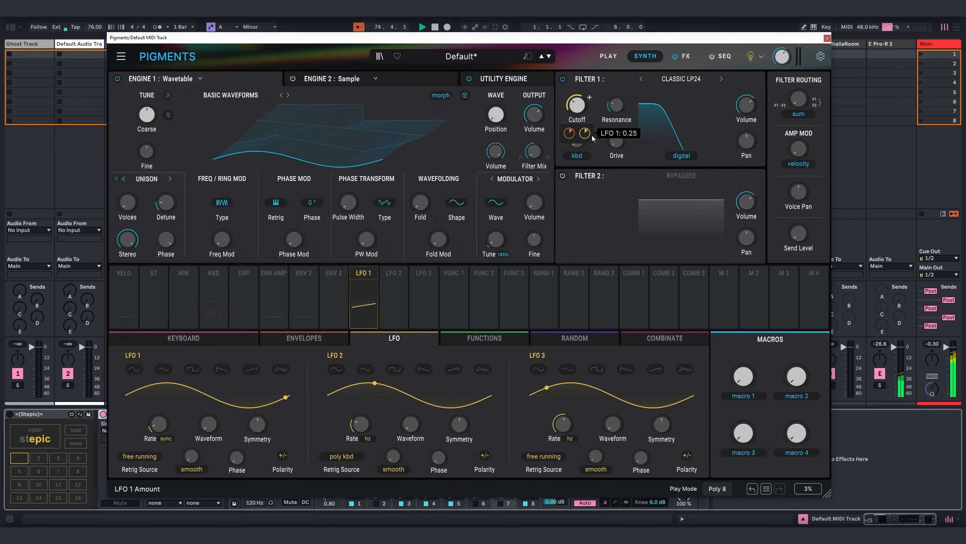
left_click(283, 455)
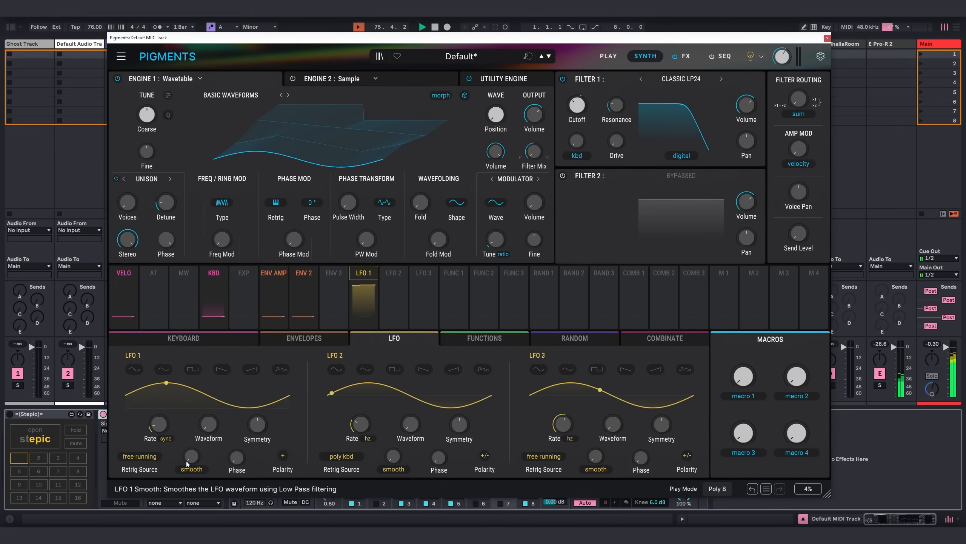
mouse_move(587, 132)
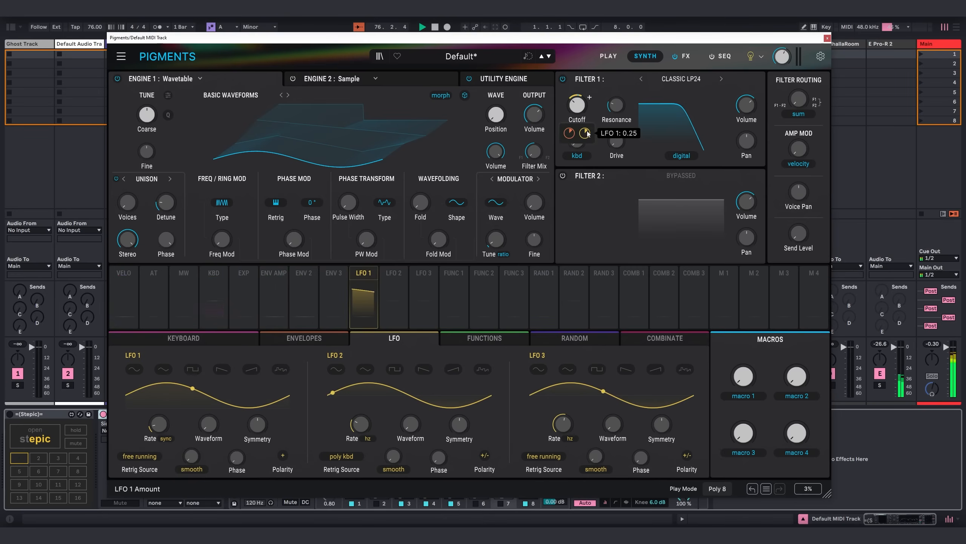
left_click(283, 456)
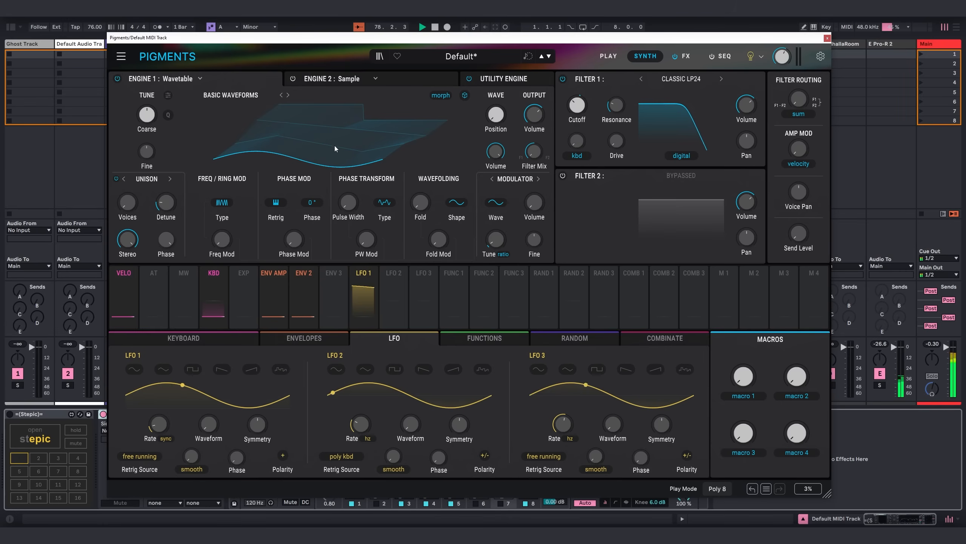
- Try the Sin Square wavetable from Basic Waves in Engine 1 with the wave position at 0.428
left_click(231, 96)
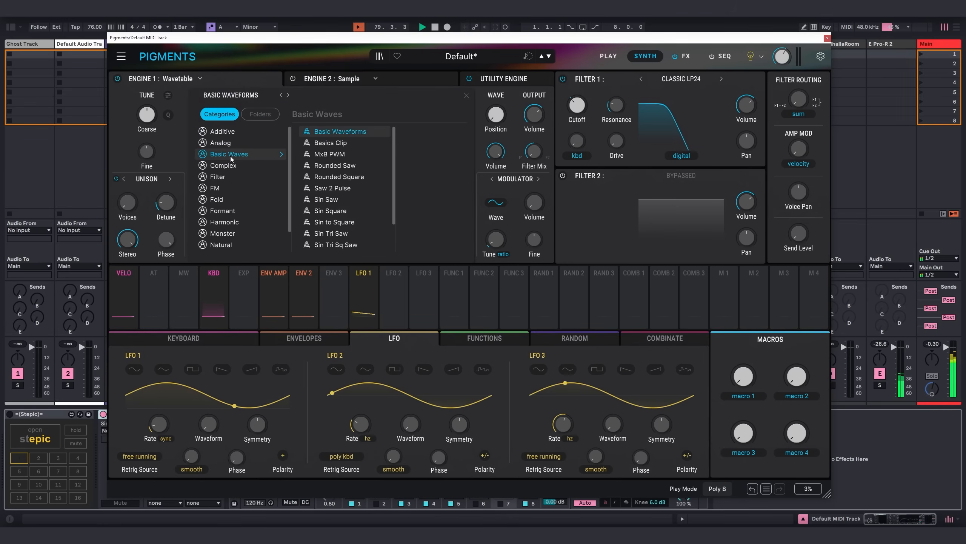
scroll(377, 176, "down", 1)
left_click(345, 177)
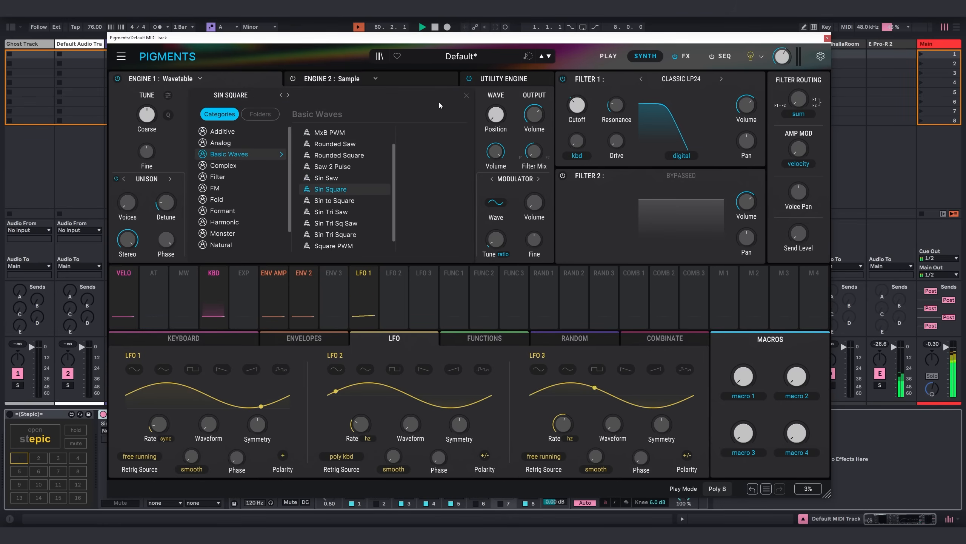
left_click(467, 95)
left_click(465, 96)
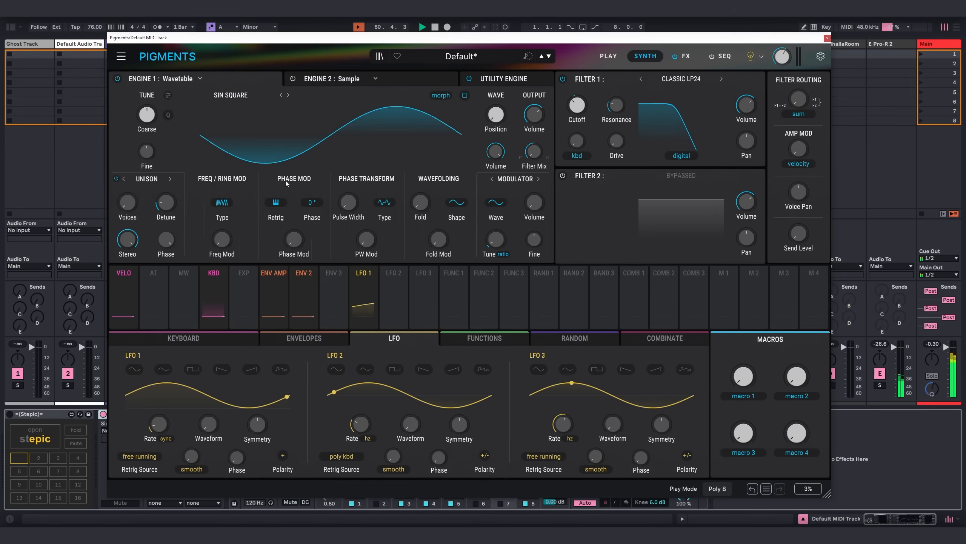
left_click_drag(495, 115, 496, 107)
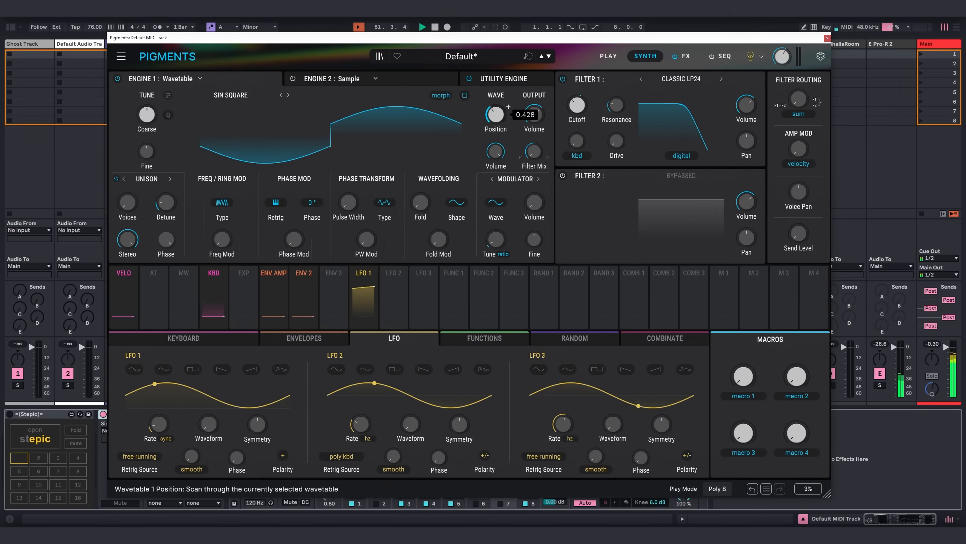
- Try the Rounded Square wavetable in Engine 1 with a lower wave position
left_click(282, 94)
left_click(282, 95)
mouse_move(495, 115)
left_mouse_down()
mouse_move(496, 72)
mouse_move(496, 123)
left_mouse_up()
- Switch Engine 1 to the Compressed Sine wavetable in the Analog category and reduce its wave position to zero
left_click(245, 95)
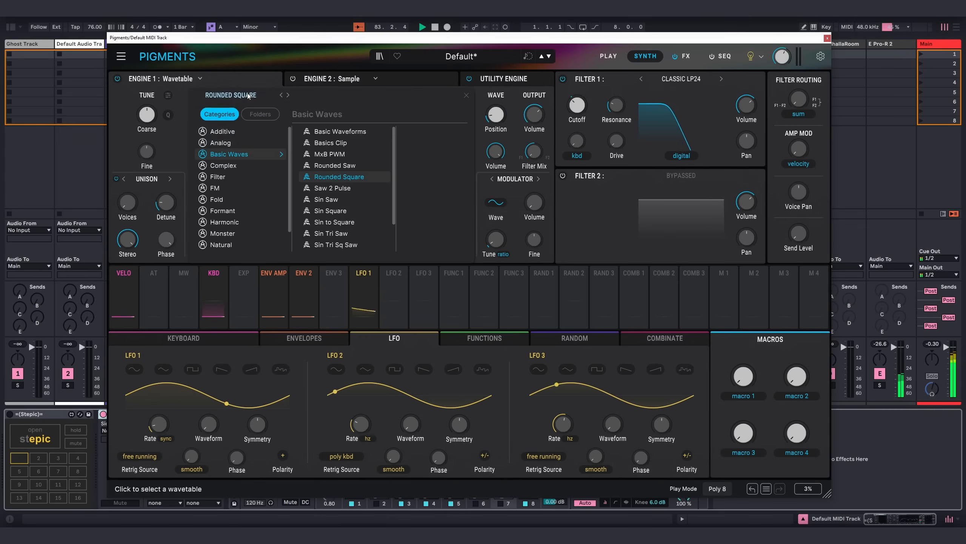
mouse_move(235, 144)
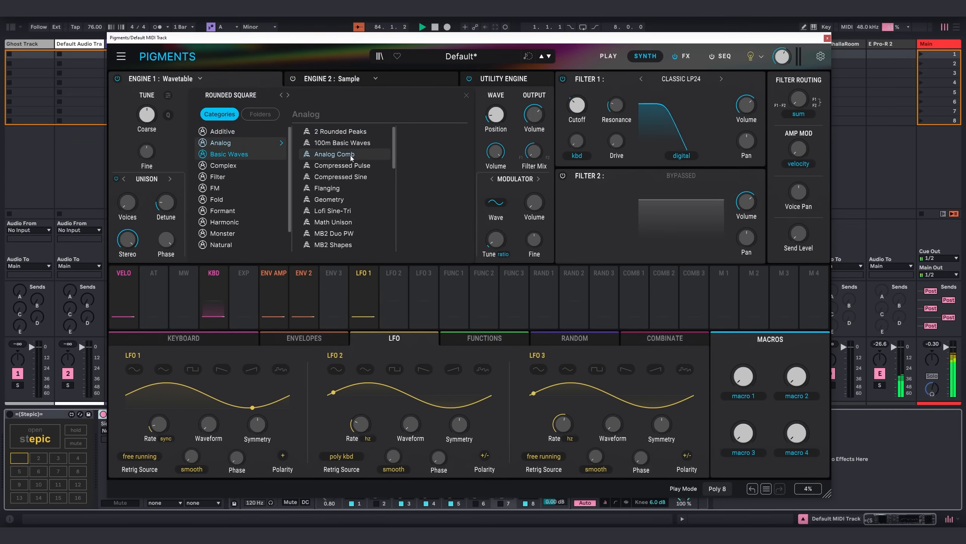
left_click(351, 155)
left_click(467, 96)
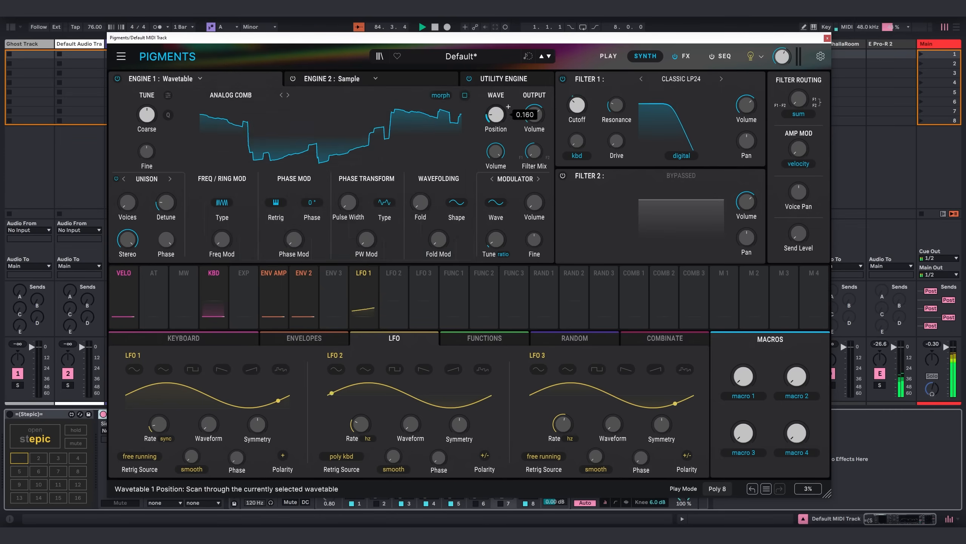
left_click(288, 95)
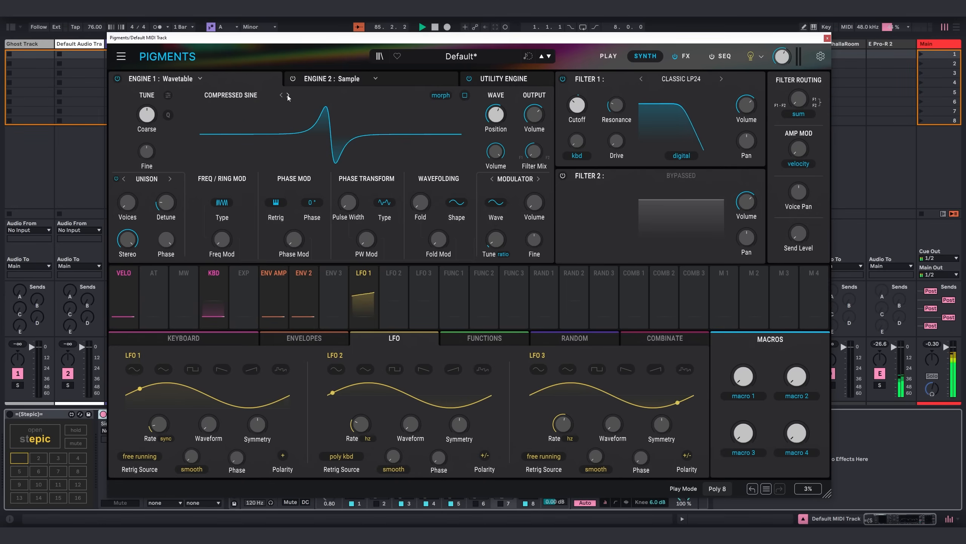
left_click_drag(495, 113, 494, 164)
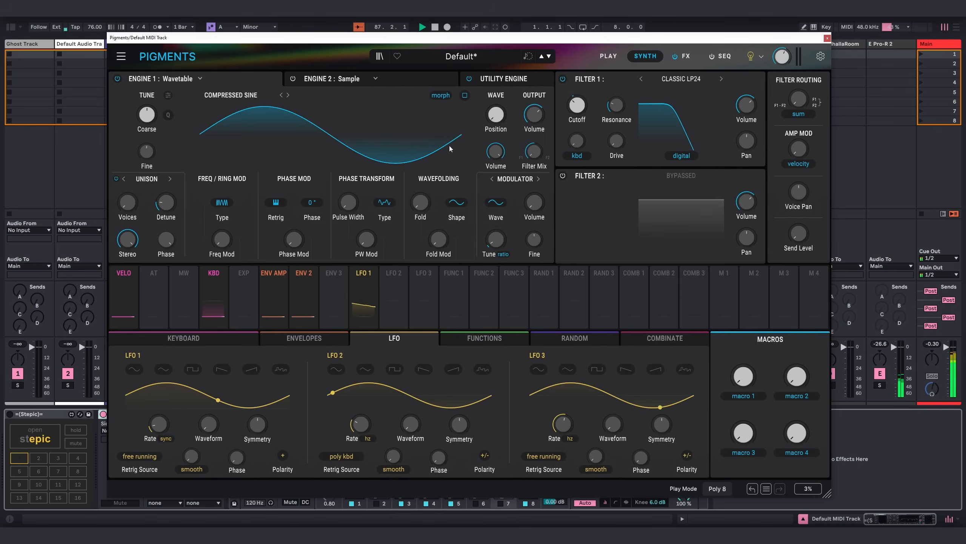
- Assign LFO 1 to modulate Engine 1's wave position by a small amount
mouse_move(355, 271)
left_click_drag(362, 279, 517, 143)
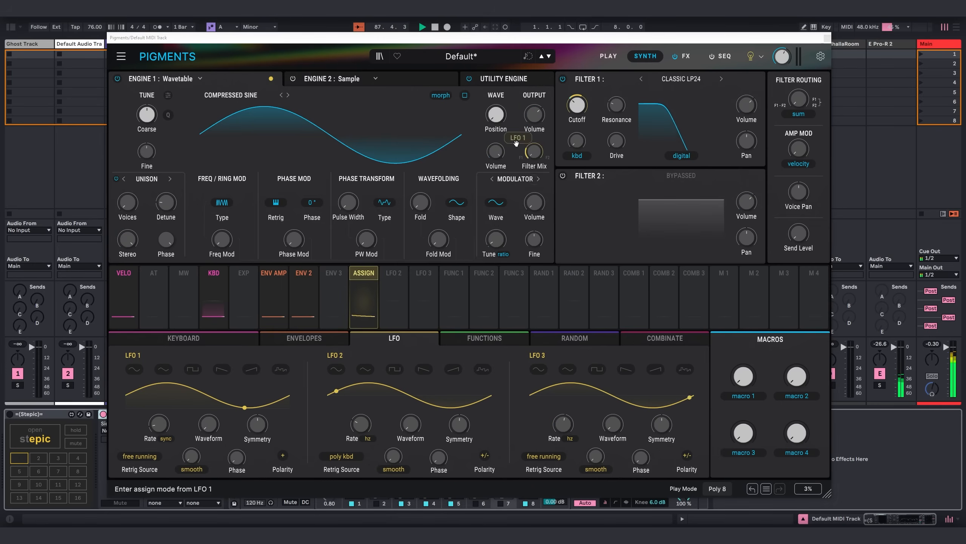
left_click_drag(503, 111, 498, 99)
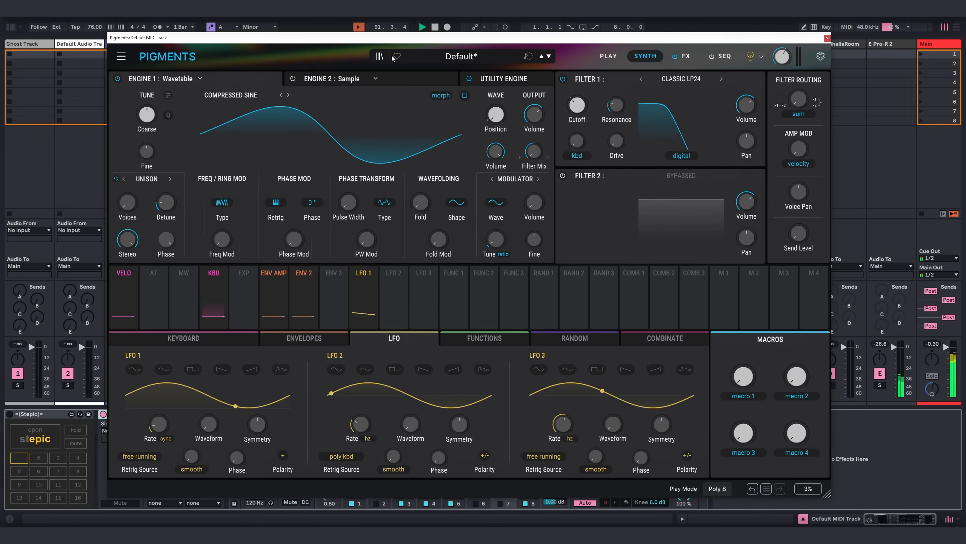
- Enable Engine 2, change its type to Wavetable, and raise its wave position to about the middle of Basic Waveforms
left_click(288, 85)
left_click(292, 79)
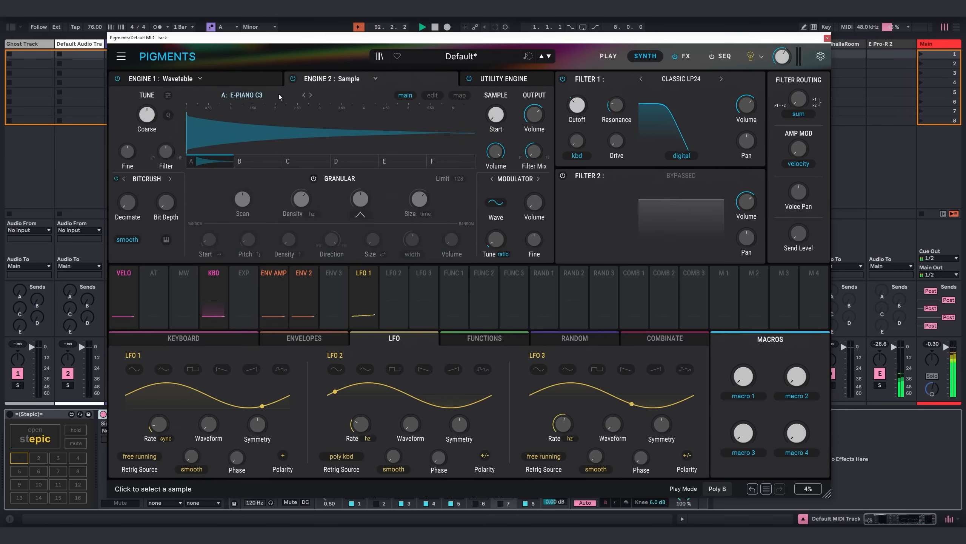
left_click(335, 79)
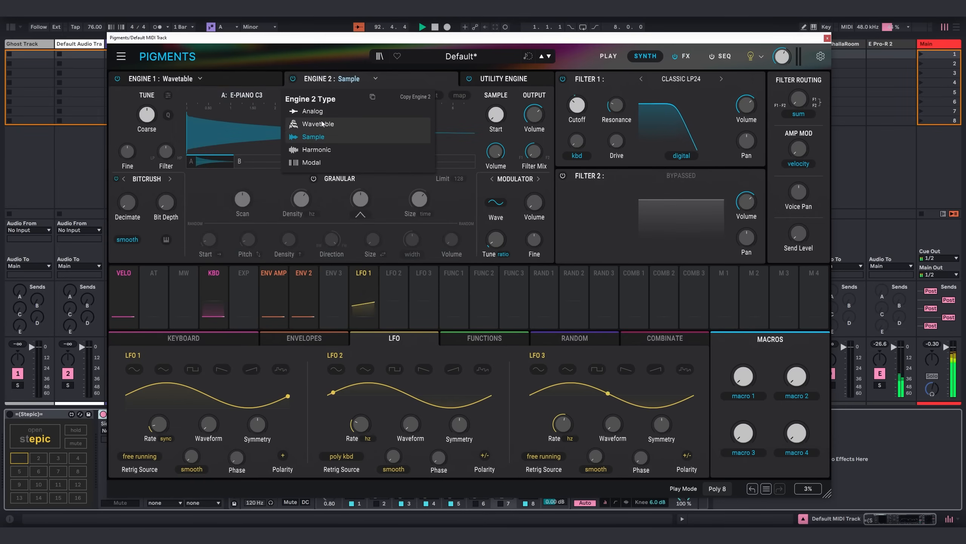
left_click(339, 169)
left_click_drag(341, 161, 341, 128)
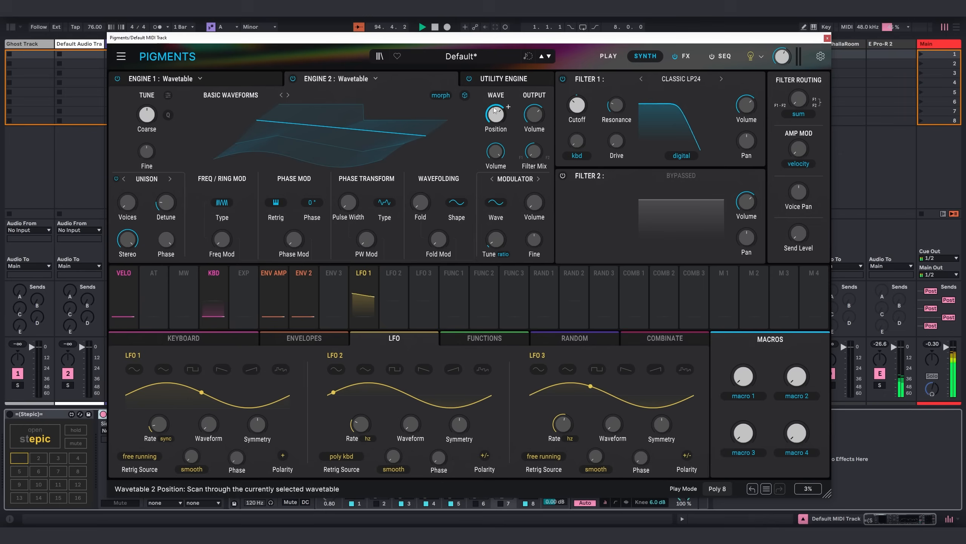
left_click(464, 95)
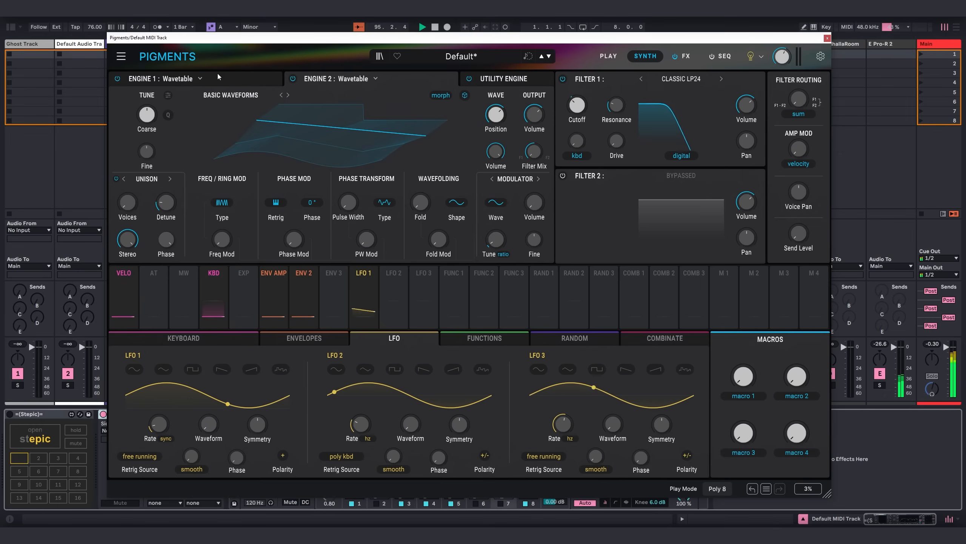
- Return to Engine 1 and assign Velocity to modulate Filter 1's cutoff
left_click(326, 136)
left_click(226, 84)
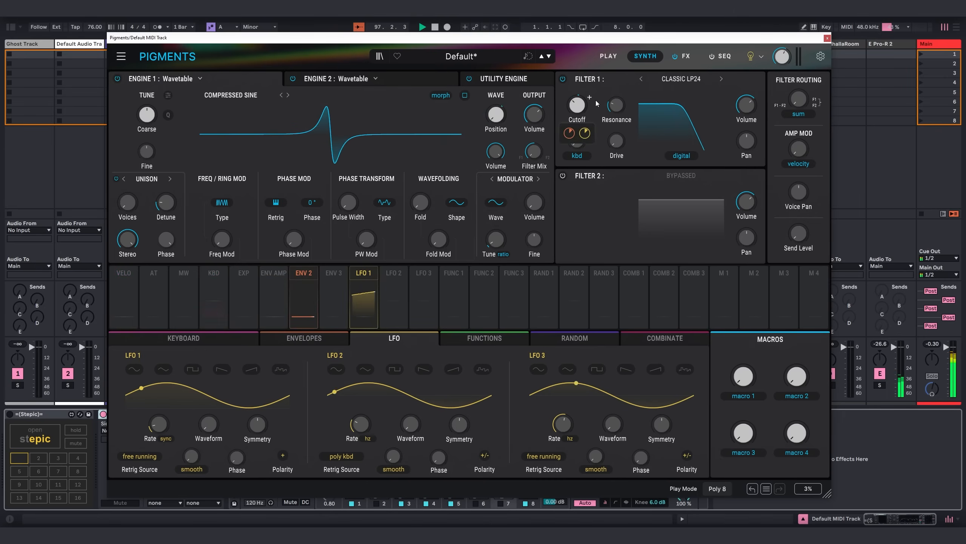
left_click(122, 273)
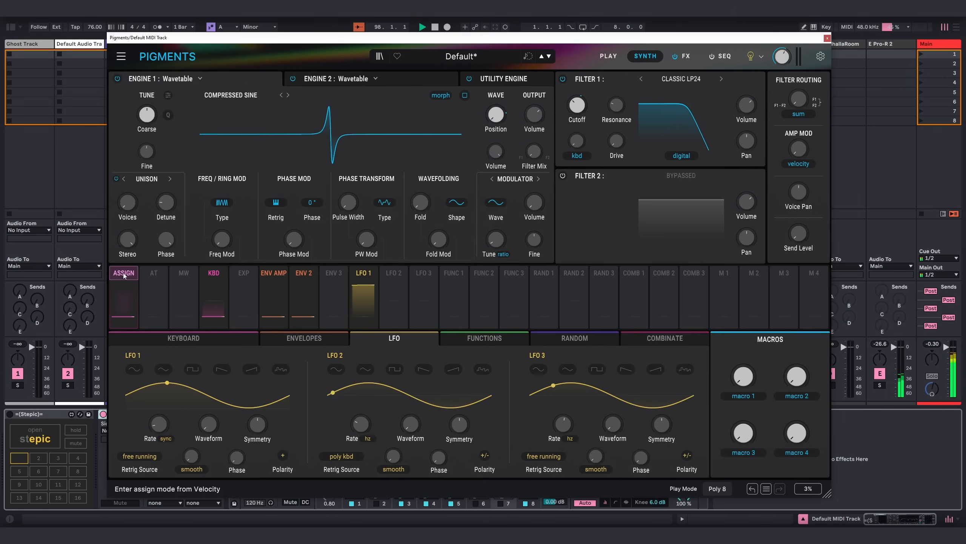
left_click(587, 116)
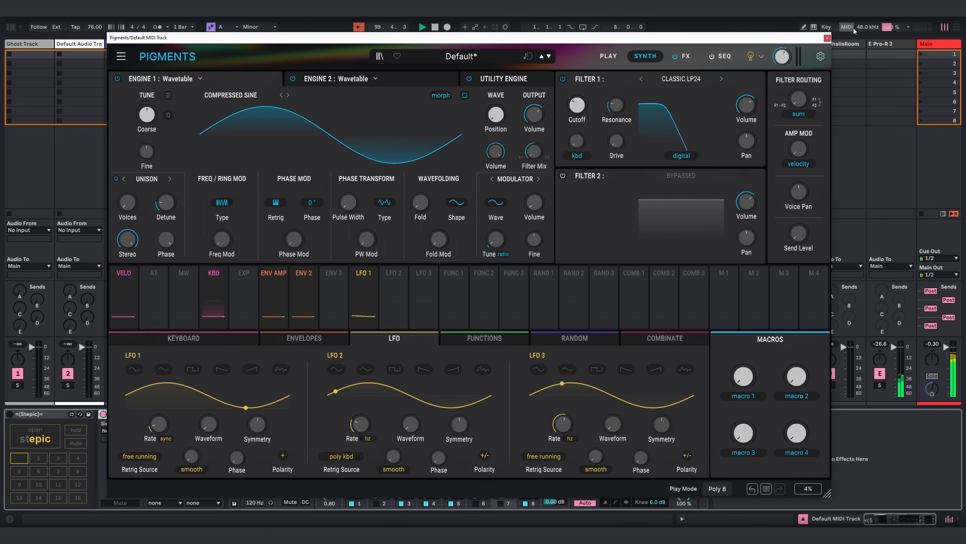
- Remove the default Delay and Reverb effects from the FX A chain
left_click(685, 56)
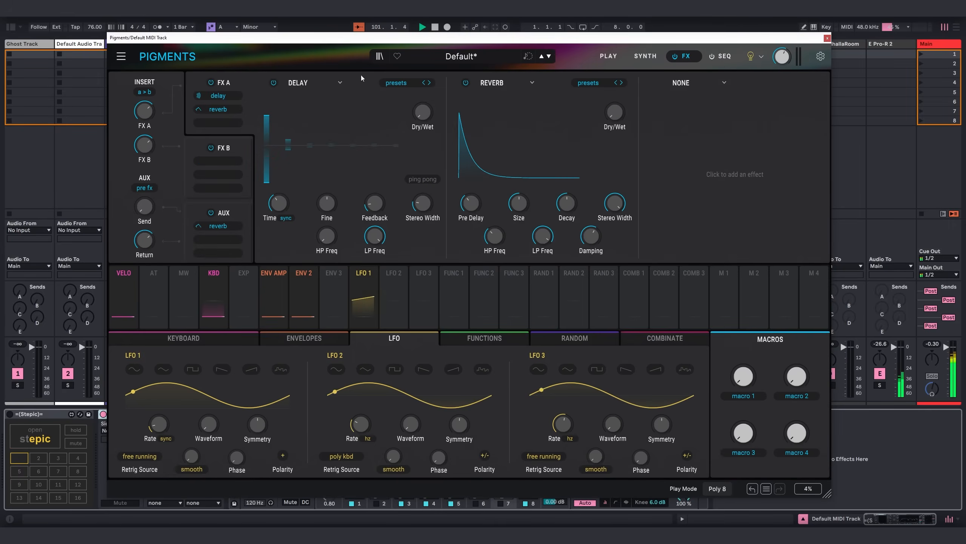
left_click(298, 83)
left_click(391, 115)
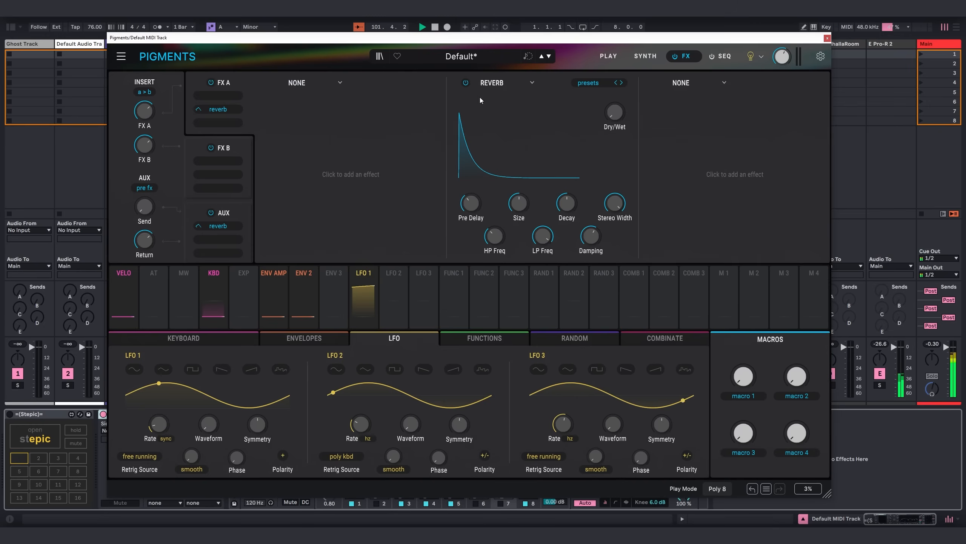
left_click(510, 84)
left_click(574, 118)
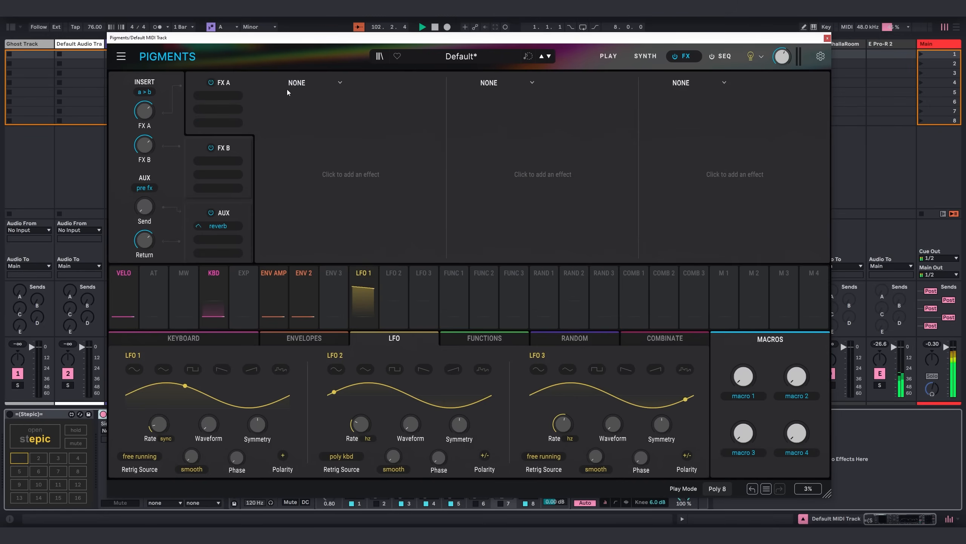
- Load Multiband and Bitcrusher into the first two FX A slots and reduce the Bitcrusher's dry/wet mix
left_click(296, 83)
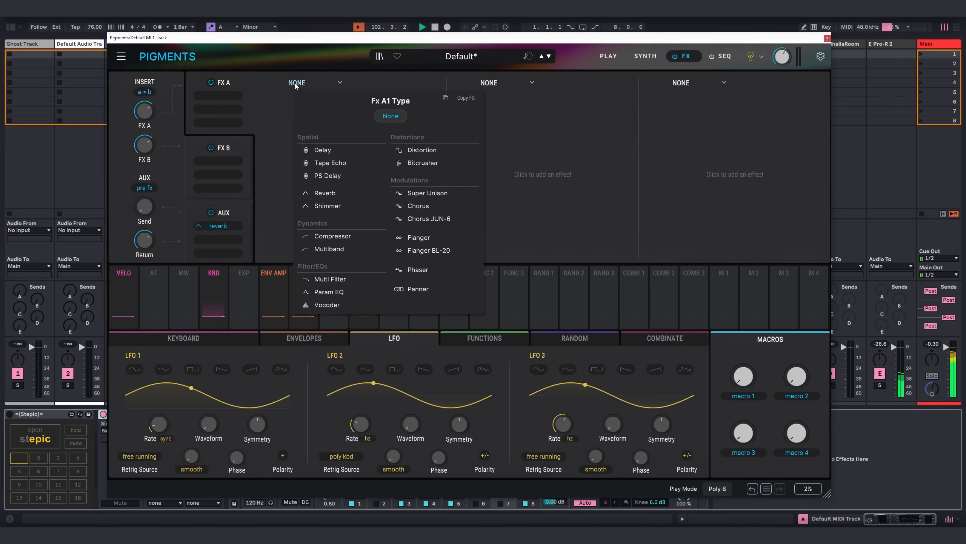
left_click(337, 248)
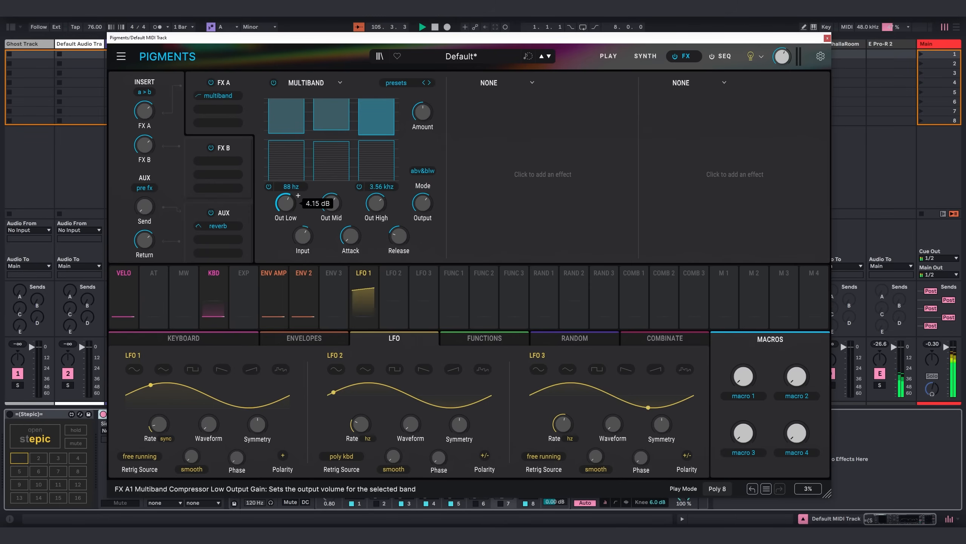
left_click(510, 82)
left_click(621, 163)
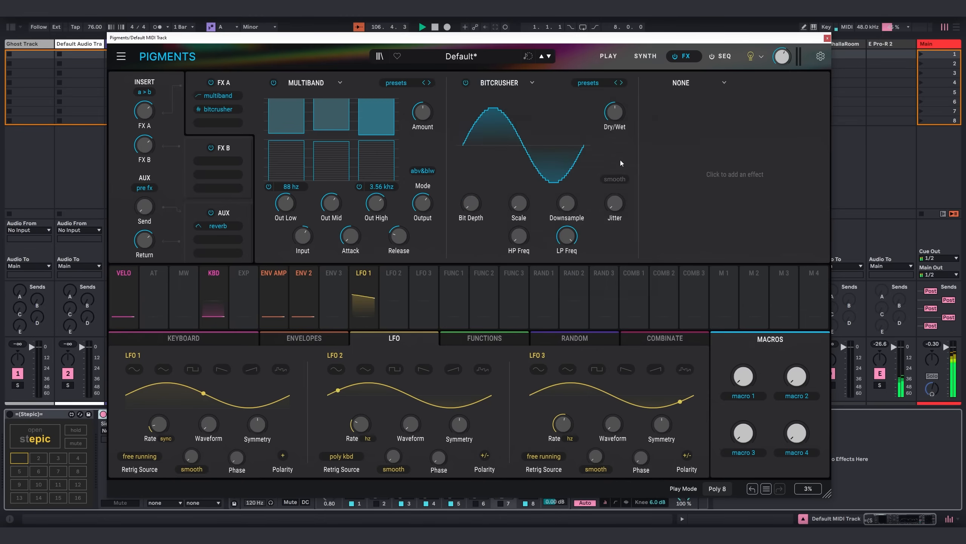
left_click_drag(617, 113, 615, 124)
- Set Random 1 to the Random type with full smoothing, positive polarity and a 1/1 rate, and assign it to the Bitcrusher's Downsample
mouse_move(735, 274)
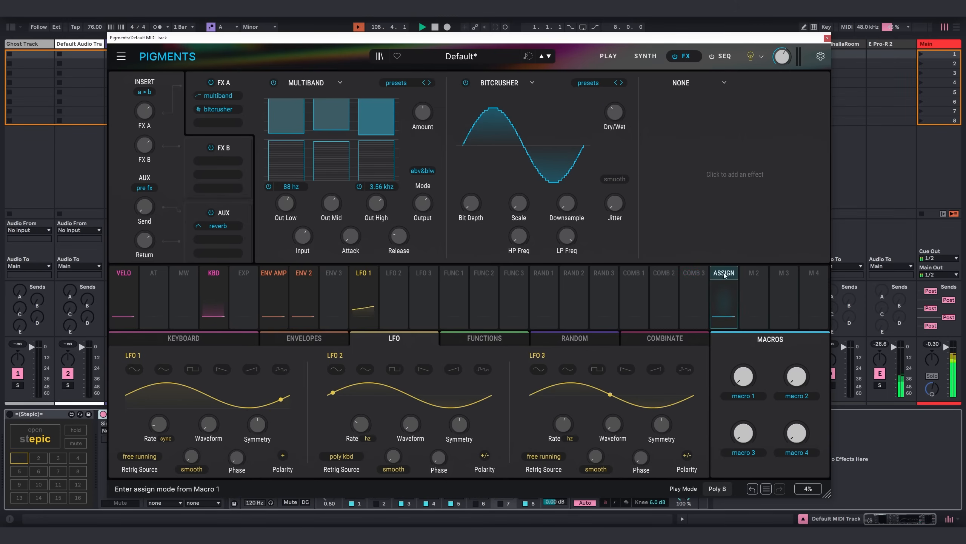
left_click(575, 338)
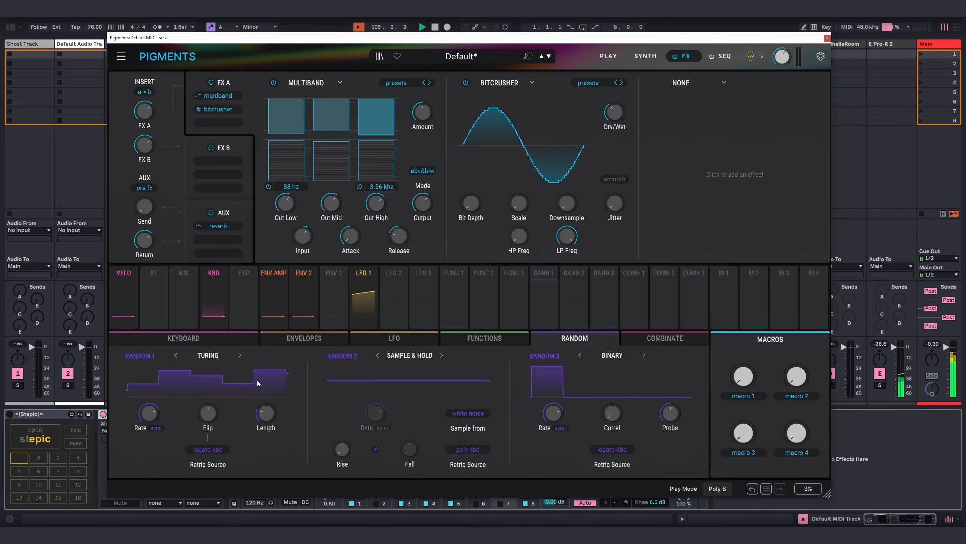
left_click(208, 355)
left_click(193, 386)
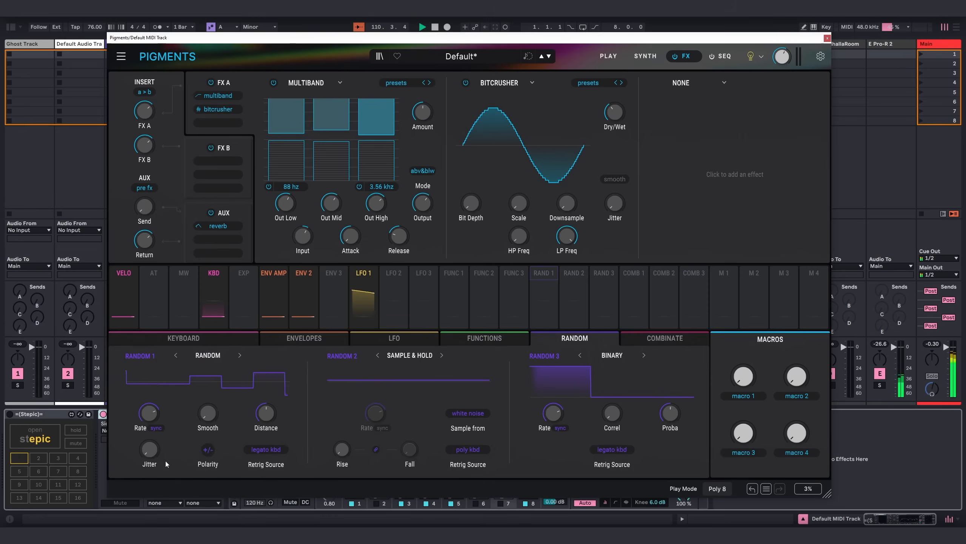
left_click(207, 448)
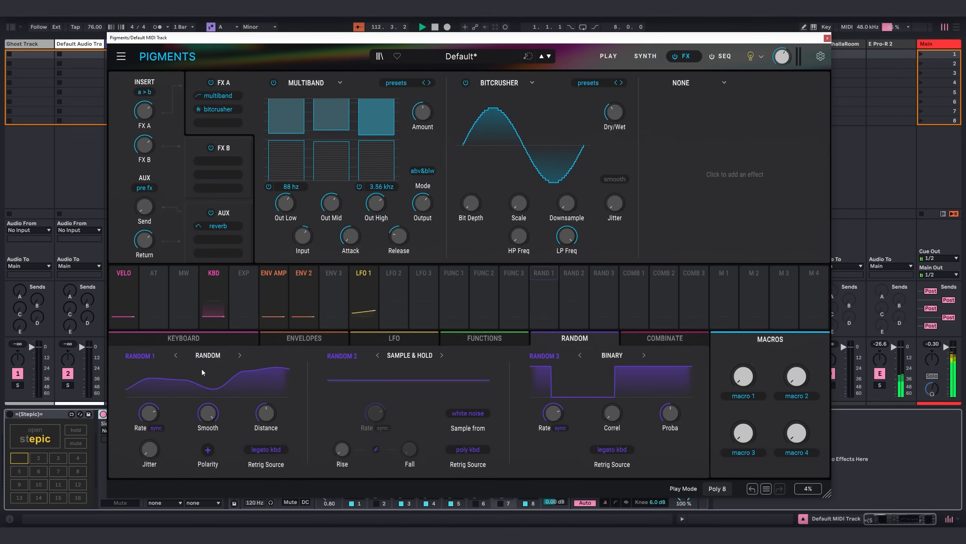
mouse_move(161, 405)
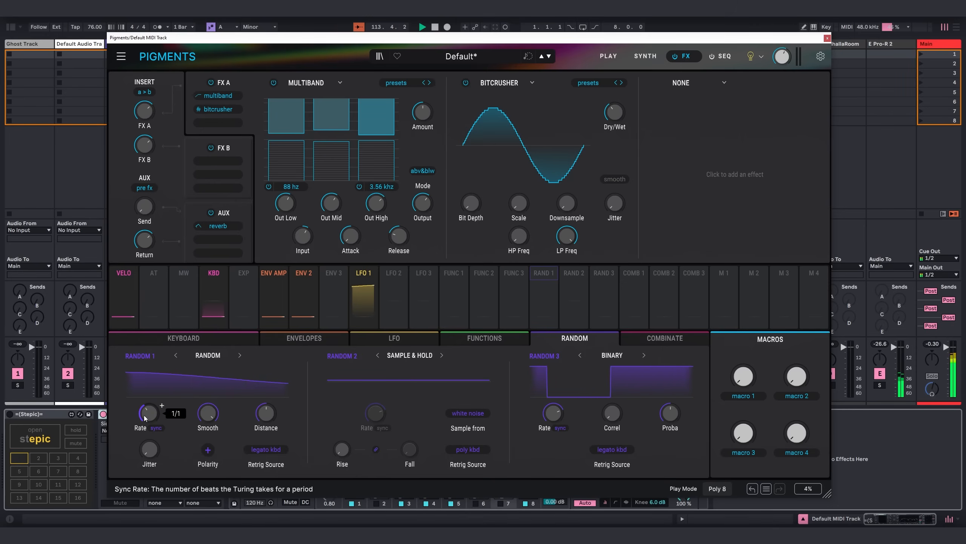
left_click(544, 273)
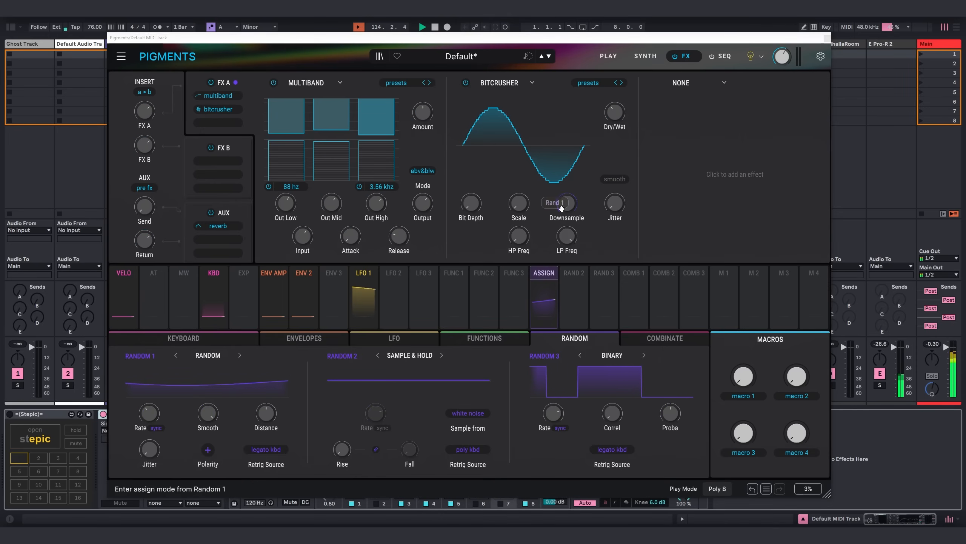
left_click(576, 228)
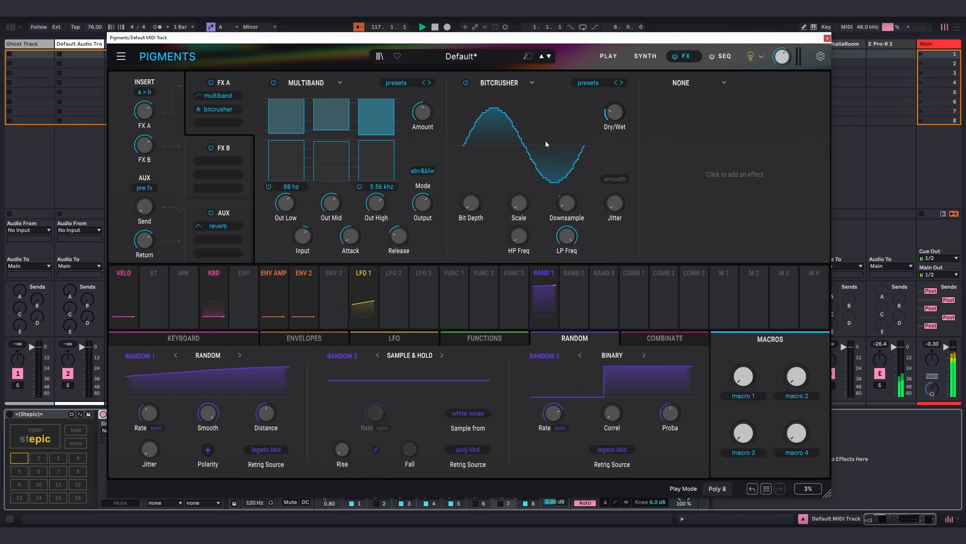
- Add a Delay to the first FX B slot in ping pong mode, with more feedback and a 42% dry/wet mix
left_click(228, 152)
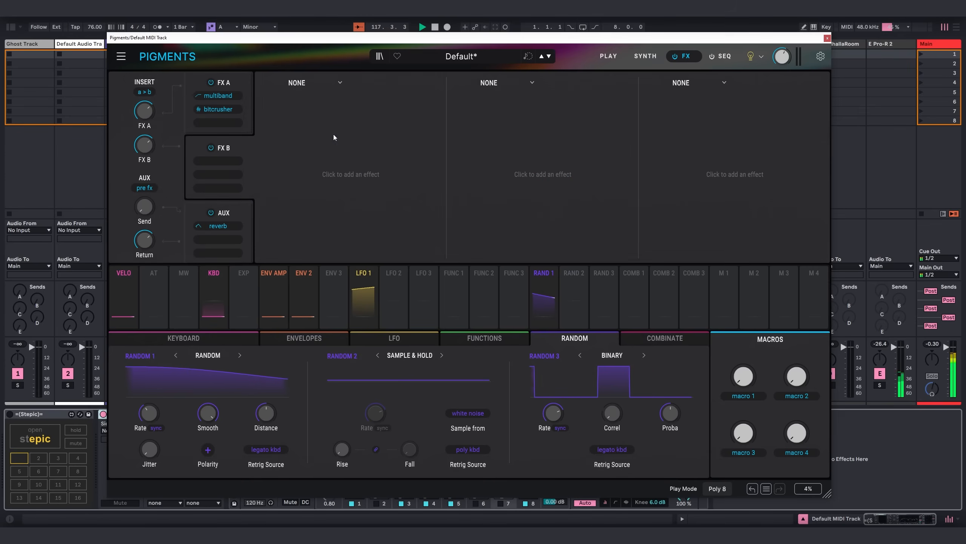
left_click(317, 86)
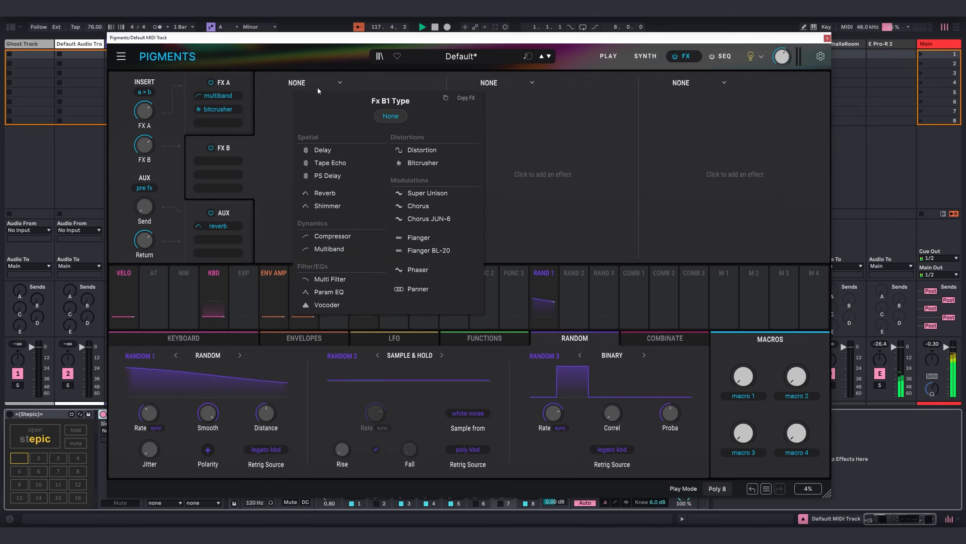
left_click(338, 149)
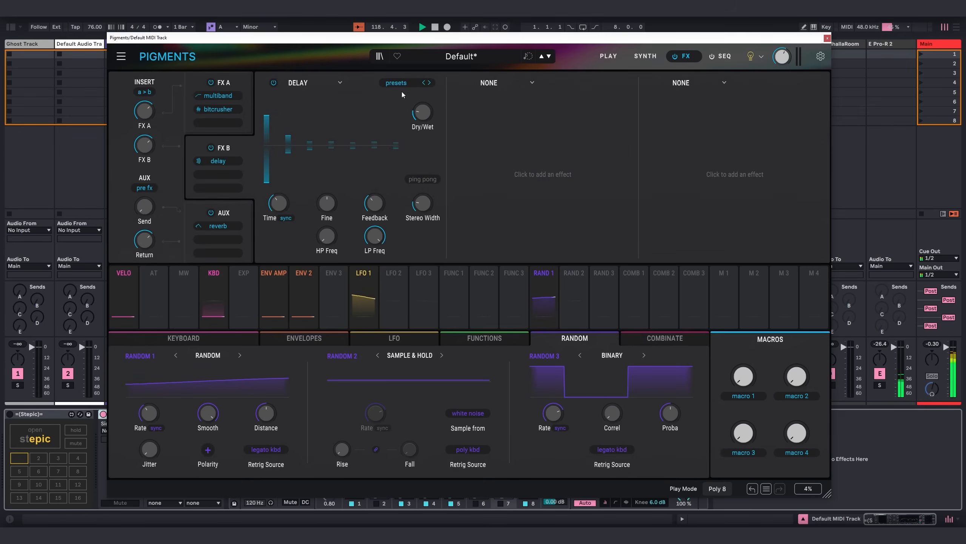
left_click(423, 179)
left_click_drag(375, 203, 375, 192)
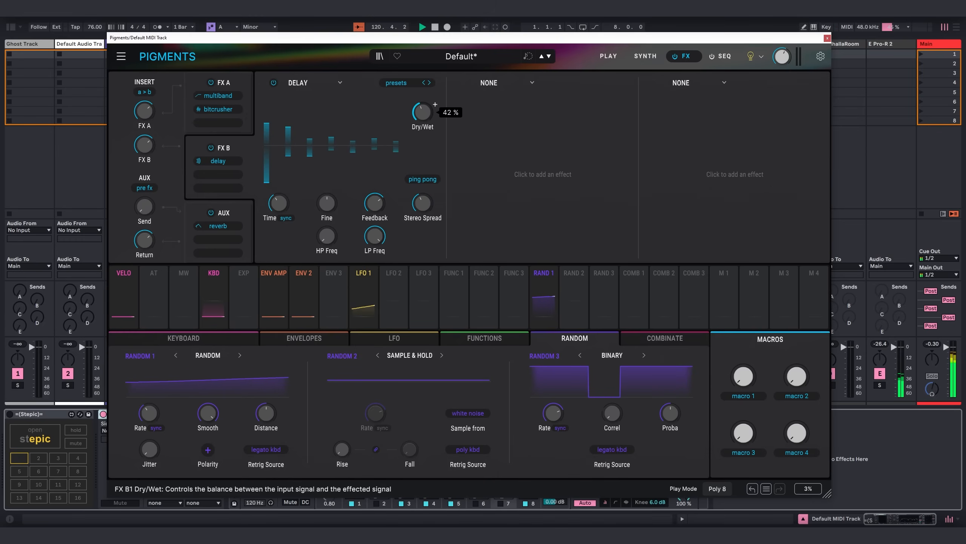
- Add Reverb and Shimmer to the remaining FX B slots and lower the Shimmer's dry/wet mix
left_click(505, 83)
left_click(531, 194)
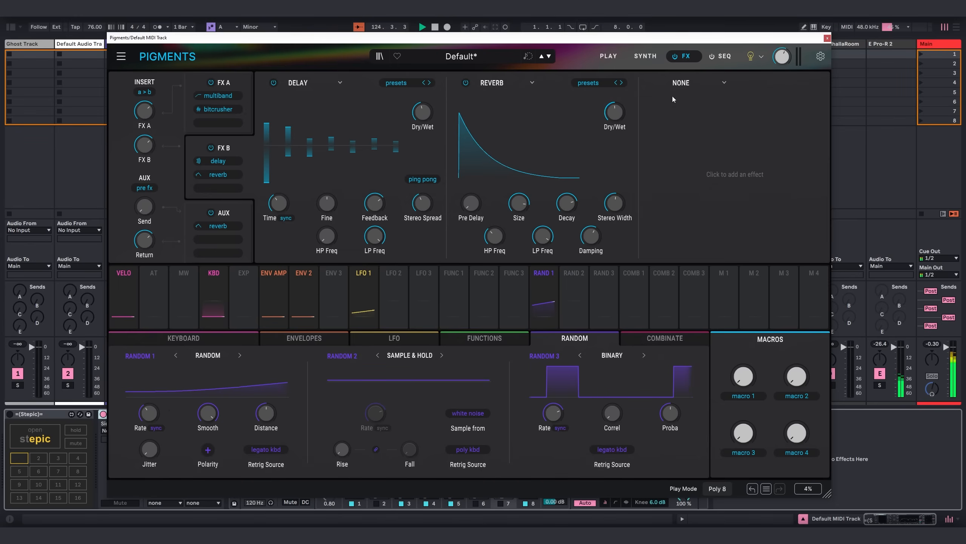
left_click(693, 88)
left_click(688, 201)
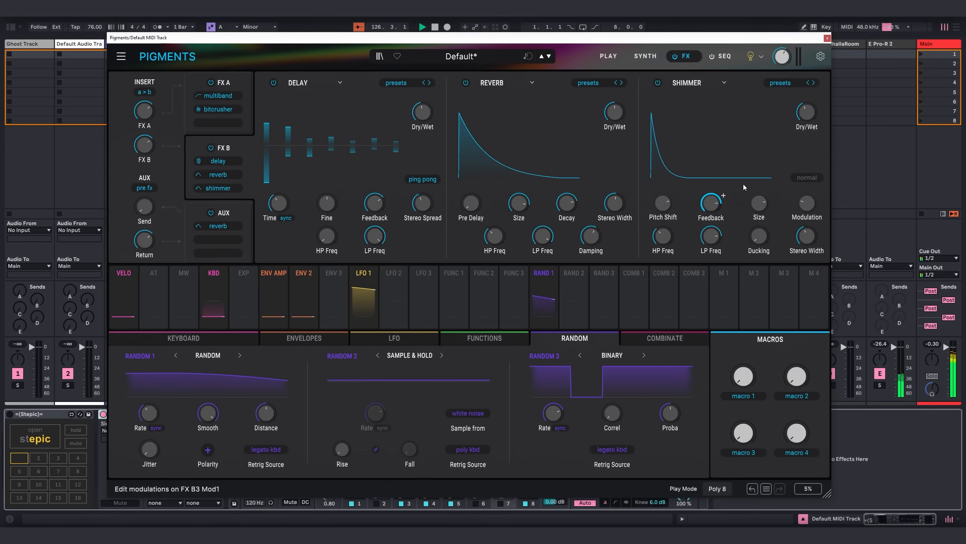
left_click_drag(818, 112, 819, 137)
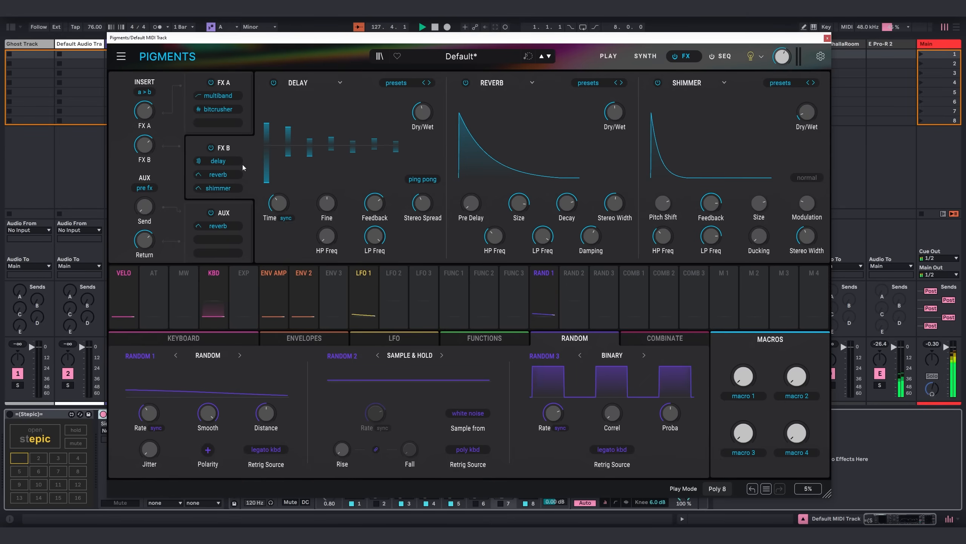
- Close the Pigments window, turn the Stepic device on, and route track 7's output to Synth Bus
left_click(827, 38)
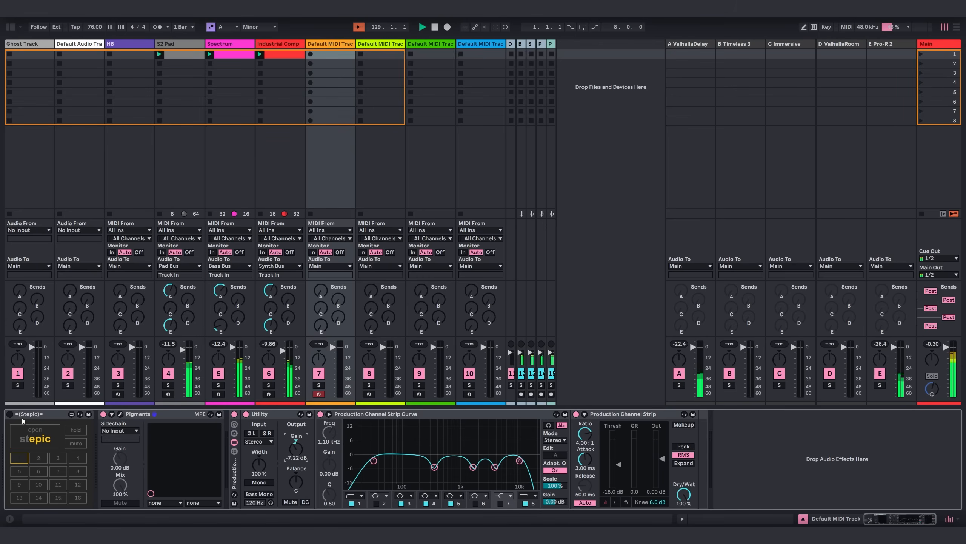
left_click(10, 415)
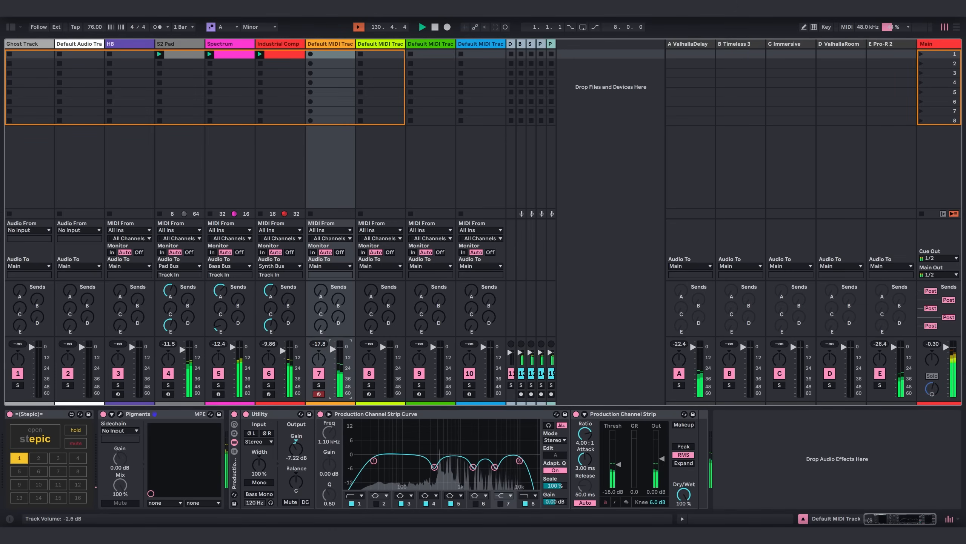
left_click(330, 266)
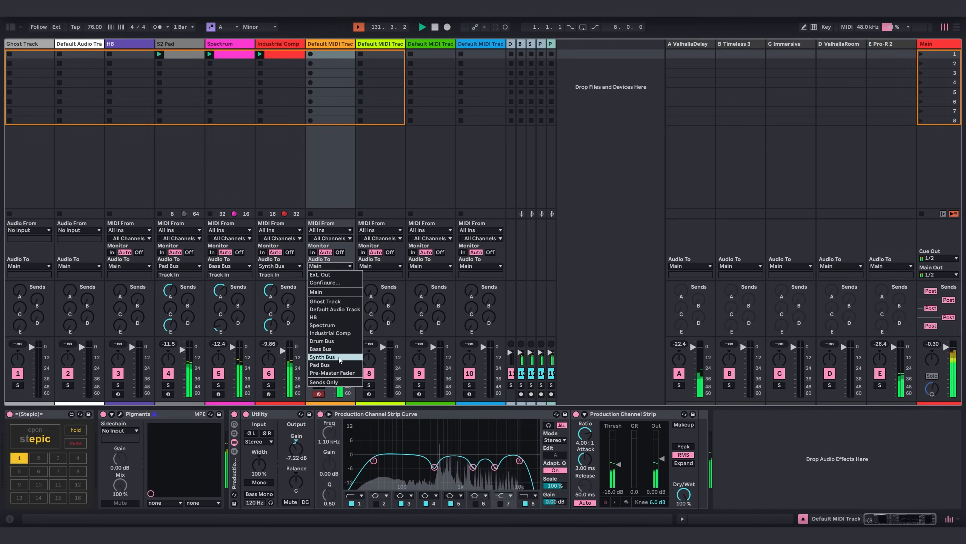
left_click(328, 358)
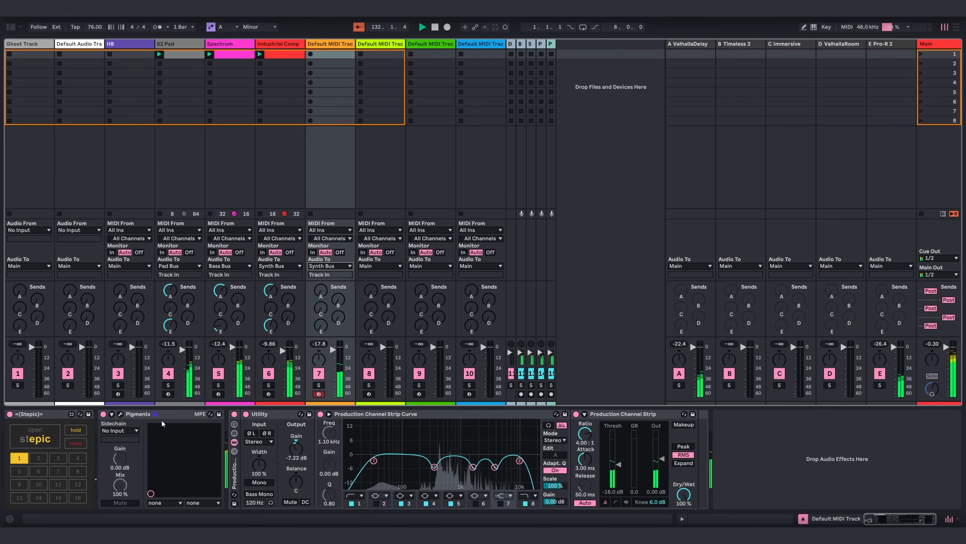
- Reopen Pigments, increase the FX B delay's stereo spread and raise its dry/wet mix to 69%
left_click(120, 414)
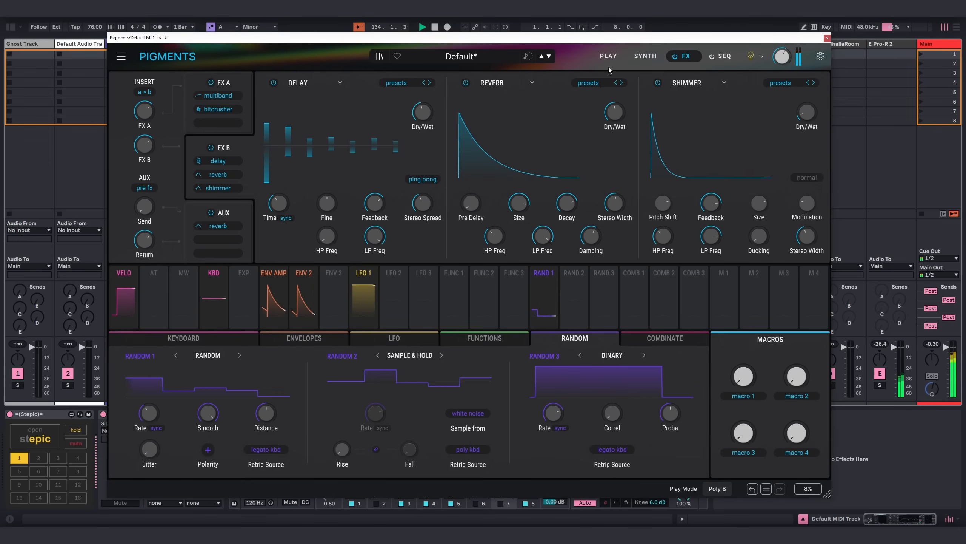
mouse_move(423, 123)
left_click_drag(422, 120, 421, 118)
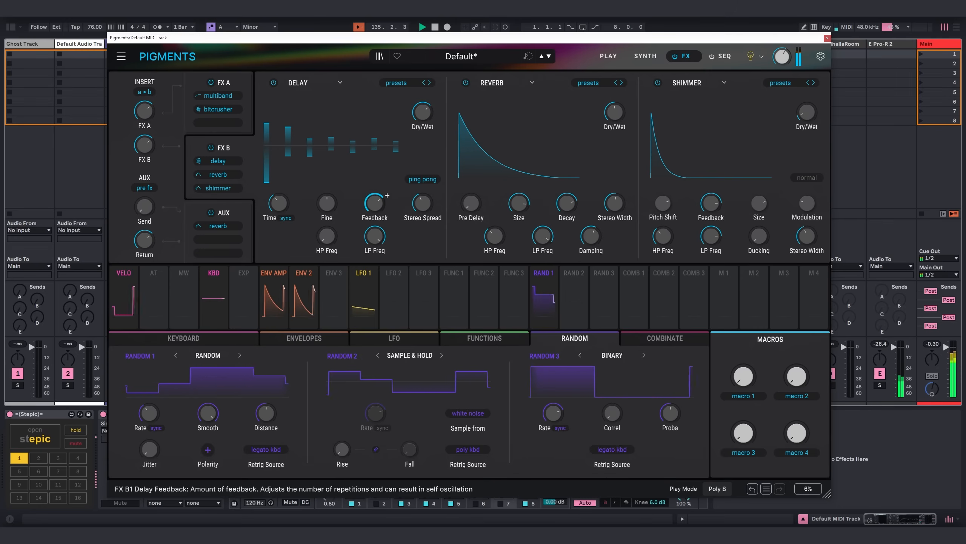
mouse_move(374, 203)
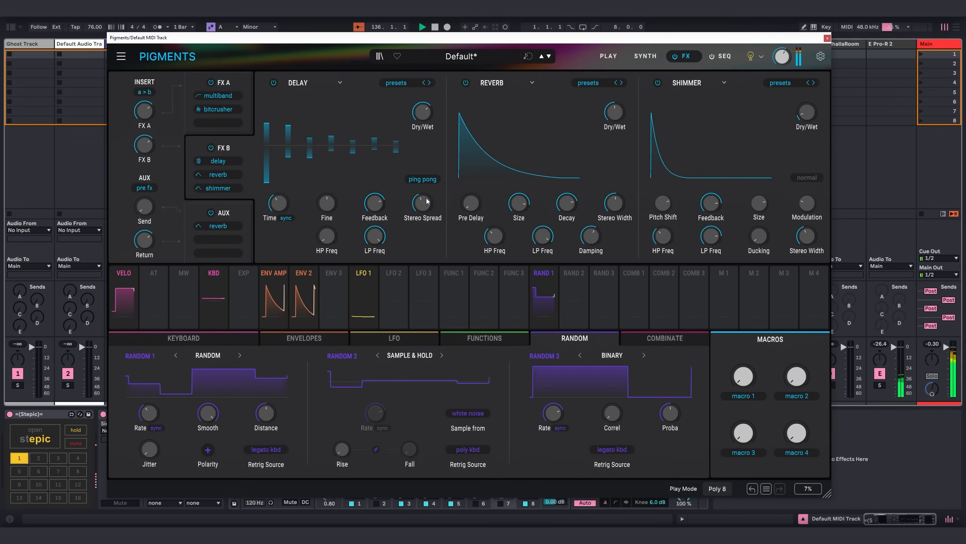
left_click_drag(422, 116, 422, 113)
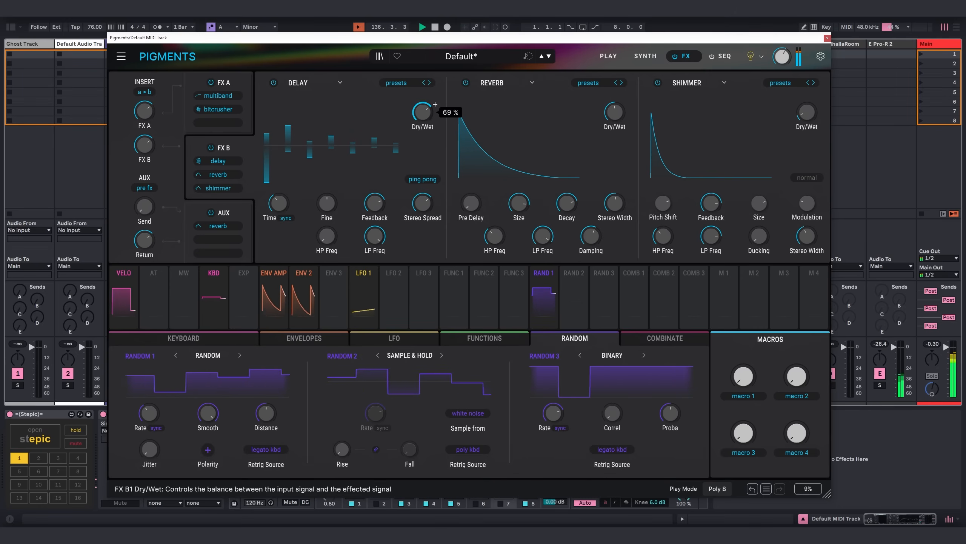
left_click(828, 39)
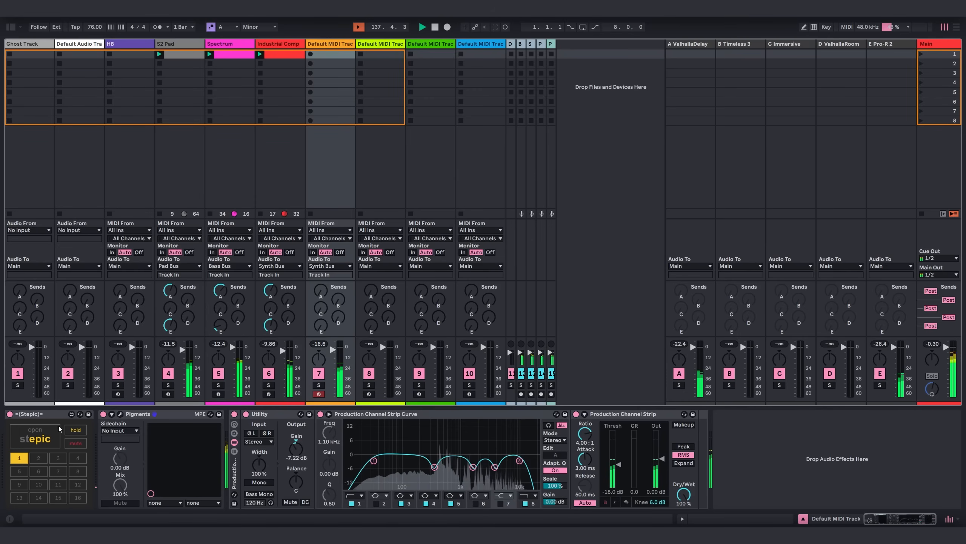
- Reopen Pigments and review the wavetable settings of Engine 1 and Engine 2
left_click(120, 414)
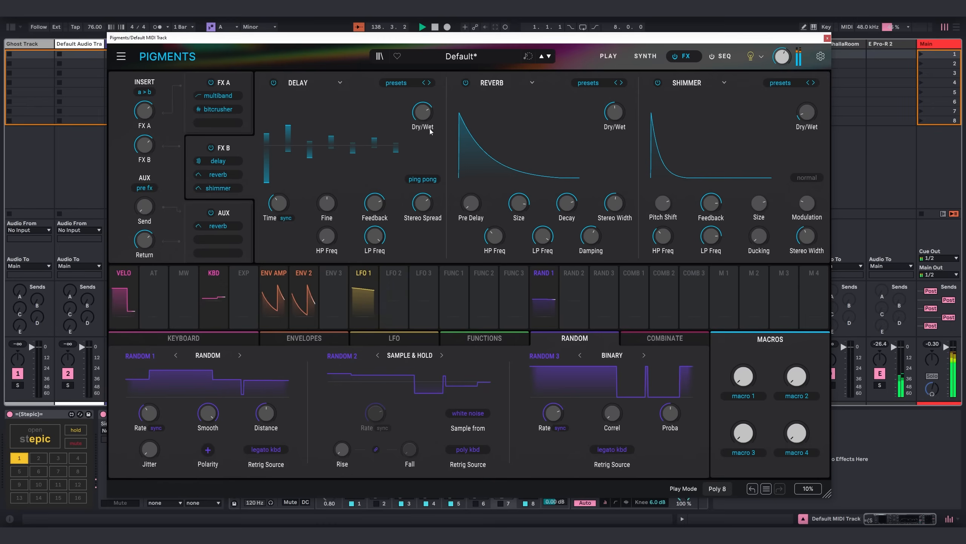
left_click(645, 55)
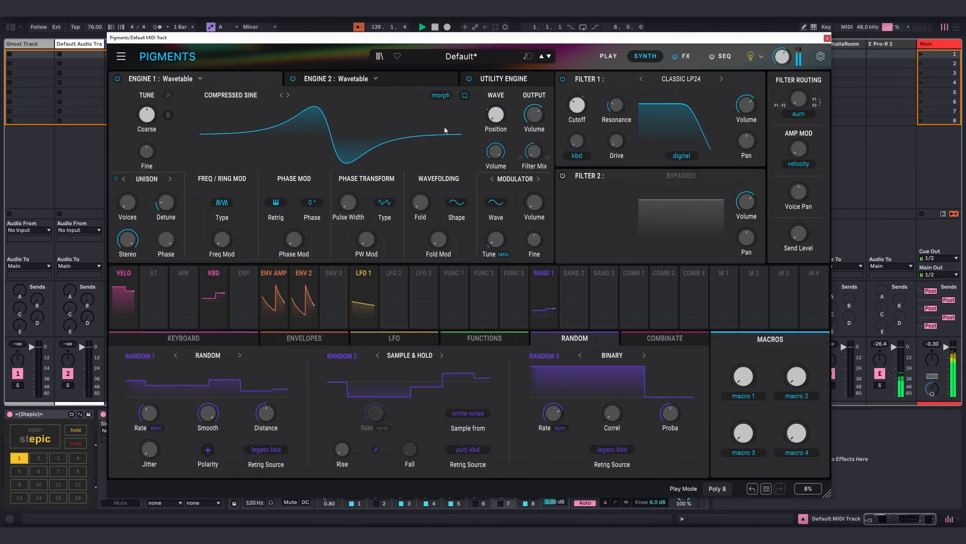
left_click(401, 75)
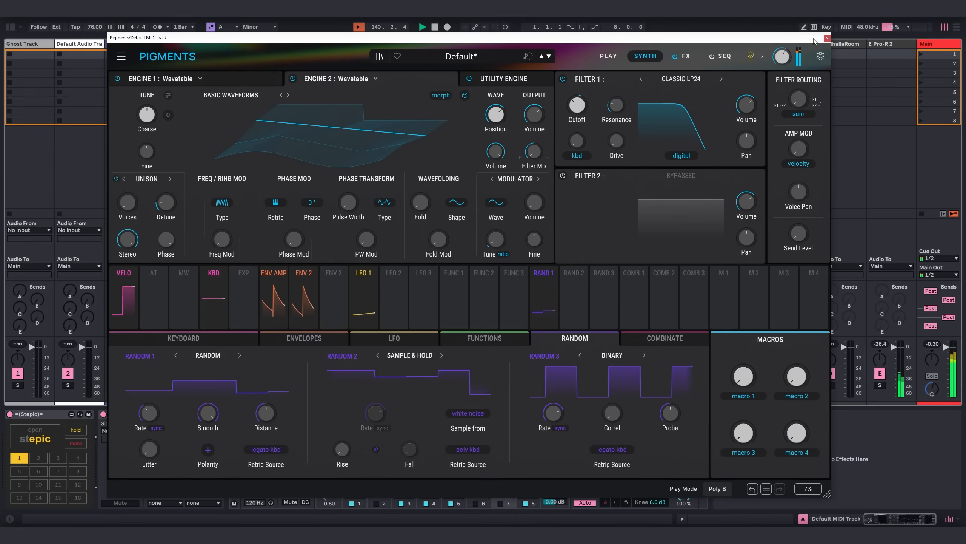
- Close the Pigments window and raise track 7's send A to ValhallaDelay and send E to Pro-R 2
left_click(827, 38)
mouse_move(318, 295)
left_mouse_down()
mouse_move(318, 282)
mouse_move(318, 289)
left_mouse_up()
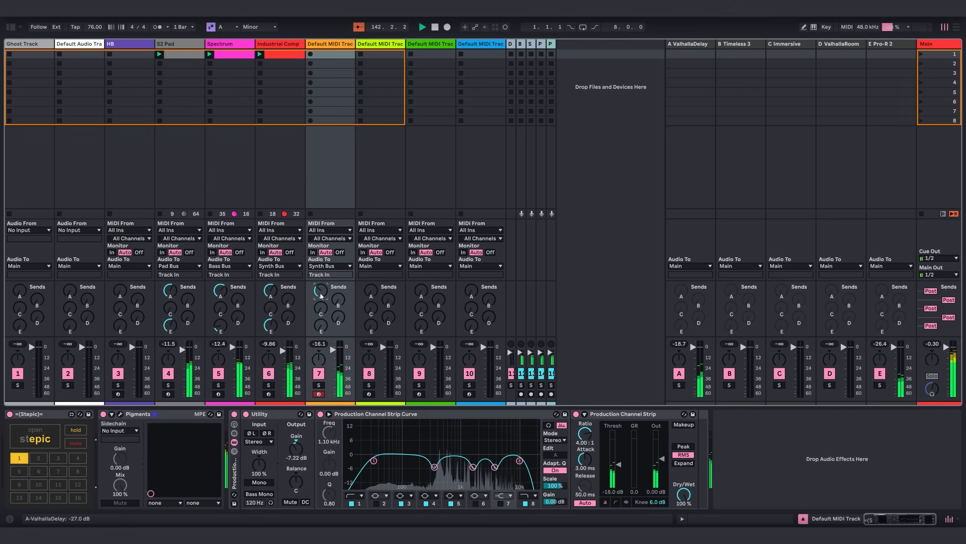
left_click_drag(322, 329, 322, 318)
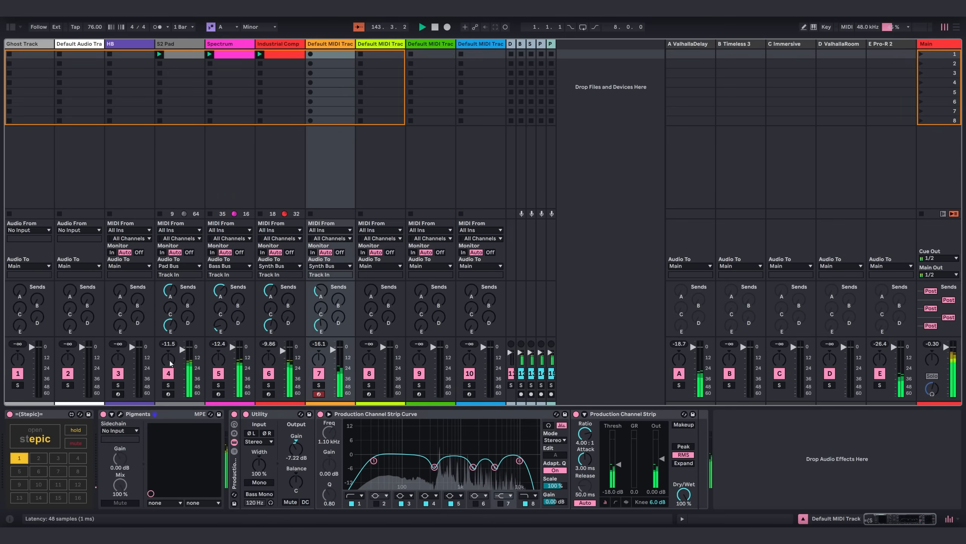
- Reopen Pigments, enable the Utility Engine's oscillator, try its triangle wave and set it back to sine
left_click(123, 414)
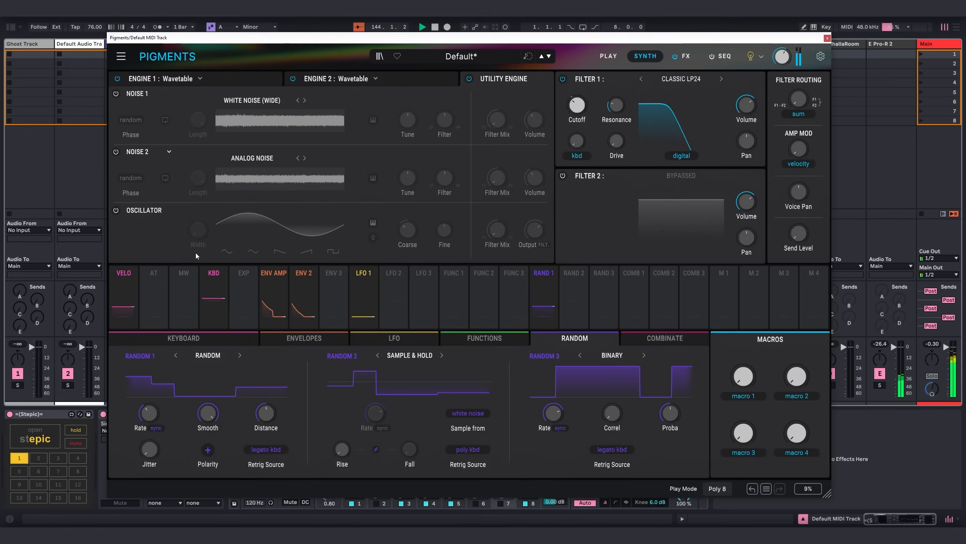
left_click(115, 210)
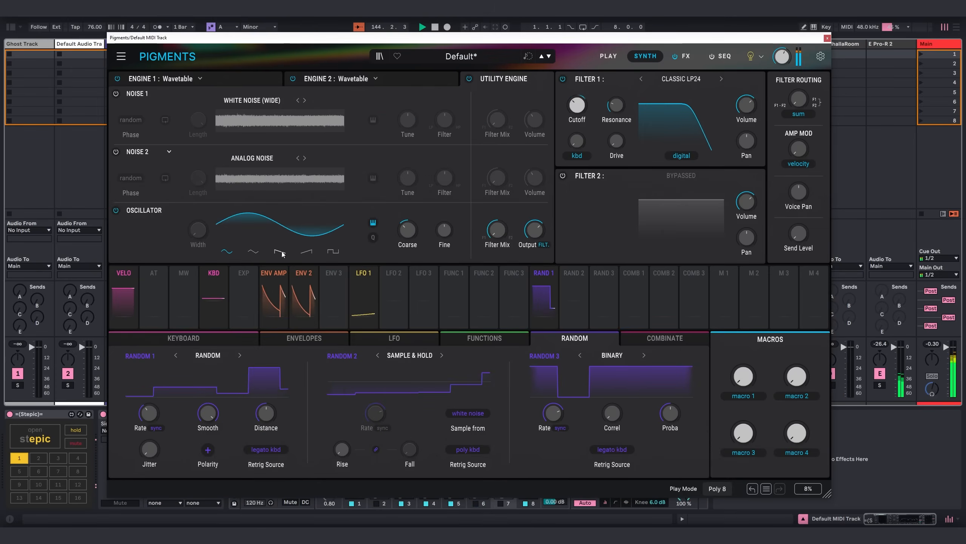
left_click(255, 253)
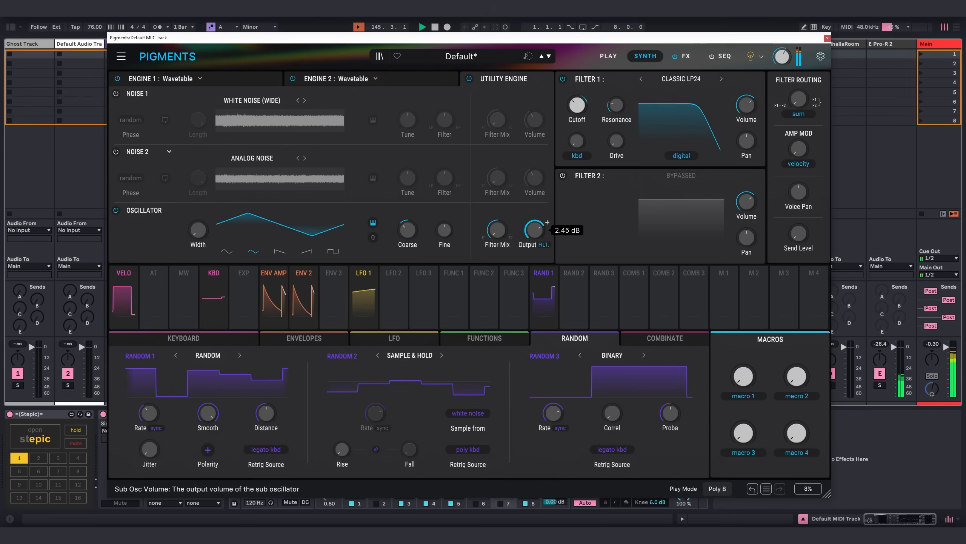
left_click(225, 252)
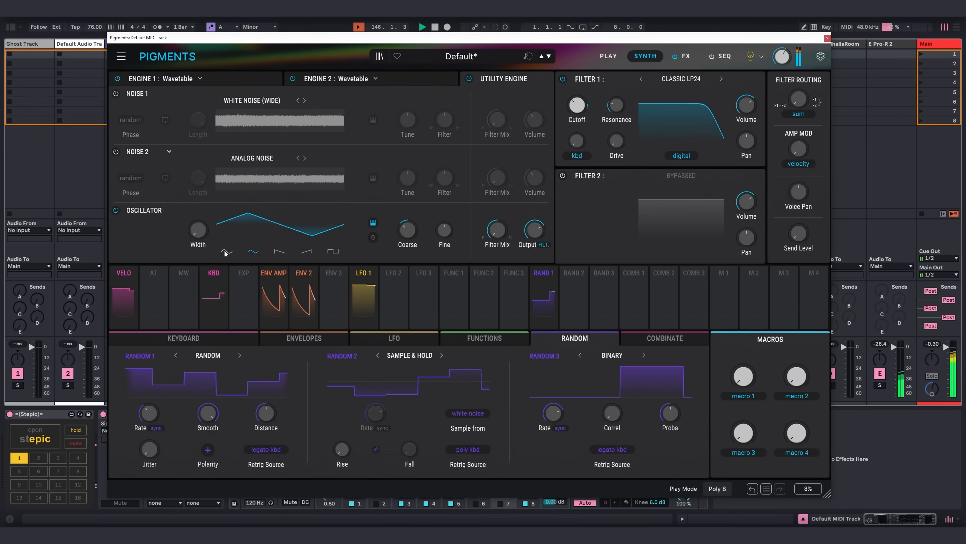
- Close Pigments and raise the Utility gain on track 7 to -4.44 dB
left_click(827, 38)
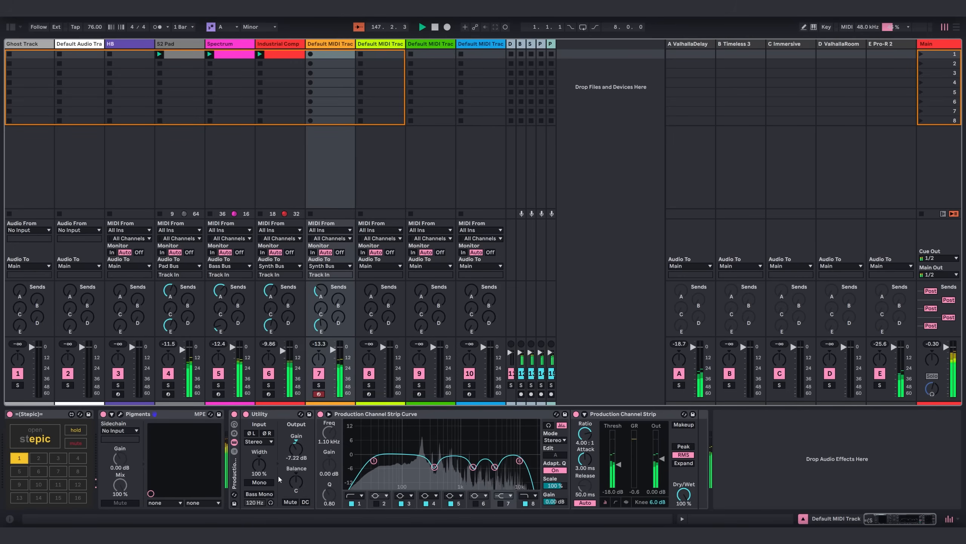
double_click(296, 448)
left_click_drag(289, 451, 290, 461)
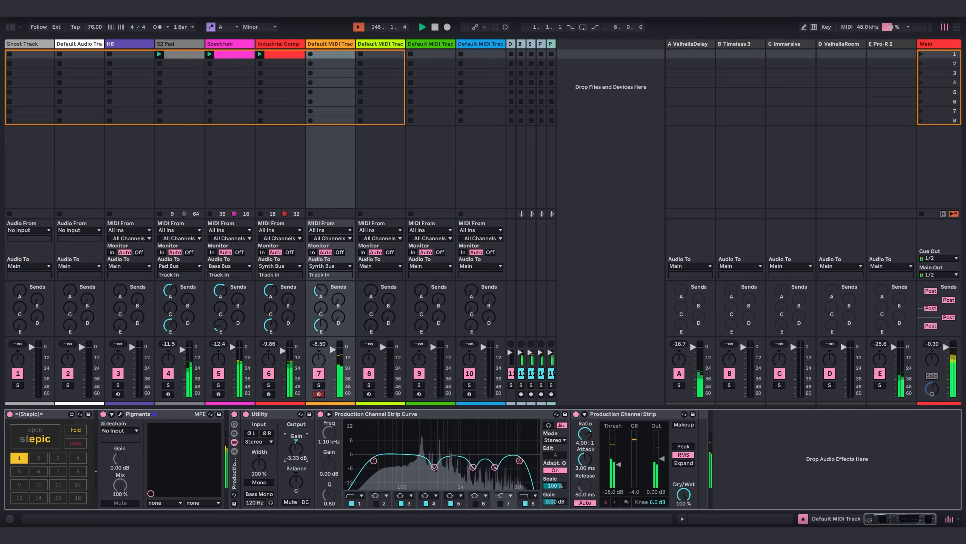
- Reopen Pigments on track 7 and review Engine 2, Engine 1 and LFO 1's modulation routings before closing it
left_click(120, 414)
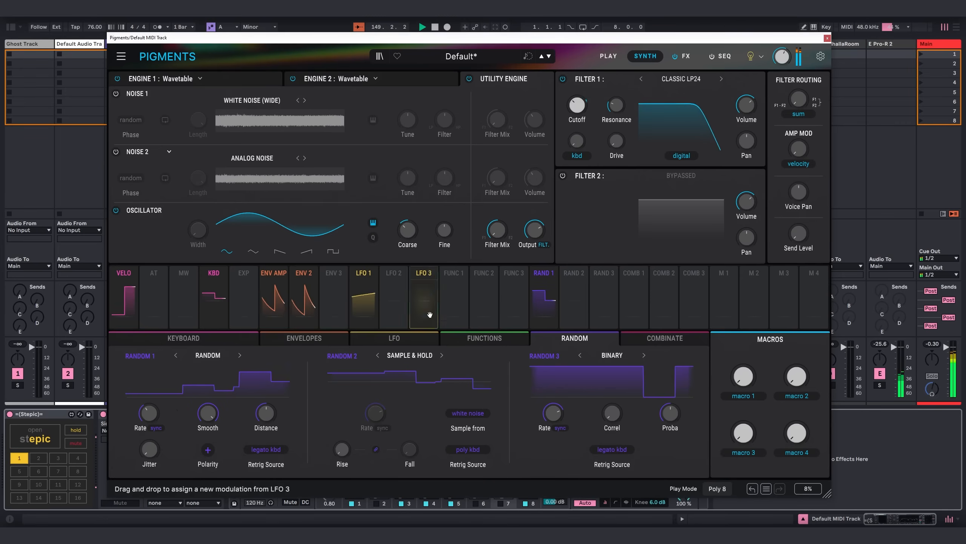
left_click(359, 80)
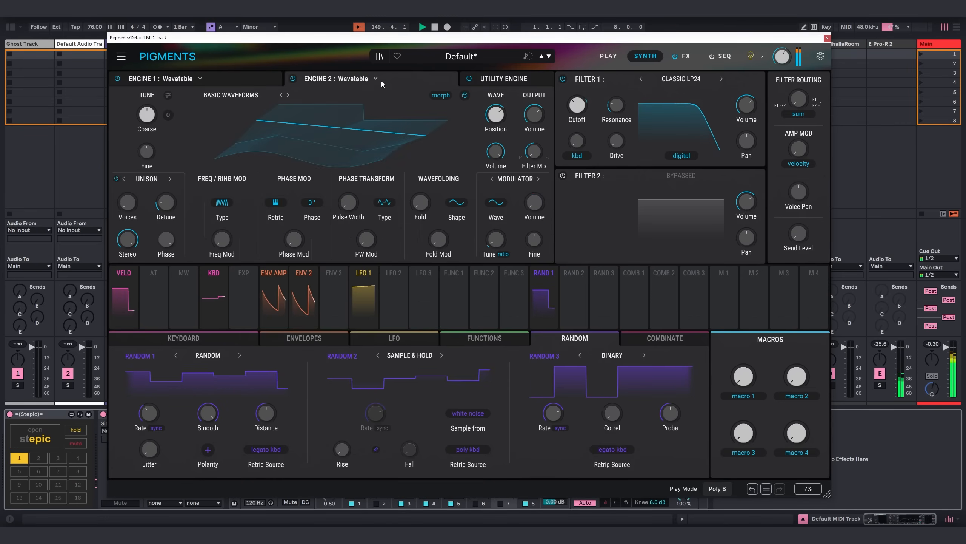
left_click(260, 80)
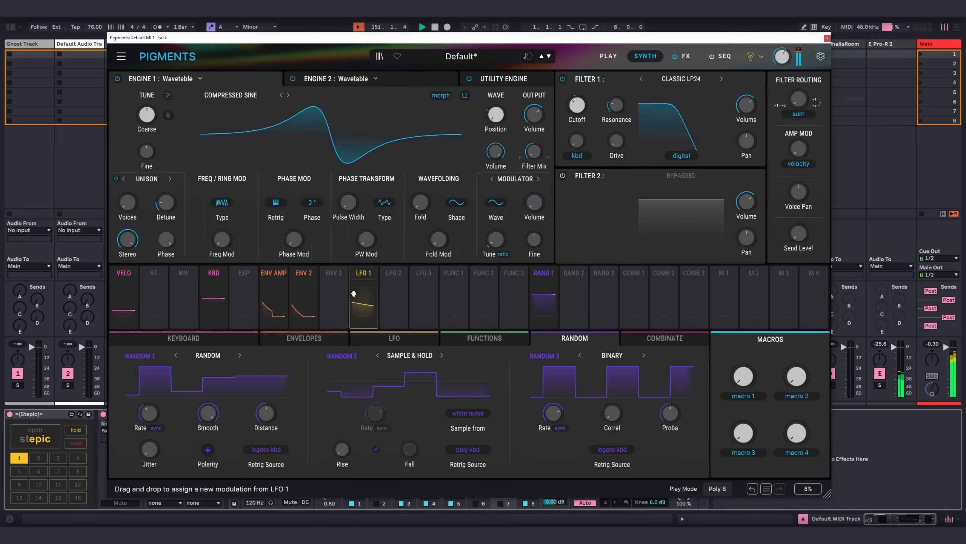
left_click(364, 276)
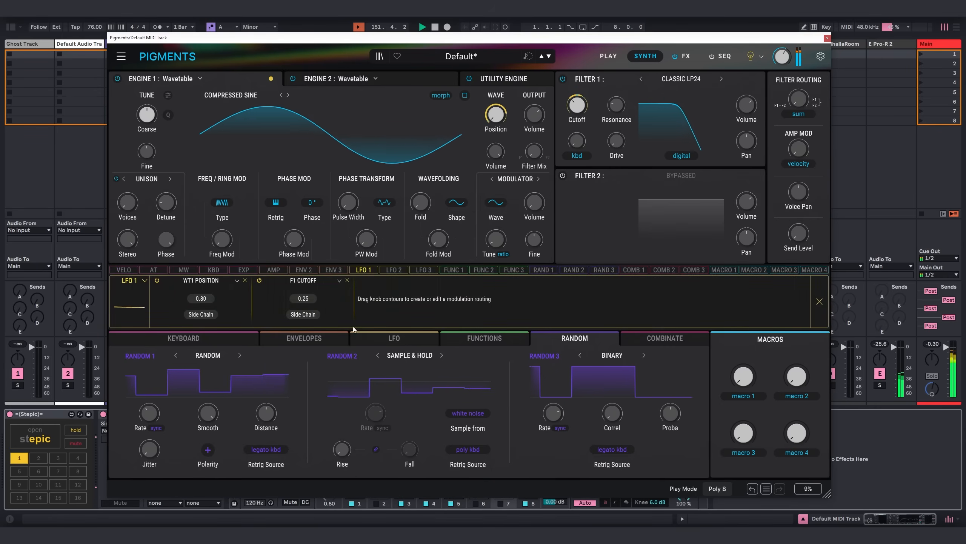
left_click(820, 301)
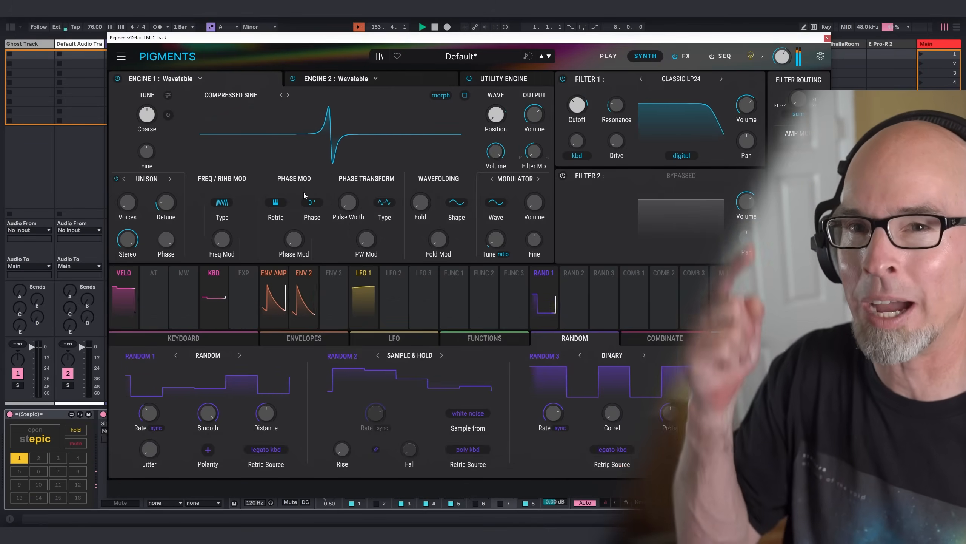
left_click_drag(534, 40, 445, 32)
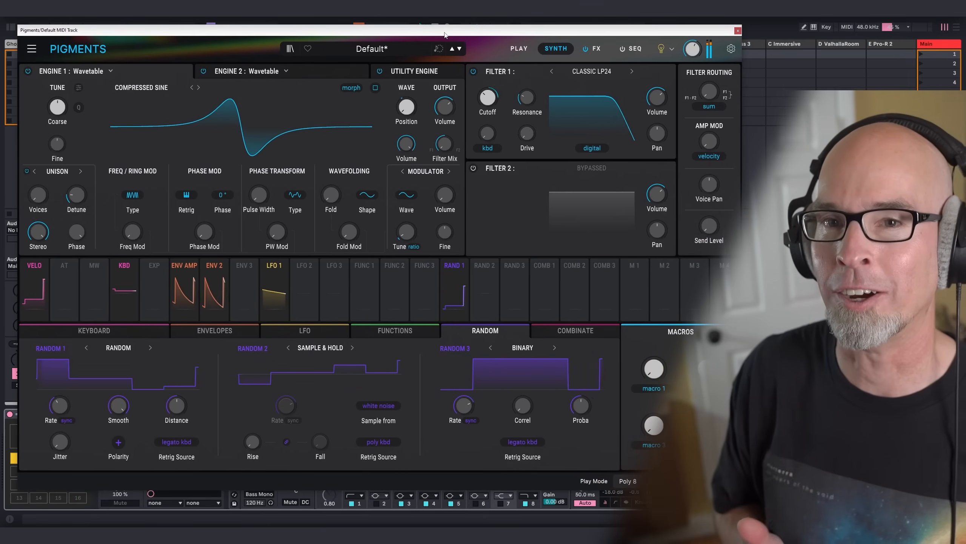
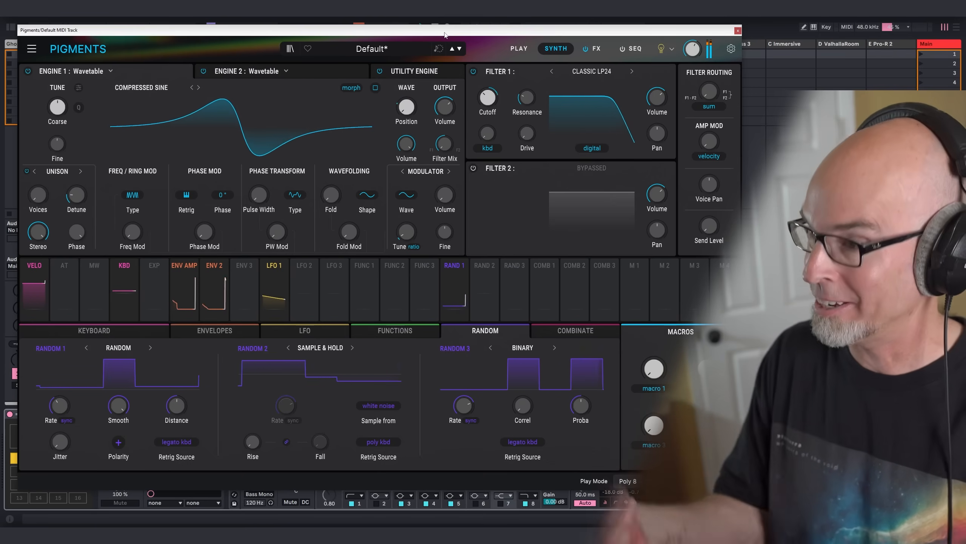
left_click(738, 31)
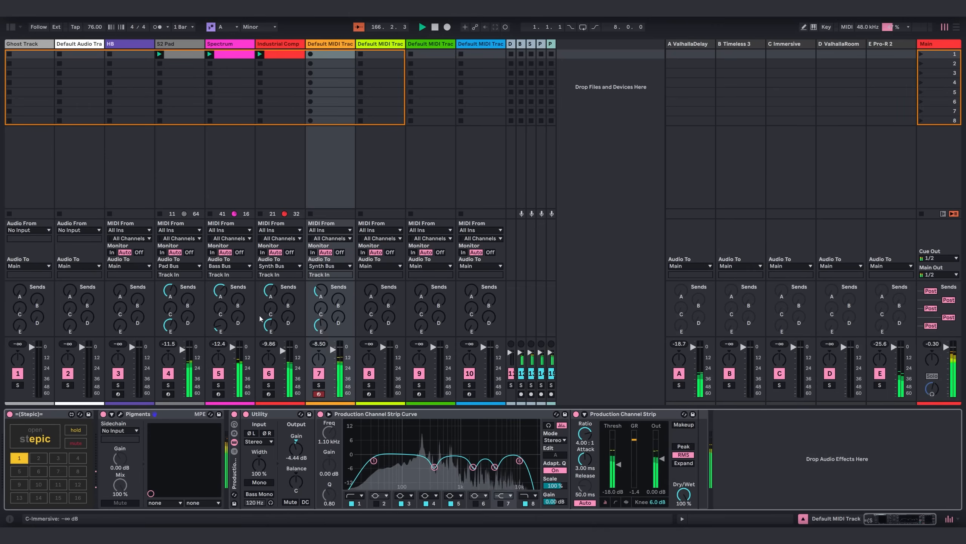
- Review the instruments on tracks 4 to 7, viewing Serum 2 on S2 Pad and Pigments on track 7
left_click(167, 376)
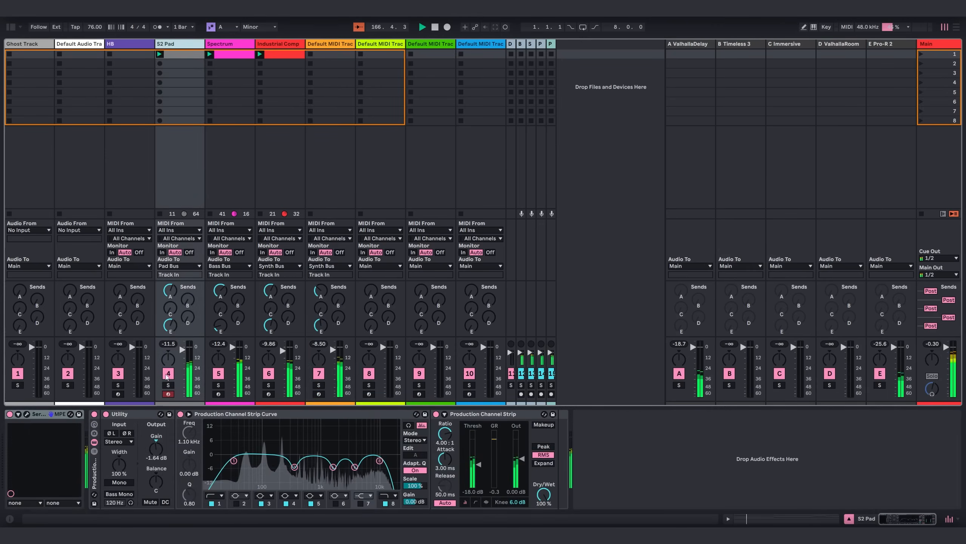
left_click(27, 414)
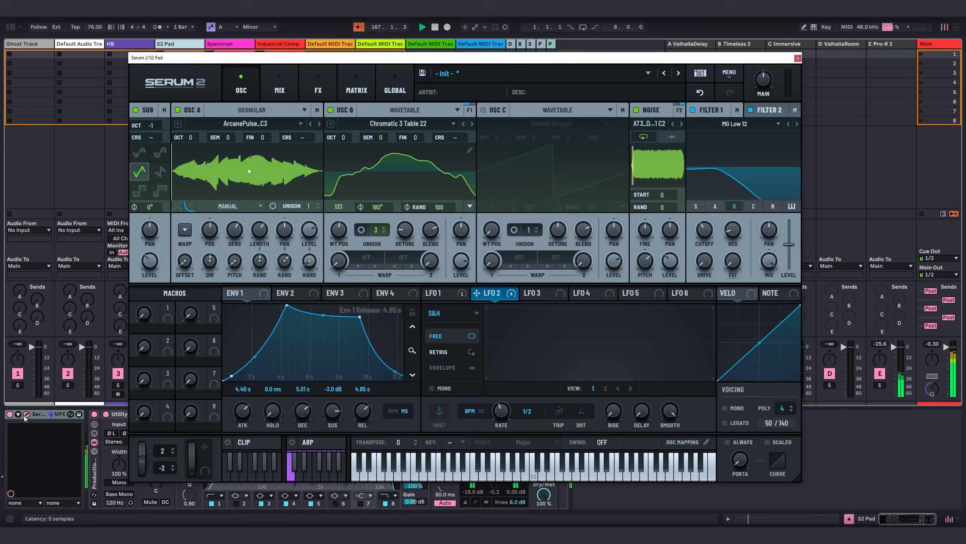
left_click(798, 58)
left_click(229, 45)
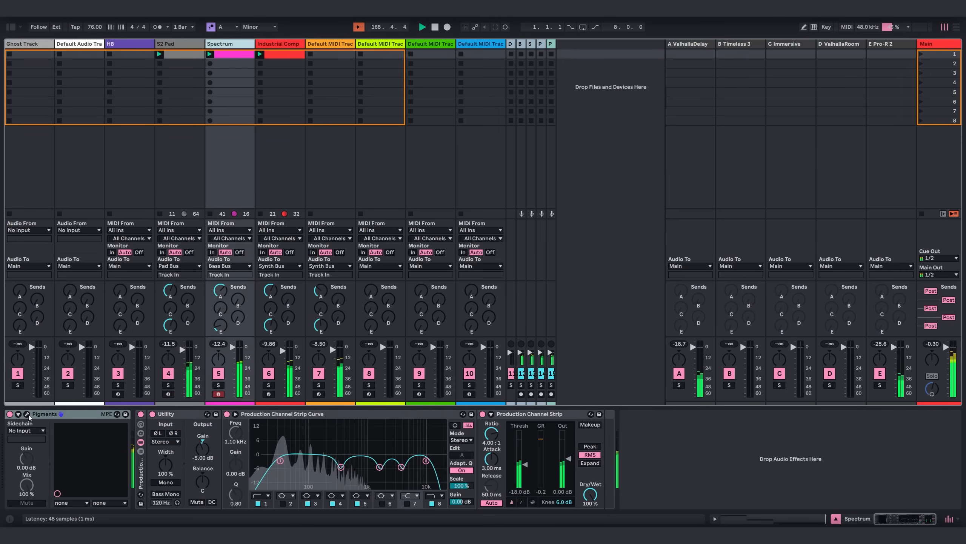
left_click(275, 89)
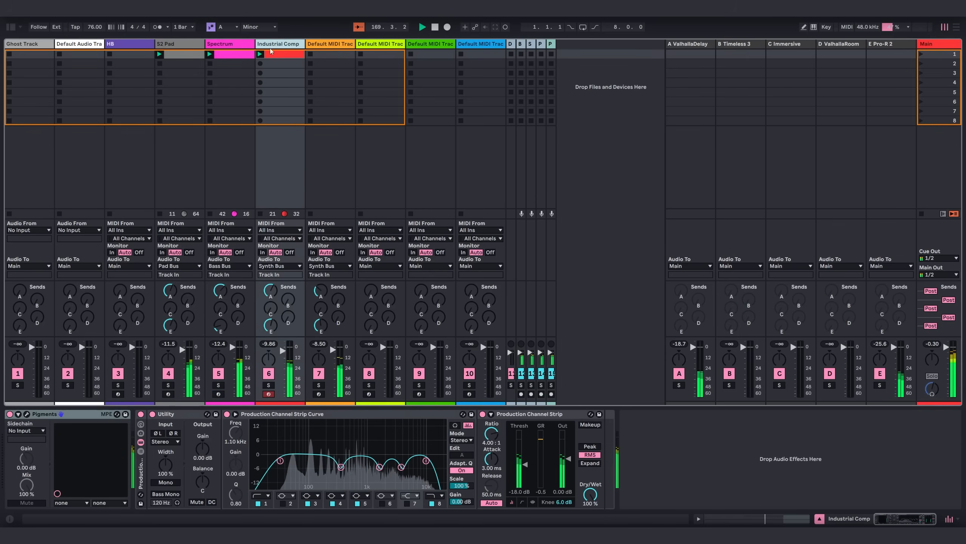
left_click(333, 69)
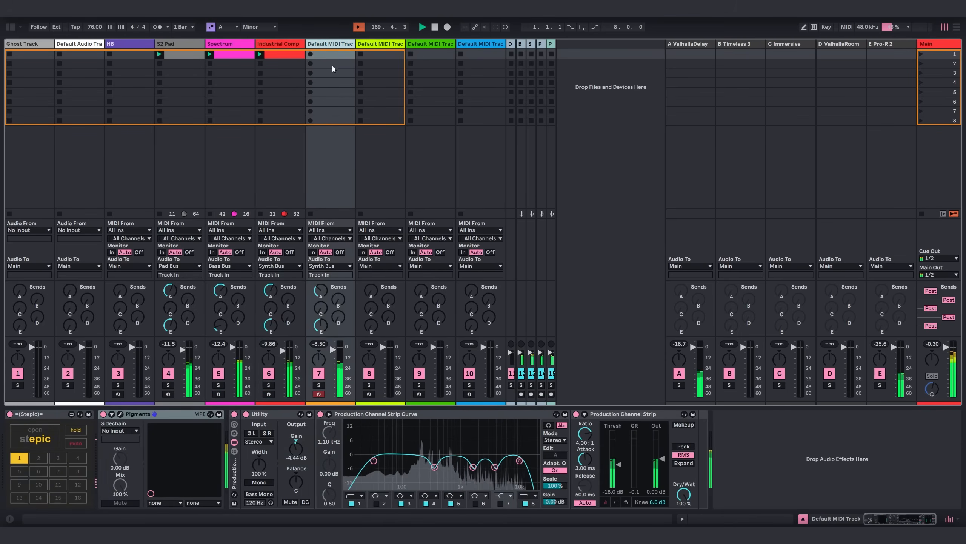
left_click(120, 414)
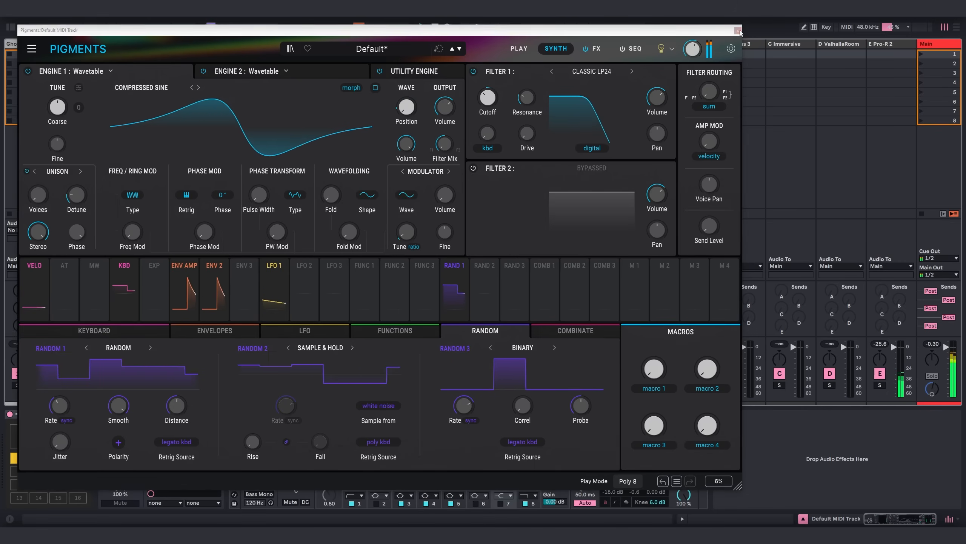
left_click(738, 31)
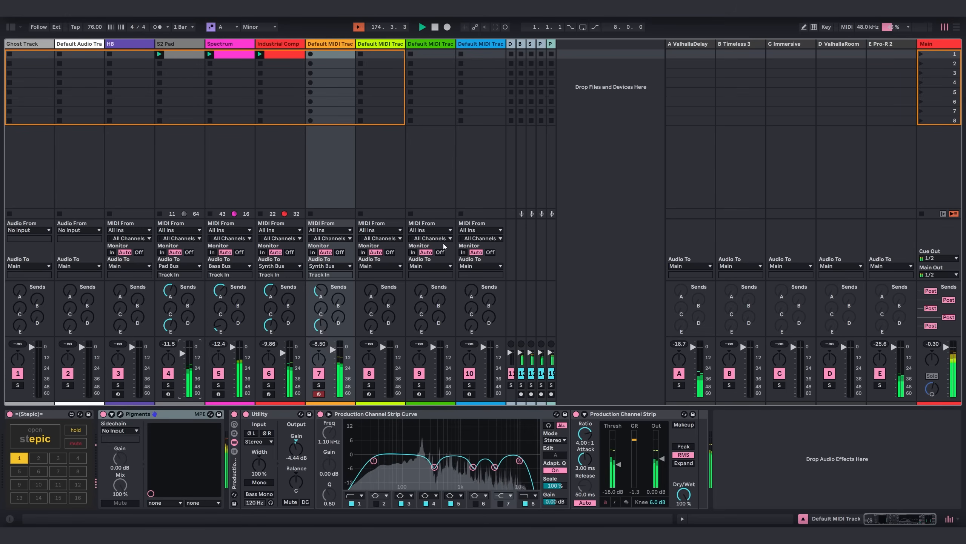
- Load a new Pigments instrument onto track 8 from the Synths collection
left_click(379, 47)
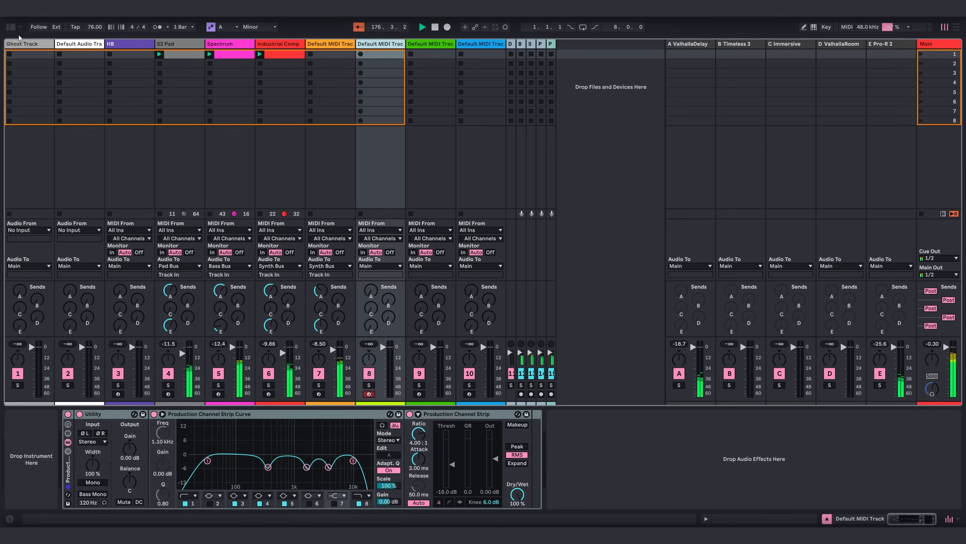
left_click(10, 27)
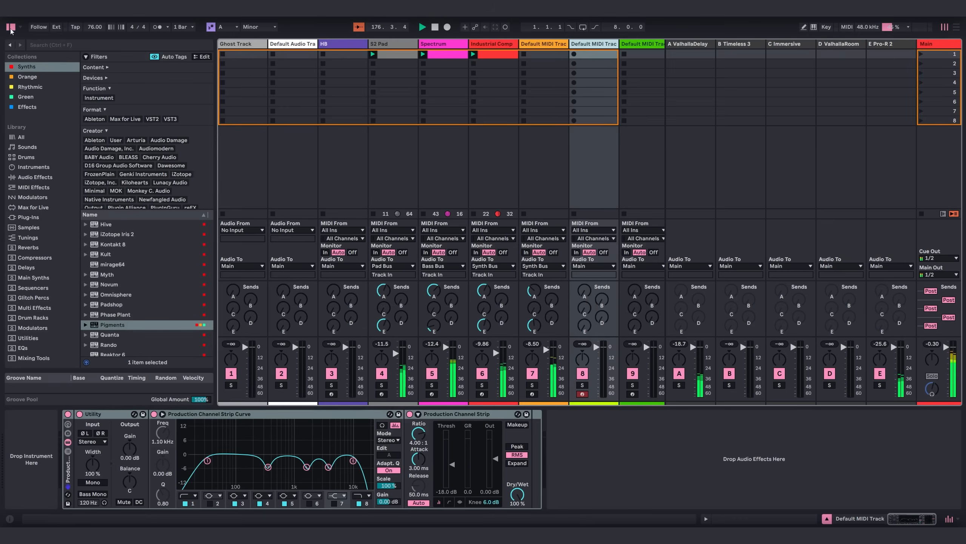
left_click(110, 324)
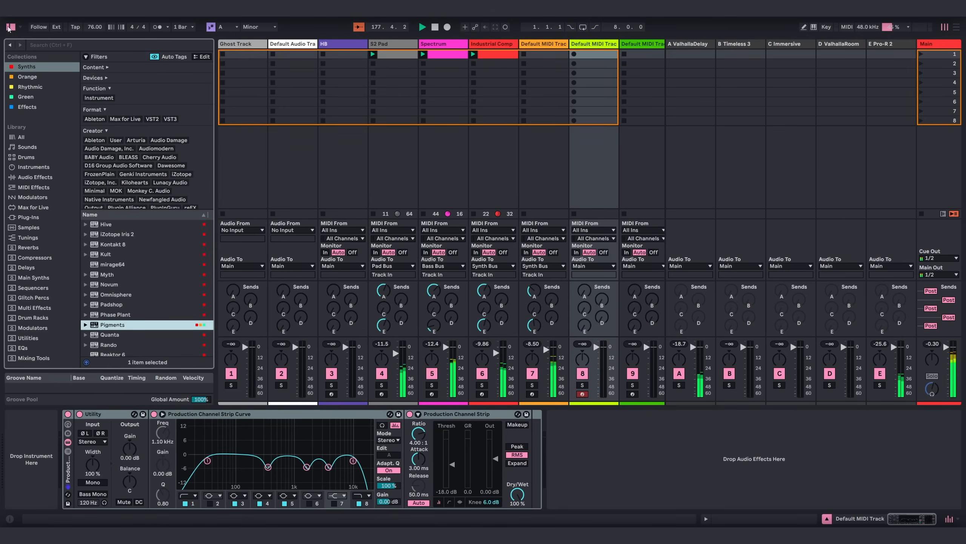
key("Return")
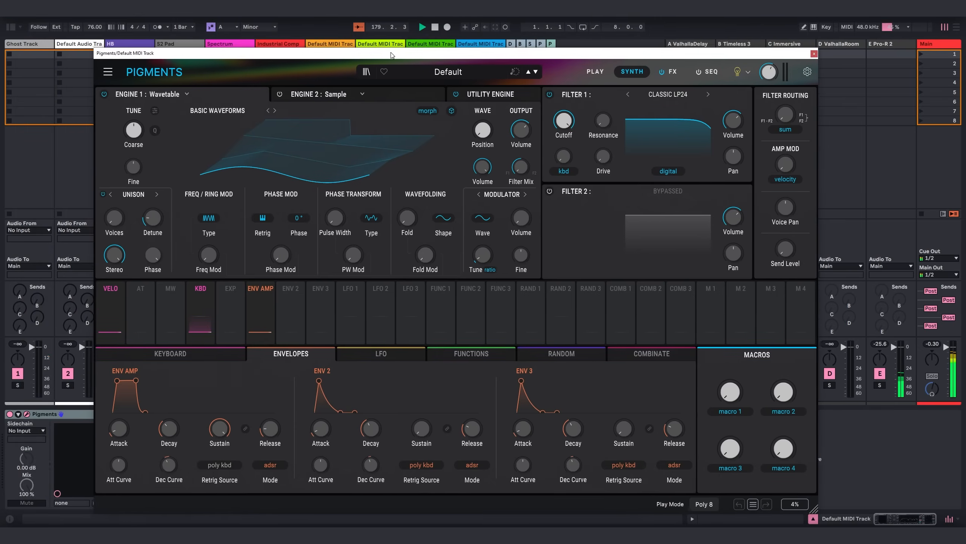
left_click_drag(392, 55, 403, 59)
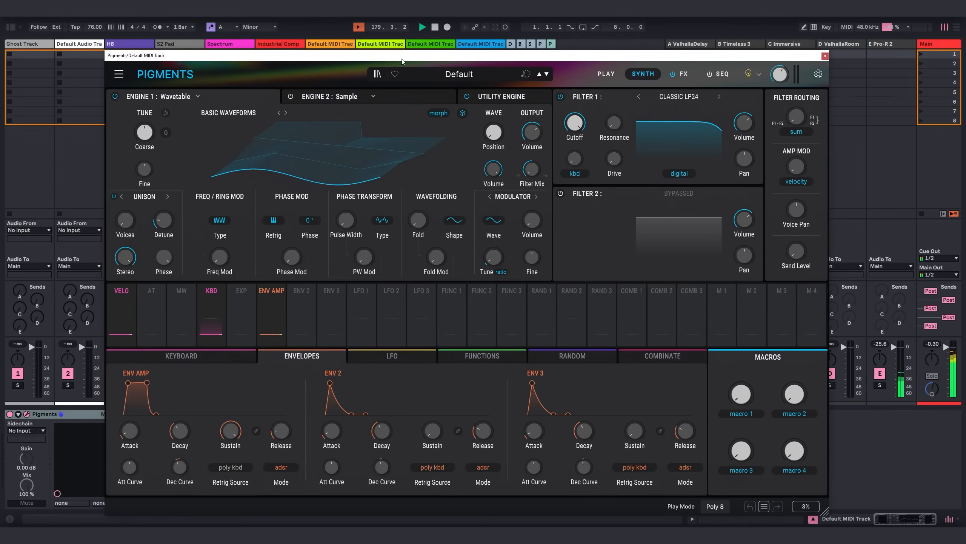
- Load the LD Innerstanding preset from the Chromatic 3 sound bank and inspect the Filter 1 cutoff's modulation sources
left_click(379, 72)
left_click(179, 129)
left_click(771, 301)
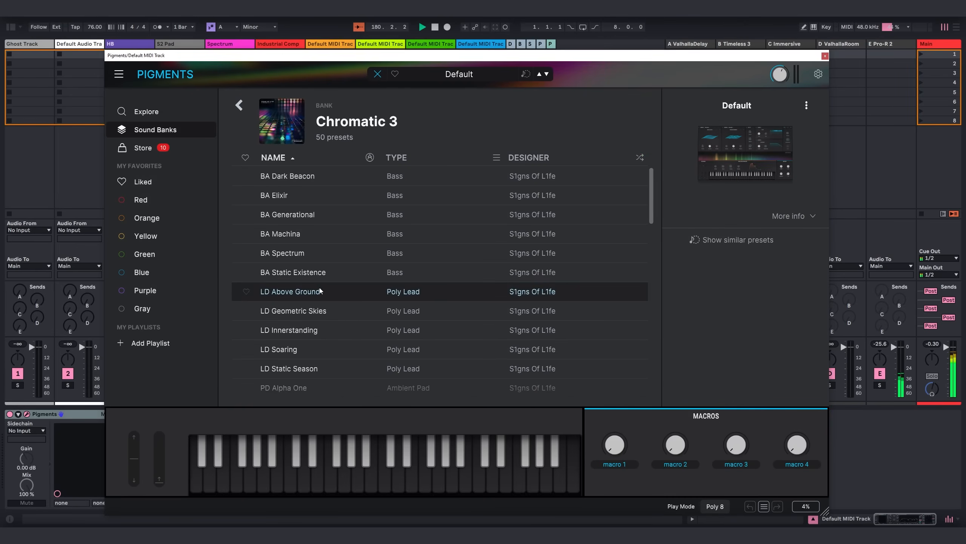
scroll(320, 291, "down", 2)
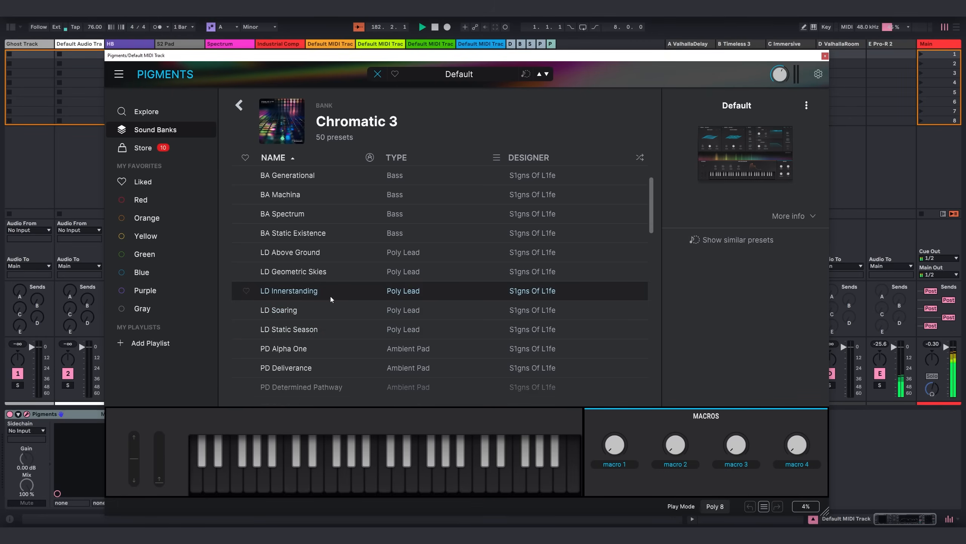
left_click(296, 293)
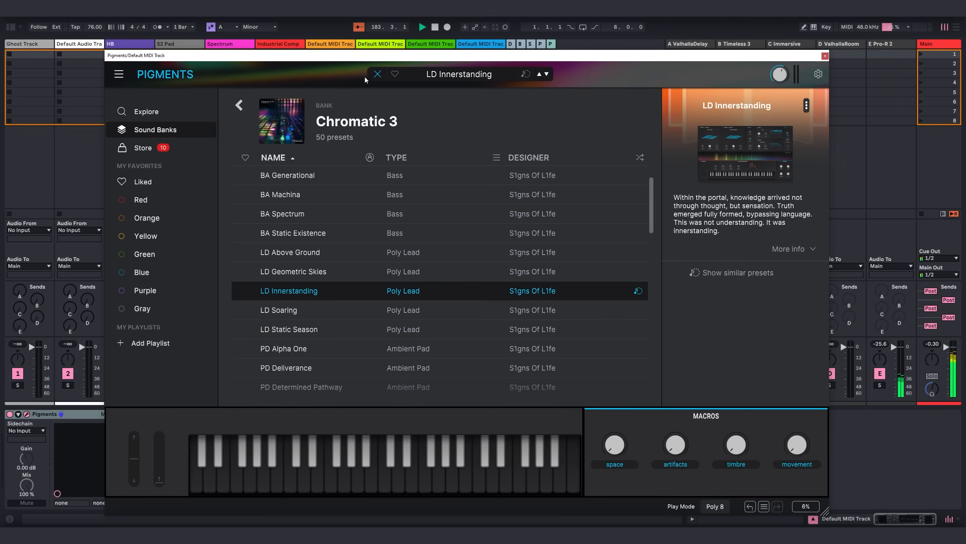
left_click(378, 74)
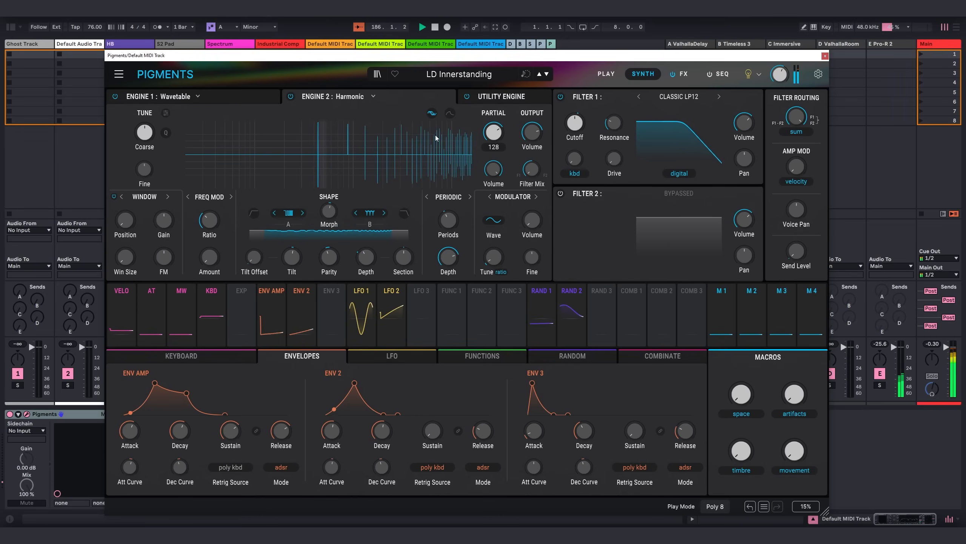
mouse_move(588, 161)
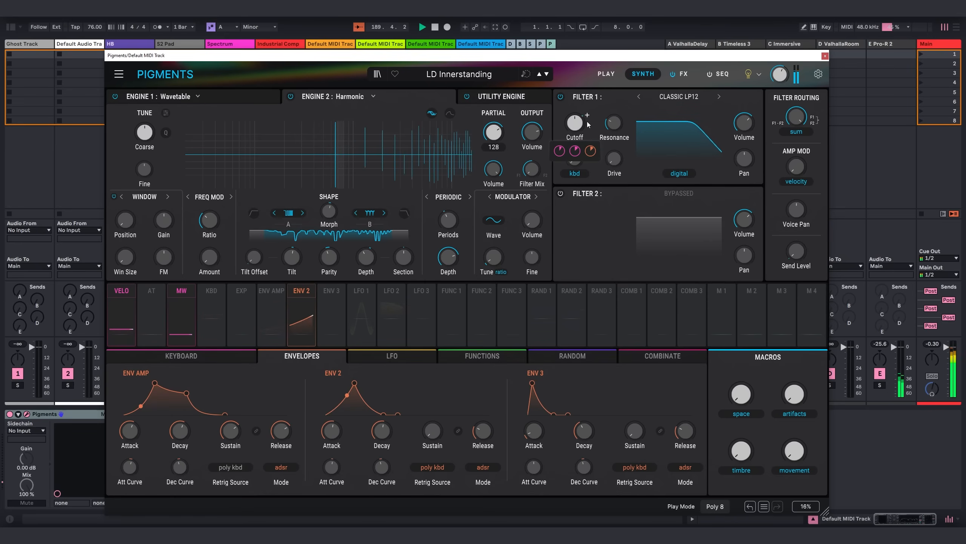
- Close Pigments, route track 8's output to Synth Bus and raise the track's send E
left_click(825, 56)
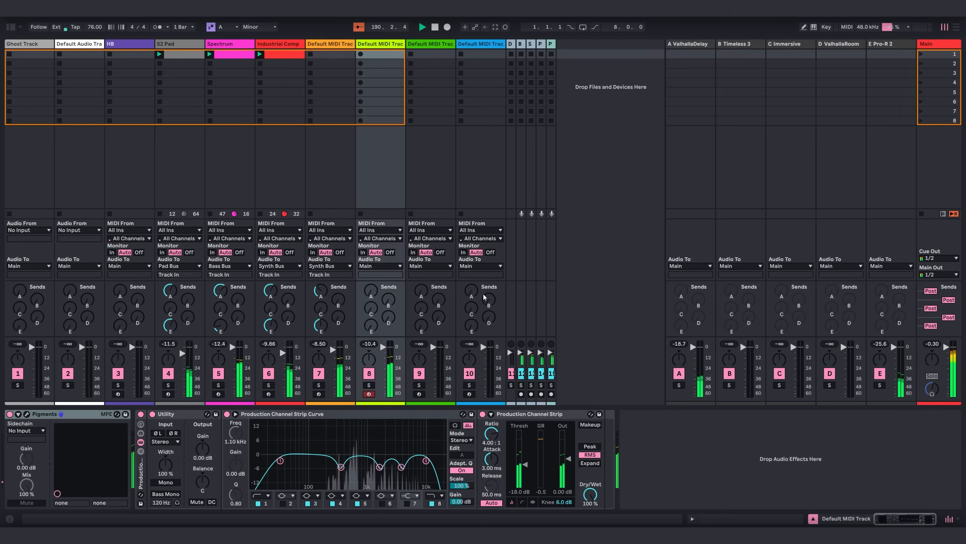
left_click(382, 266)
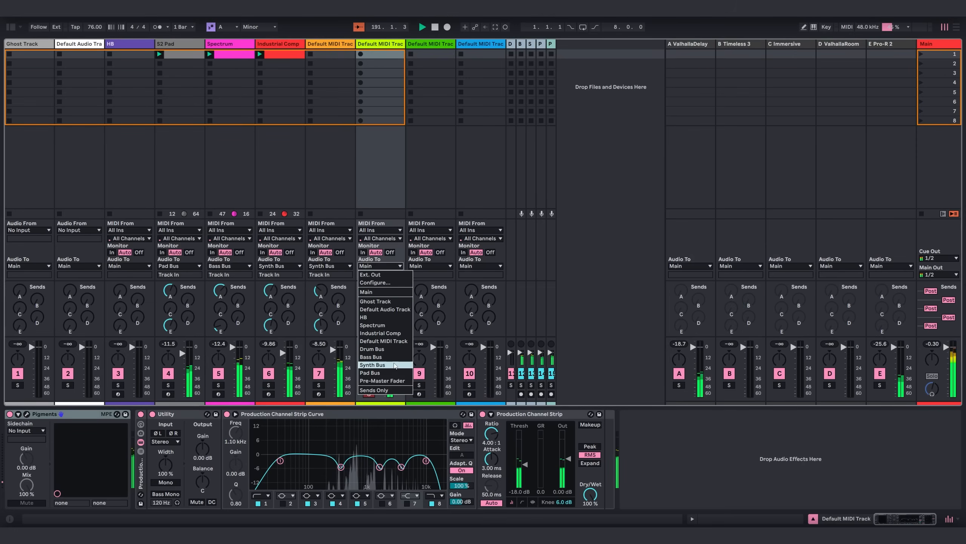
left_click(380, 365)
left_click_drag(382, 347, 372, 293)
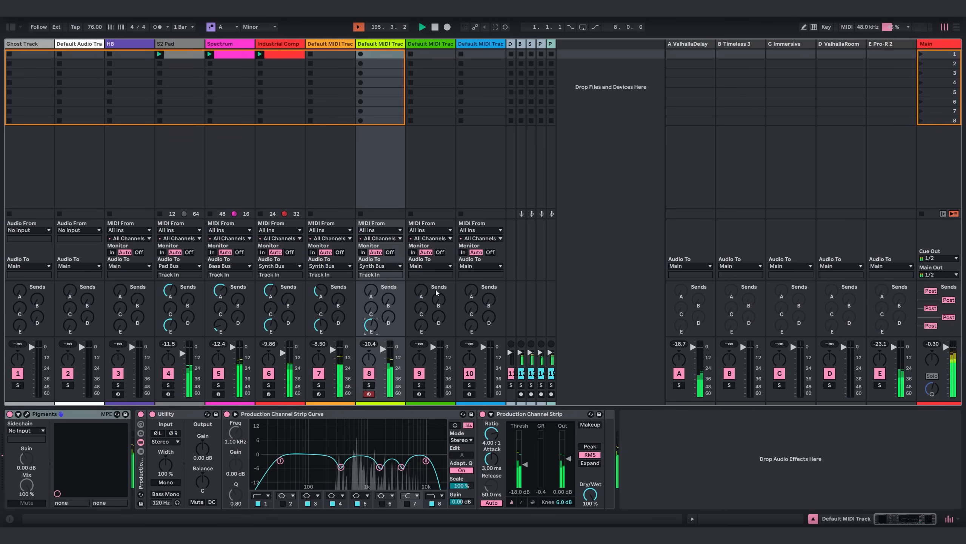
- Raise the movement and artifacts macros in track 8's Pigments, setting artifacts to about 0.88, and check Macro 4's modulation routings
left_click(26, 414)
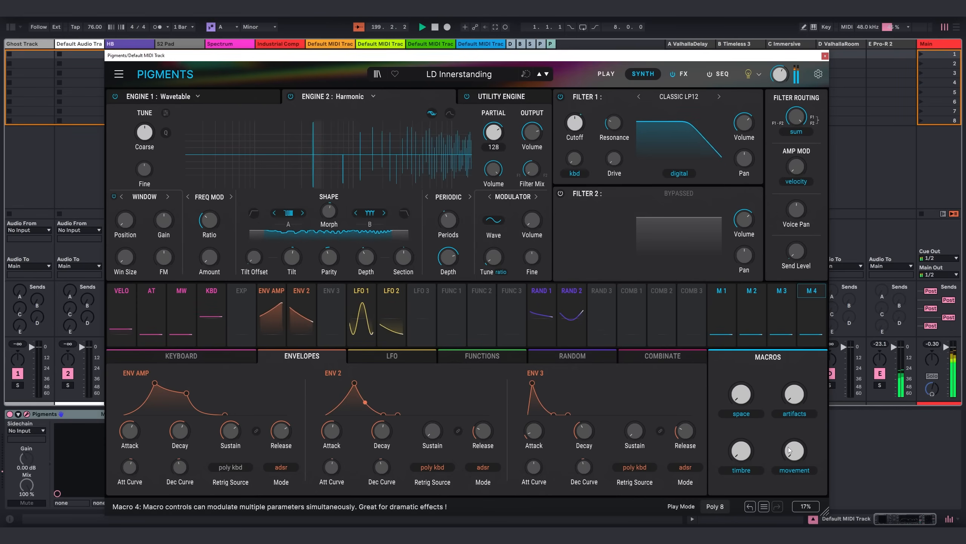
left_click_drag(796, 455, 795, 416)
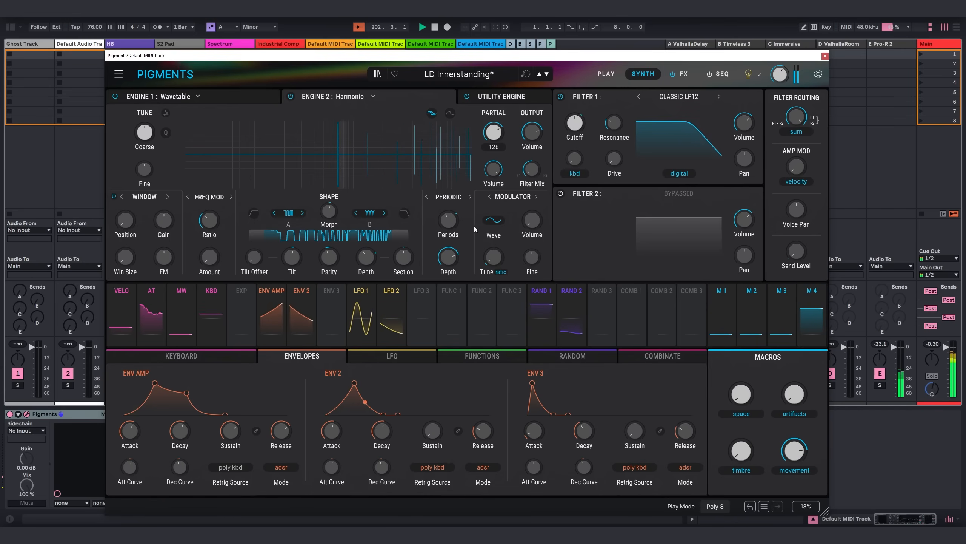
left_click(809, 296)
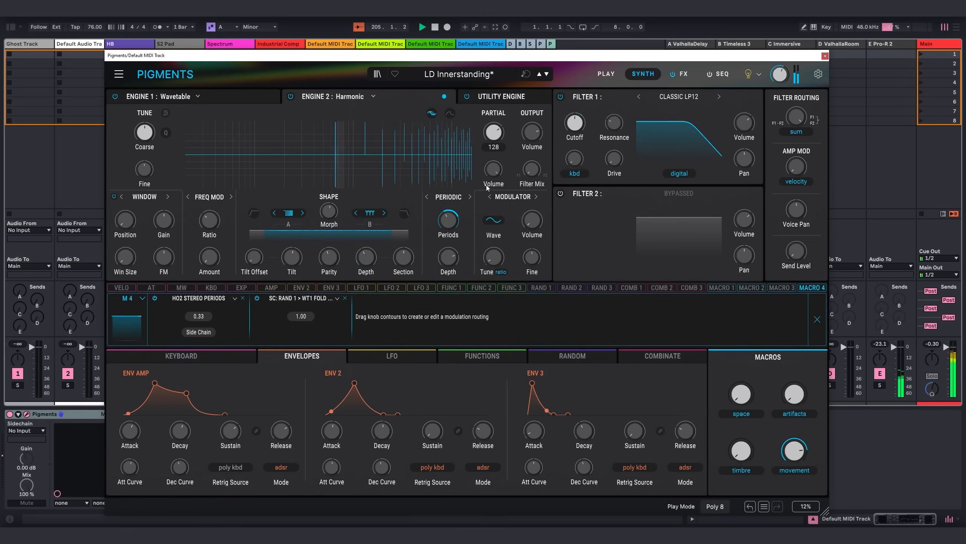
left_click_drag(794, 394, 794, 365)
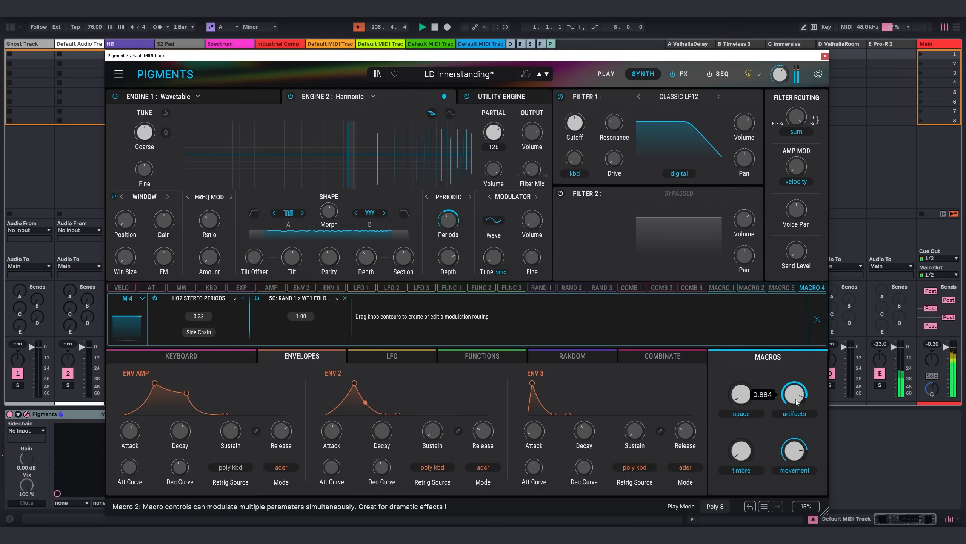
left_click(817, 319)
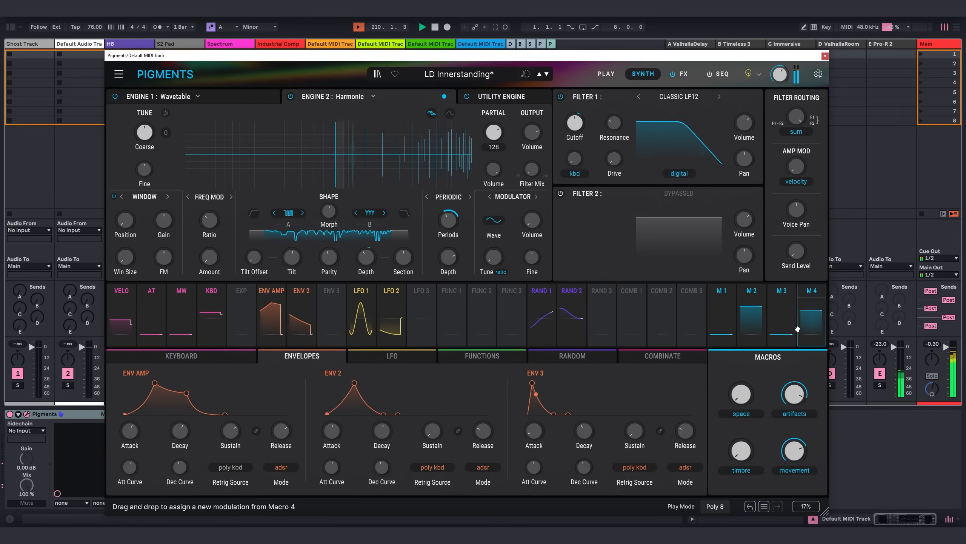
- Examine Engine 1's wavetable settings in track 8's Pigments and close the plugin window
left_click(251, 100)
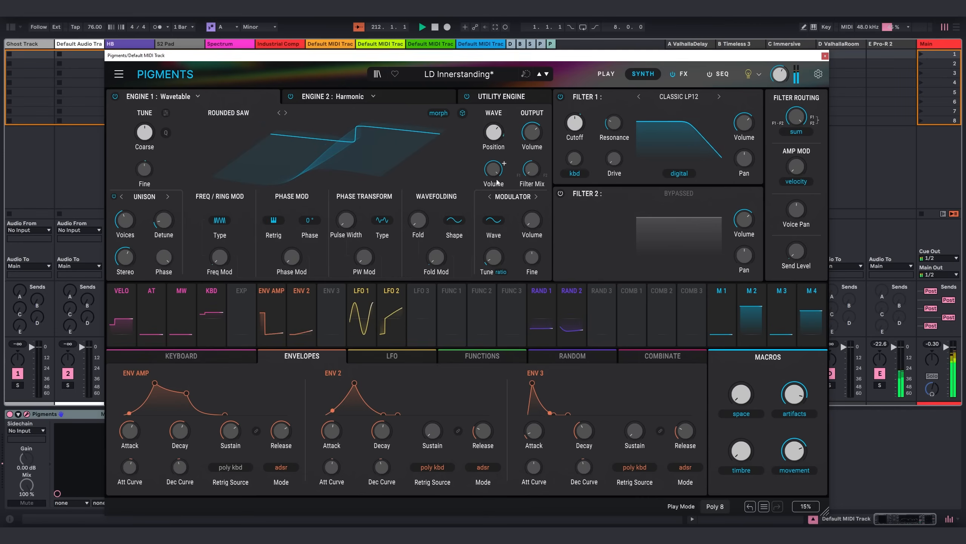
mouse_move(488, 300)
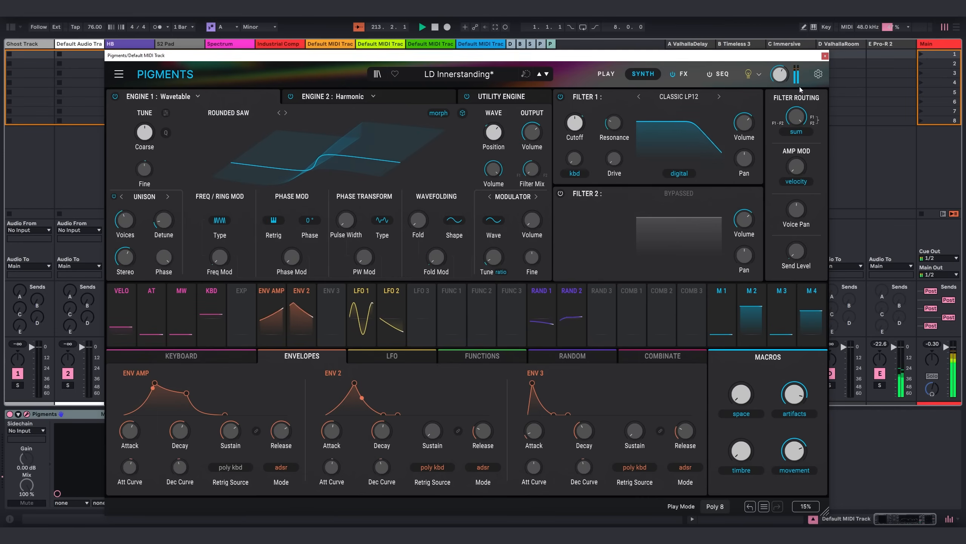
left_click(825, 56)
- Record an eight-bar lead clip into track 8's first slot, show its notes and switch it to looped playback
left_click(357, 54)
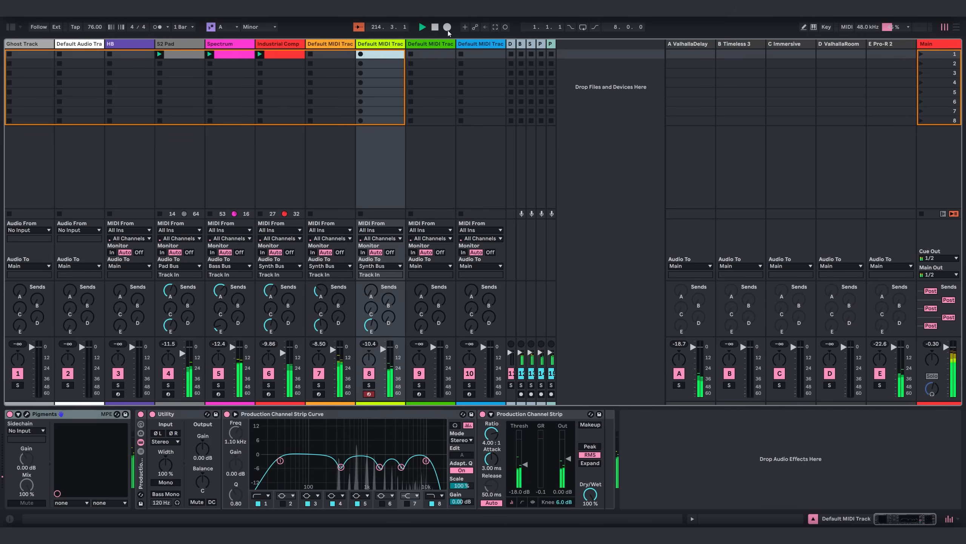
left_click(504, 27)
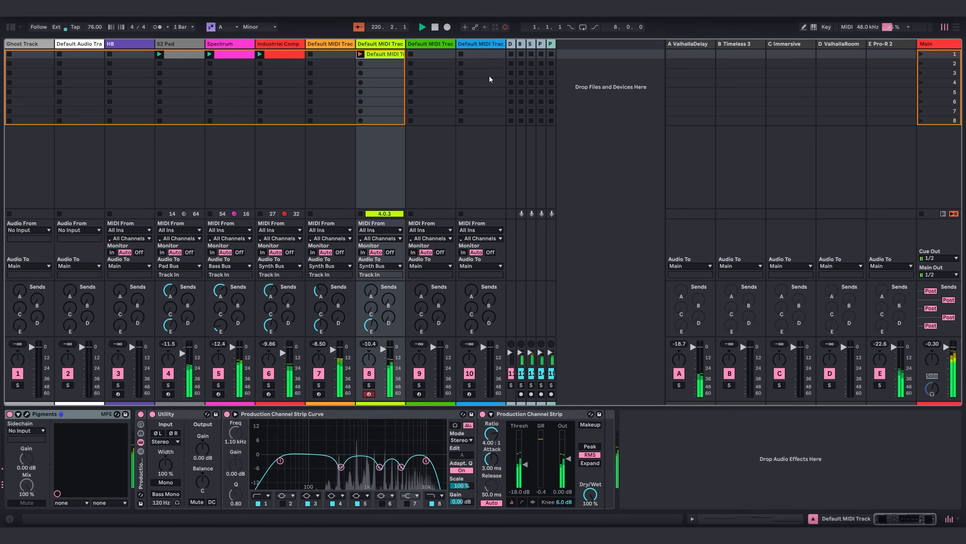
left_click(381, 57)
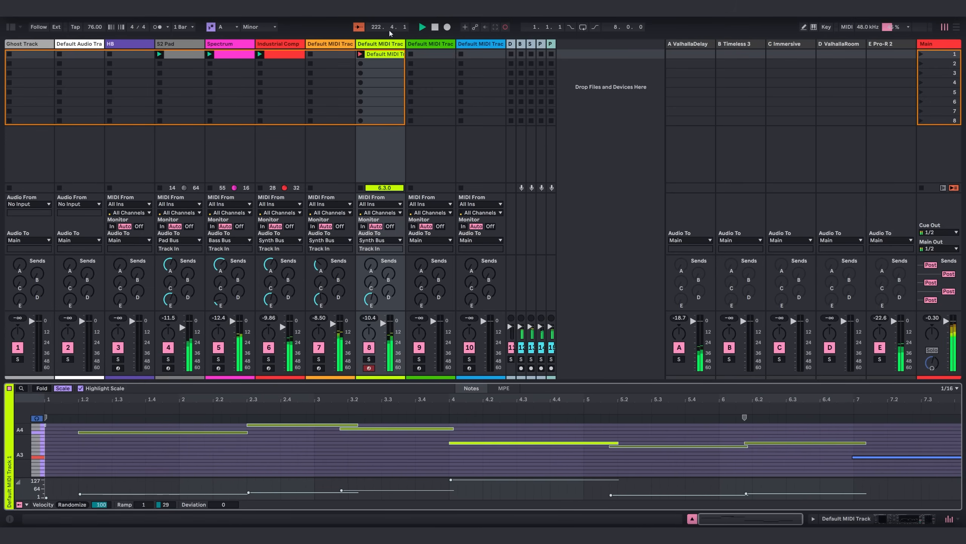
left_click(360, 54)
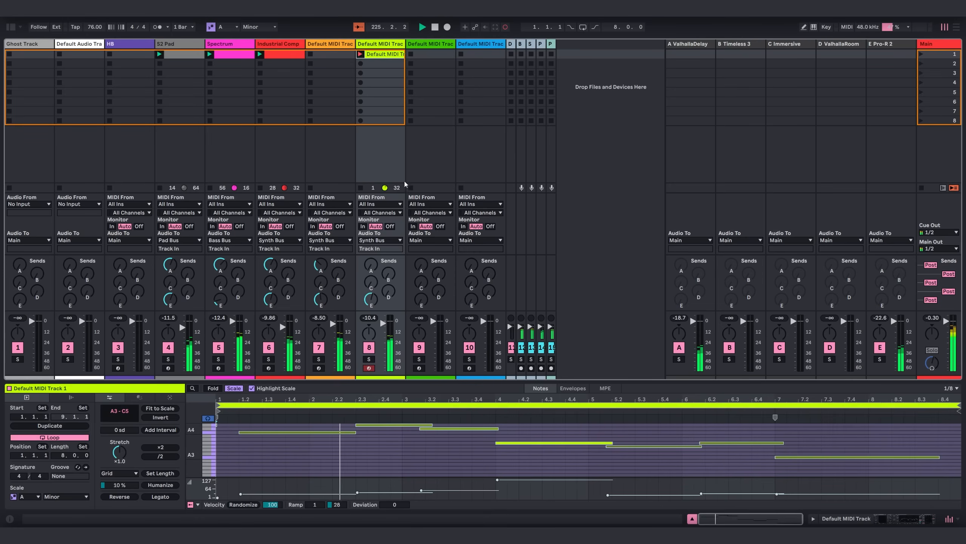
- Set the timbre macro in track 8's Pigments to about 0.34 while the lead clip plays, and close the plugin window
key("shift+Tab")
left_click(27, 415)
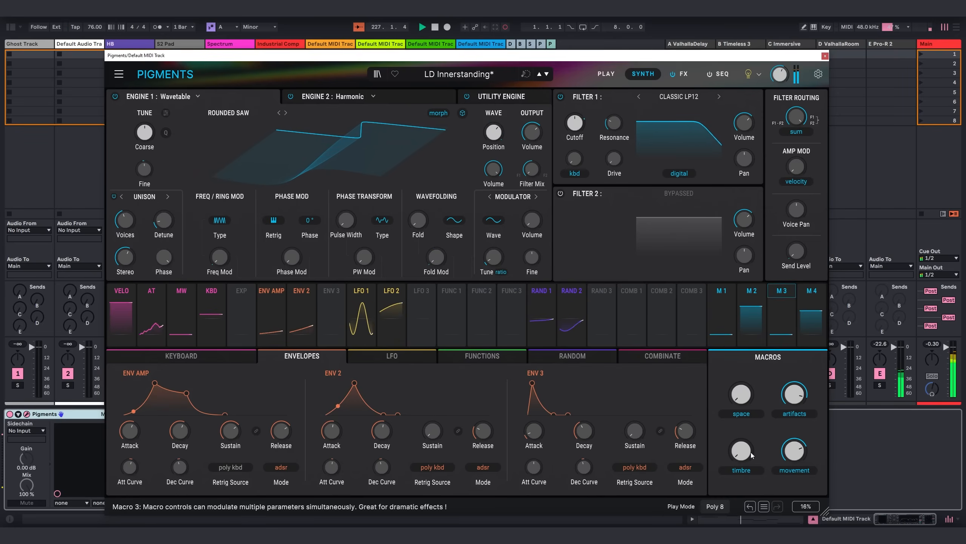
mouse_move(741, 450)
left_mouse_down()
mouse_move(741, 414)
mouse_move(752, 457)
left_mouse_up()
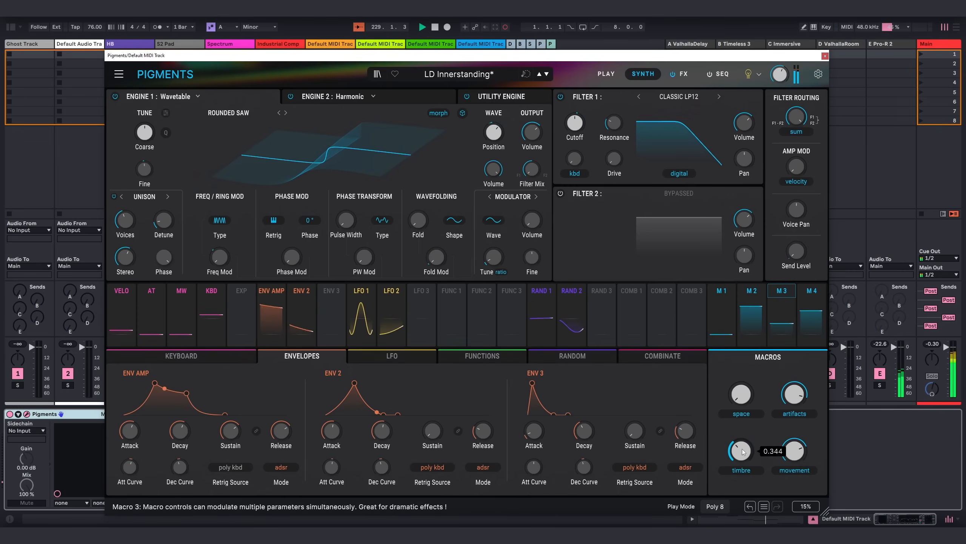
left_click_drag(501, 61, 428, 38)
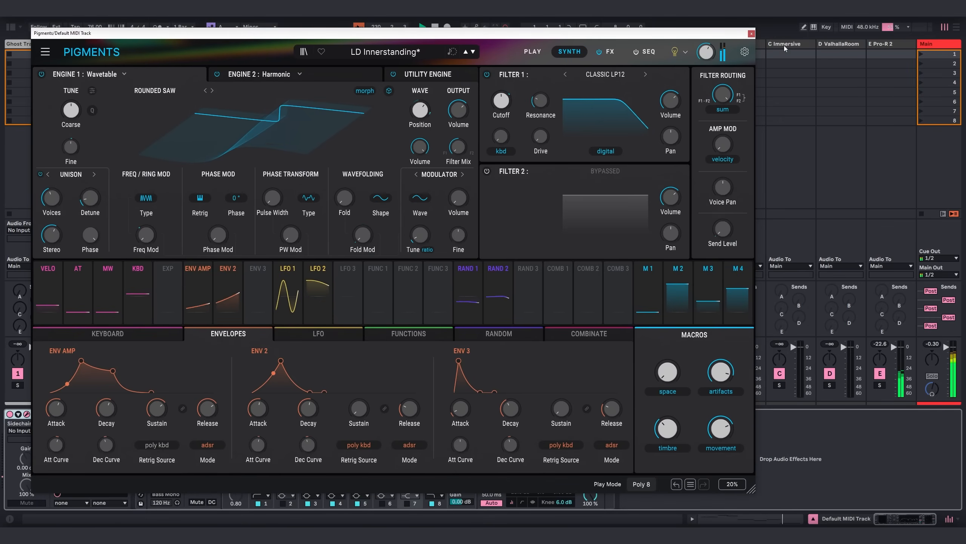
left_click(752, 34)
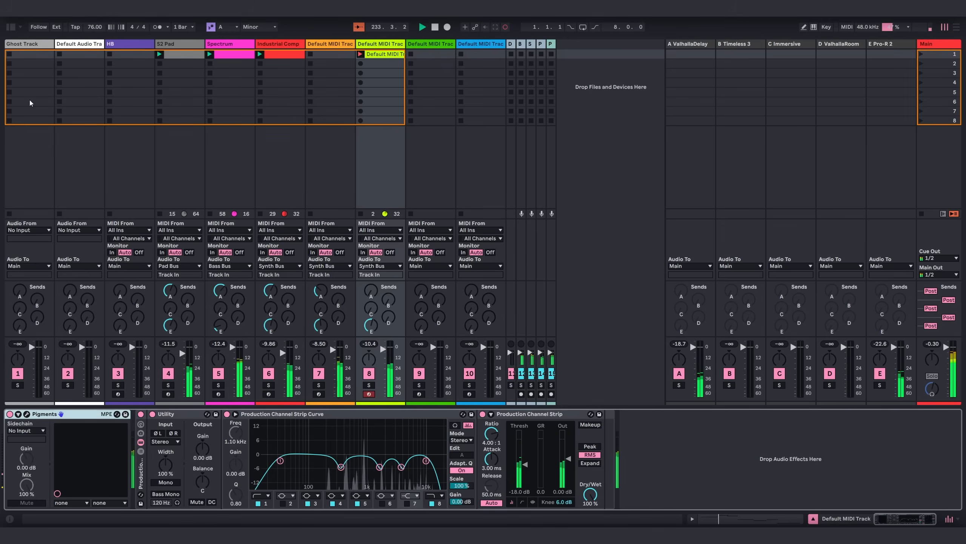
- Select the S2 Pad track to show its devices
left_click(175, 44)
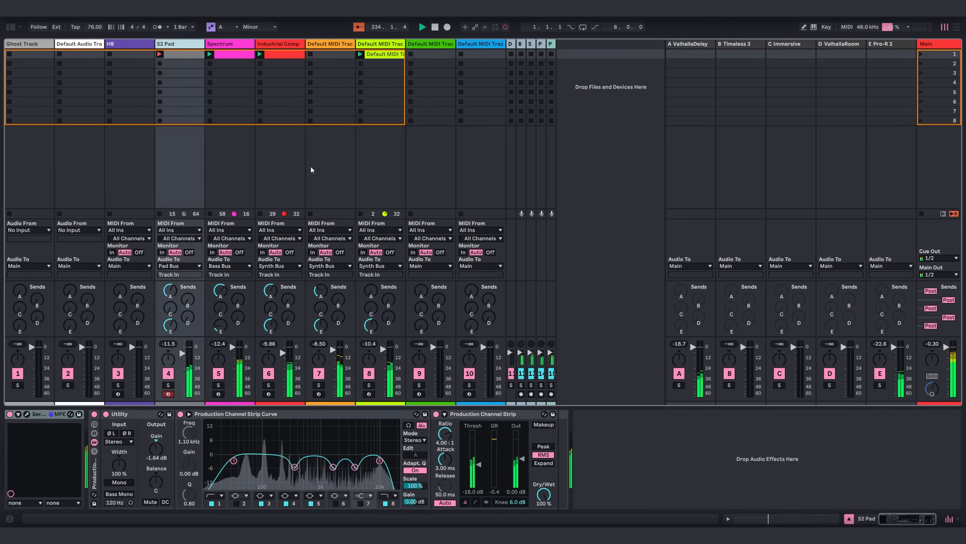